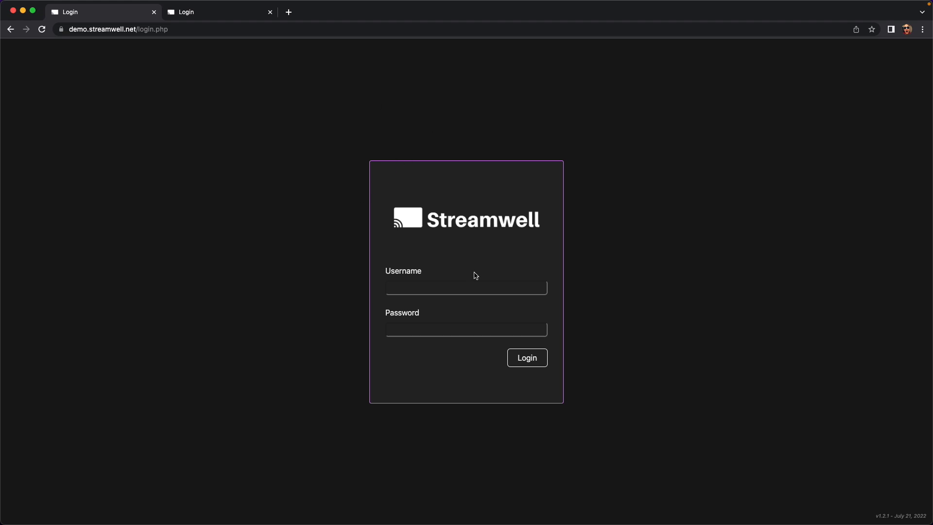
Enter the admin username on the login page and move on to the password field.
{"action": "left_click", "coordinate": [456, 284]}
{"action": "type", "text": "admi"}
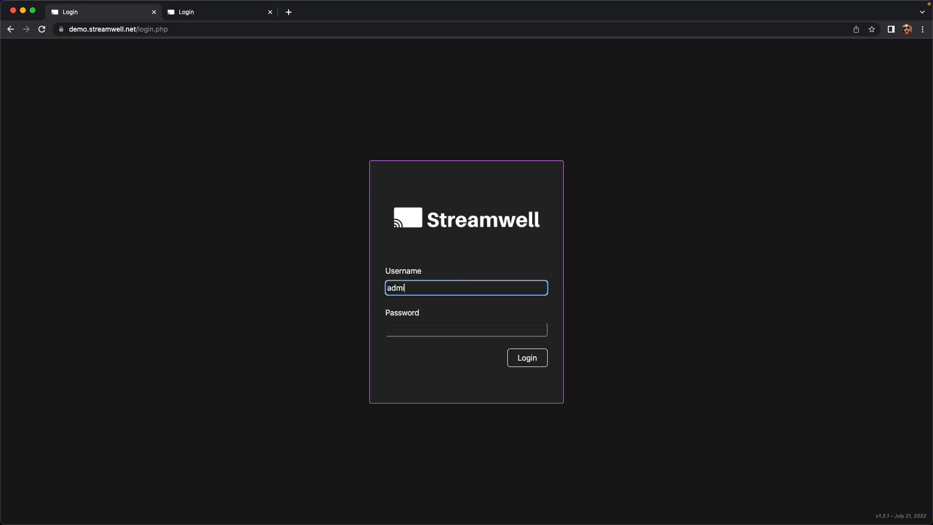
{"action": "type", "text": "n"}
{"action": "key", "text": "Tab"}
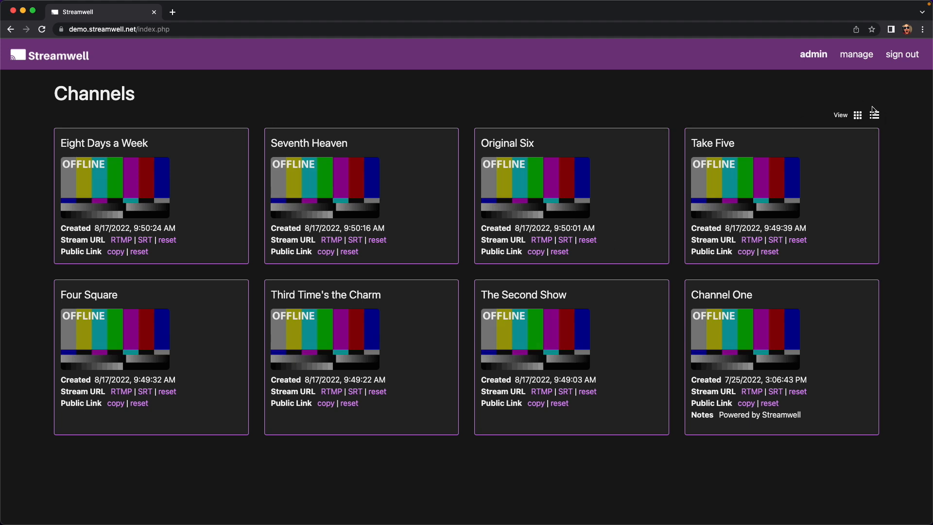
Show the channels as a list table, scroll through it, then return to the card grid.
{"action": "left_click", "coordinate": [875, 116]}
{"action": "scroll", "coordinate": [376, 302], "scroll_direction": "down", "scroll_amount": 5}
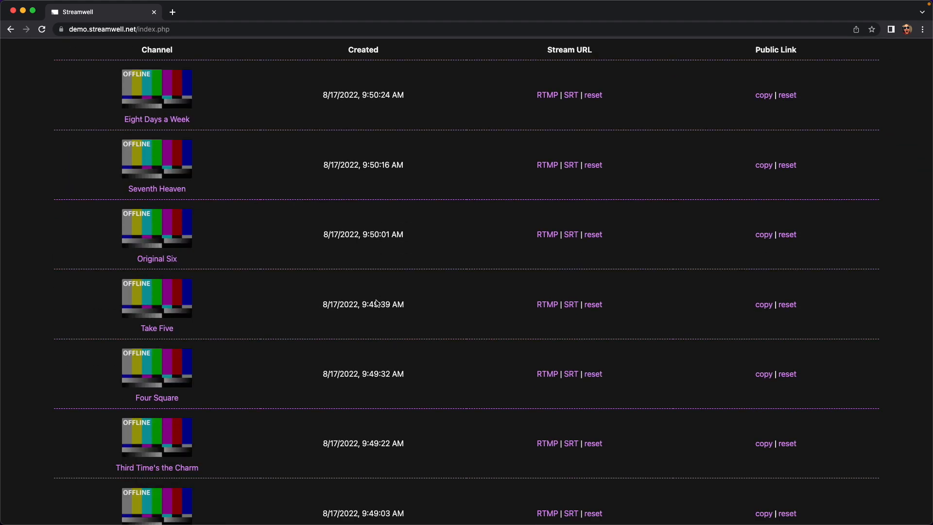
{"action": "scroll", "coordinate": [376, 301], "scroll_direction": "up", "scroll_amount": 3}
{"action": "scroll", "coordinate": [375, 301], "scroll_direction": "up", "scroll_amount": 3}
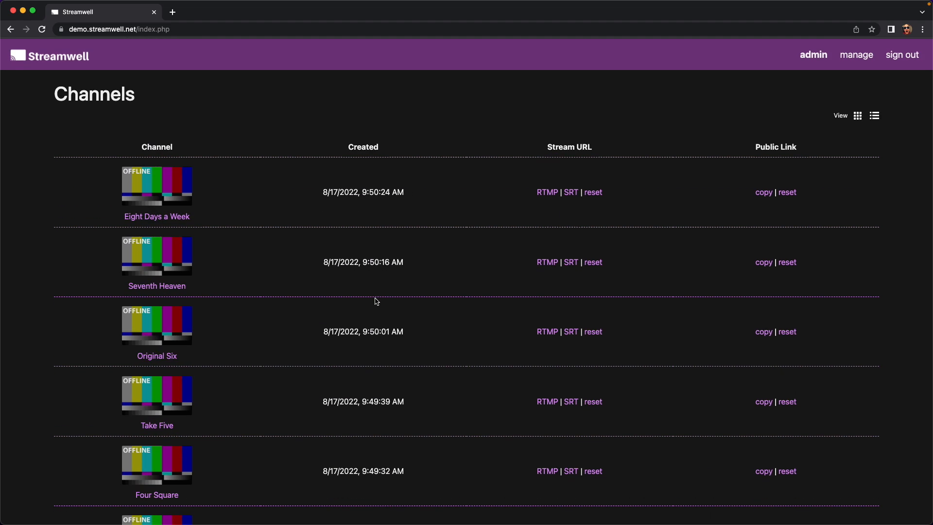
{"action": "left_click", "coordinate": [858, 118]}
Cycle the channel sort orders (by date, A–Z, Z–A), then open management in a new tab.
{"action": "left_click", "coordinate": [134, 97]}
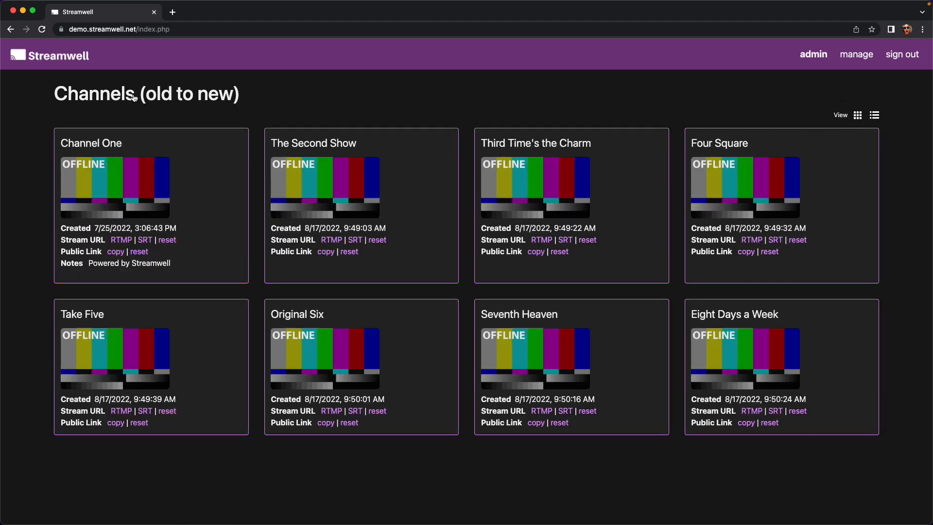
{"action": "left_click", "coordinate": [122, 98]}
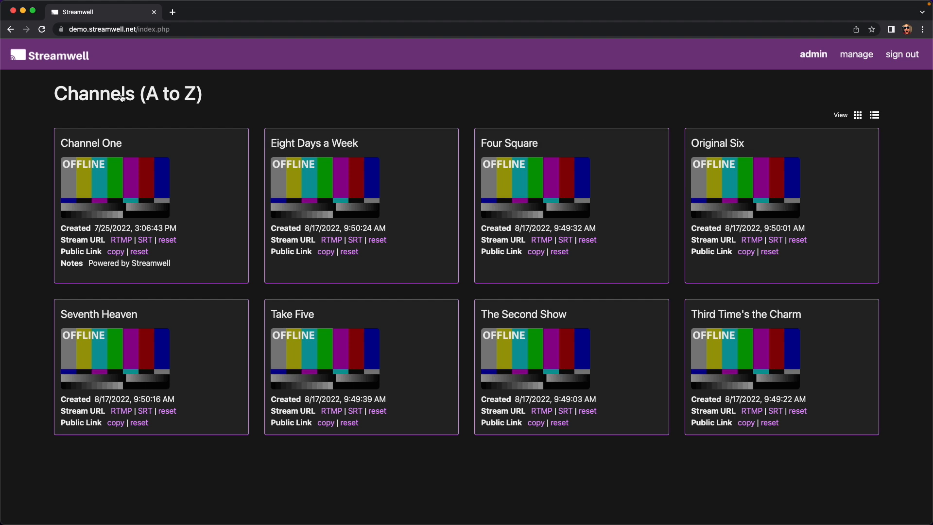
{"action": "left_click", "coordinate": [122, 98]}
{"action": "left_click", "coordinate": [122, 97]}
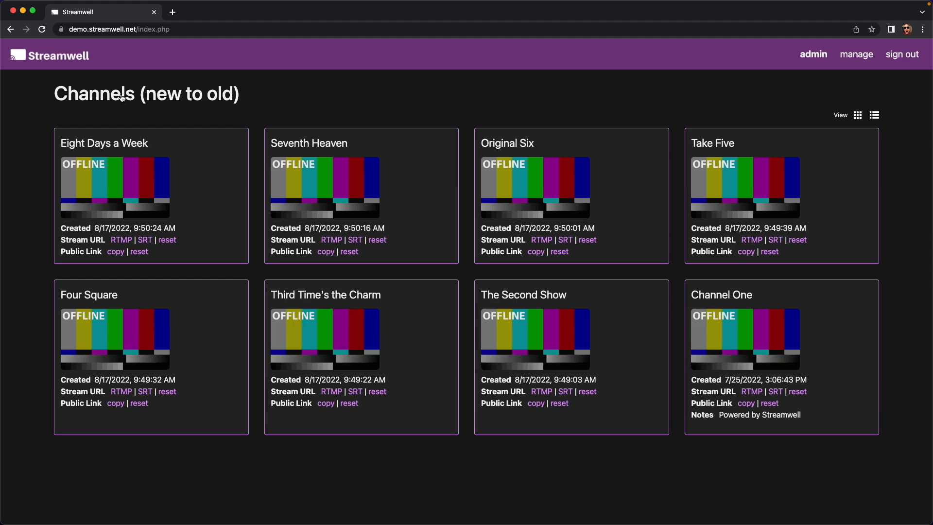
{"action": "left_click", "coordinate": [121, 98]}
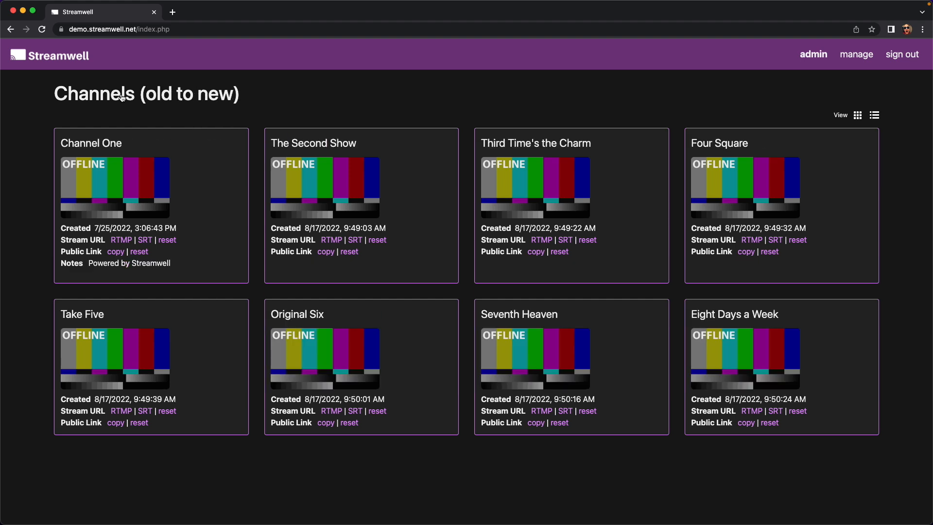
{"action": "left_click", "coordinate": [856, 54], "text": "super"}
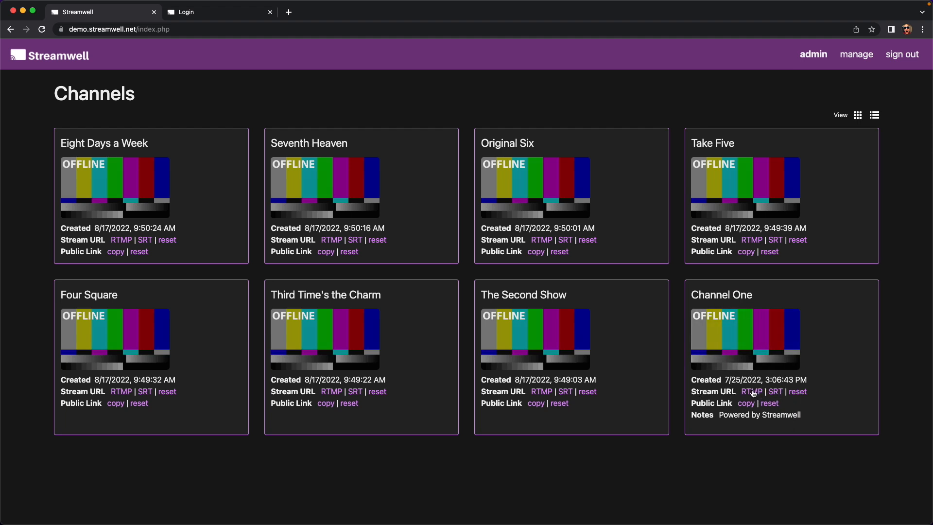
{"action": "mouse_move", "coordinate": [752, 393]}
Copy Channel One's SRT stream URL from the channel card.
{"action": "left_click_drag", "start_coordinate": [0, 84], "coordinate": [336, 94]}
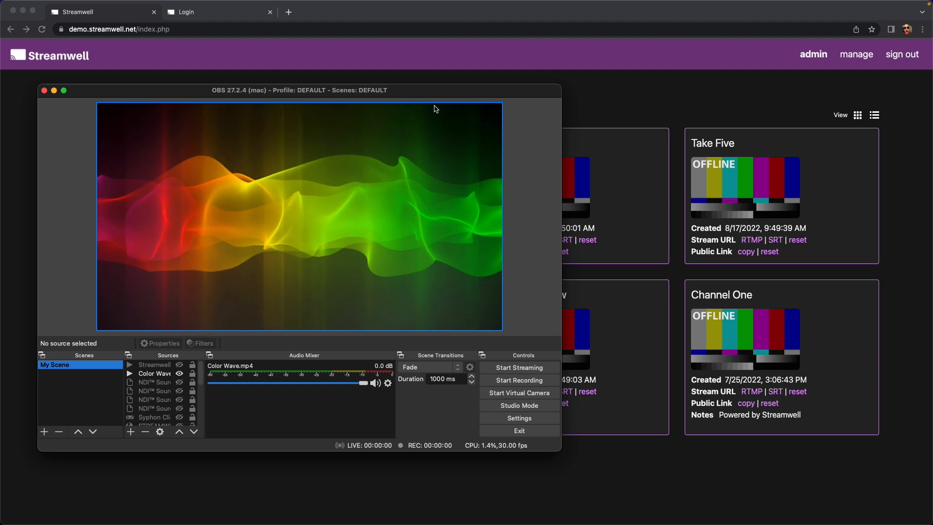
{"action": "left_click_drag", "start_coordinate": [389, 91], "coordinate": [0, 97]}
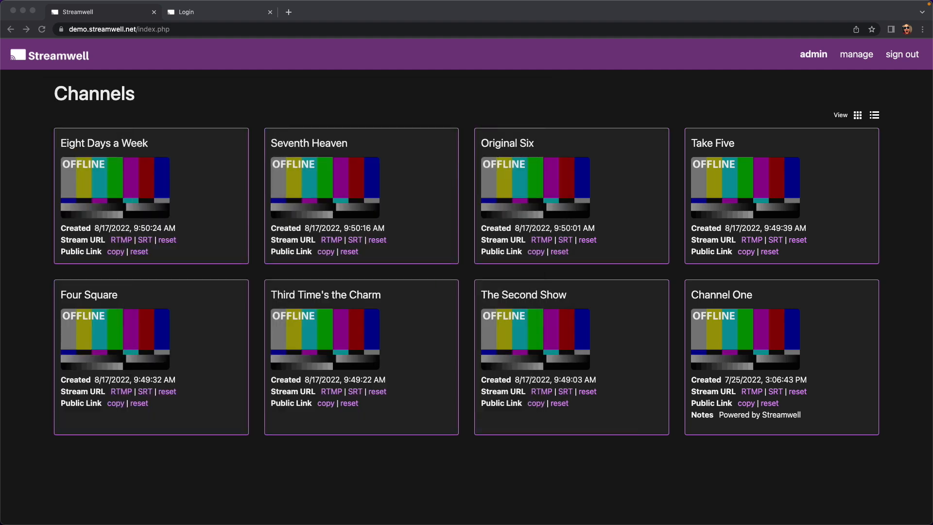
{"action": "left_click", "coordinate": [781, 391]}
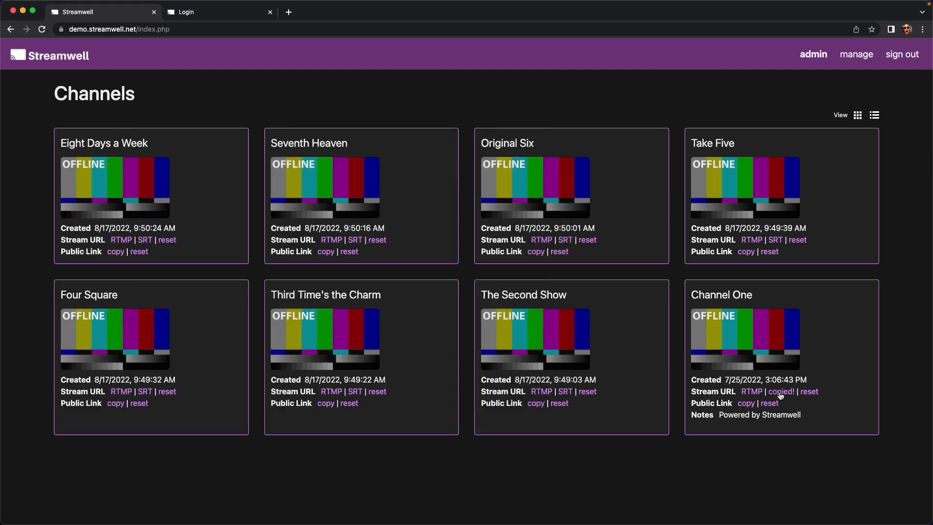
{"action": "left_click_drag", "start_coordinate": [932, 54], "coordinate": [560, 63]}
Replace the OBS stream server with Channel One's SRT URL and save the settings.
{"action": "left_click", "coordinate": [723, 393]}
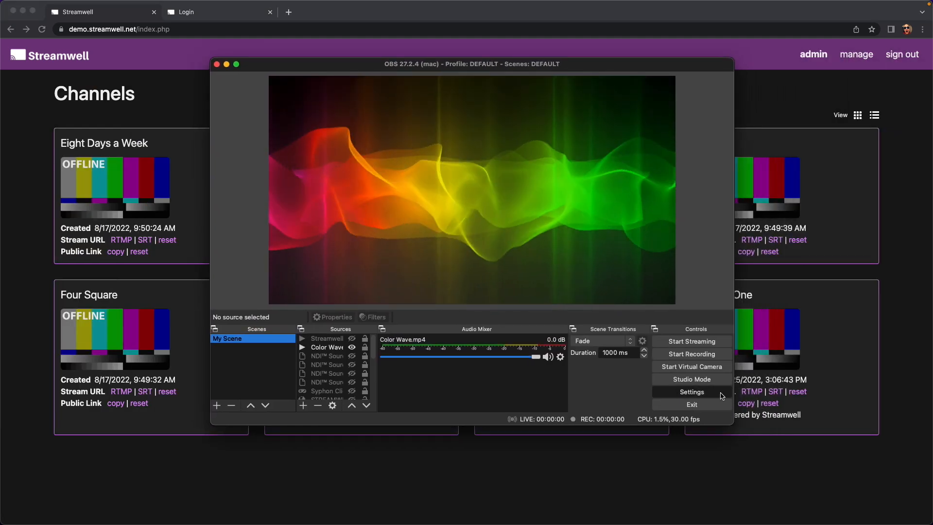
{"action": "left_click", "coordinate": [271, 97]}
{"action": "left_click", "coordinate": [494, 92]}
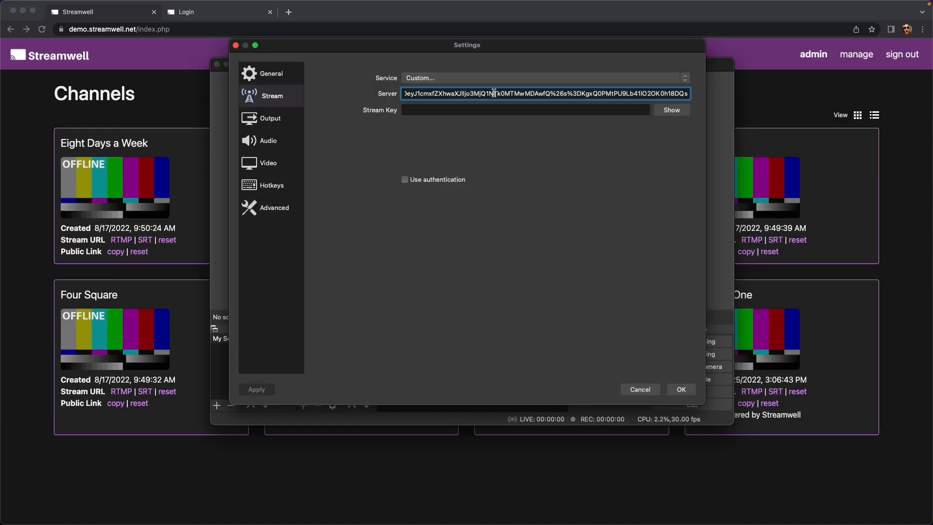
{"action": "key", "text": "super+a"}
{"action": "key", "text": "super+v"}
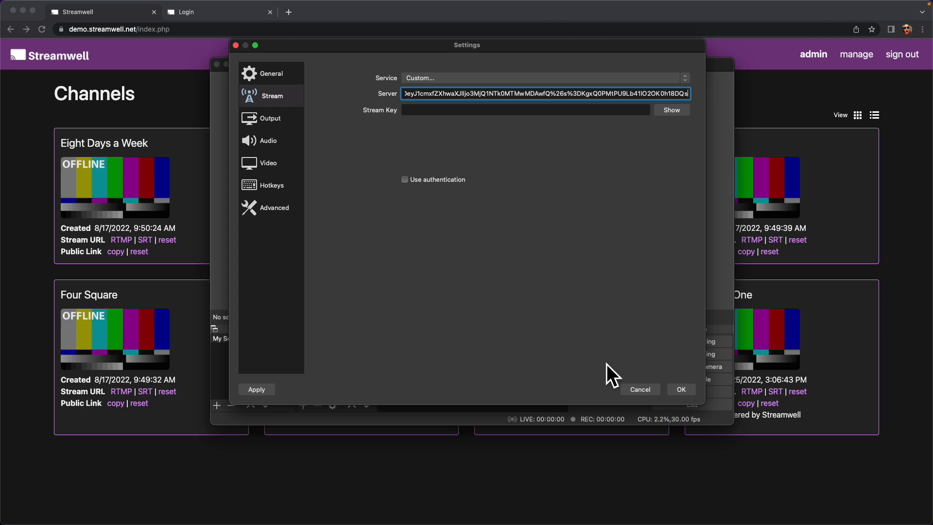
{"action": "left_click", "coordinate": [680, 389]}
Start streaming in OBS, confirm it, and bring the browser back in front.
{"action": "left_click", "coordinate": [700, 342]}
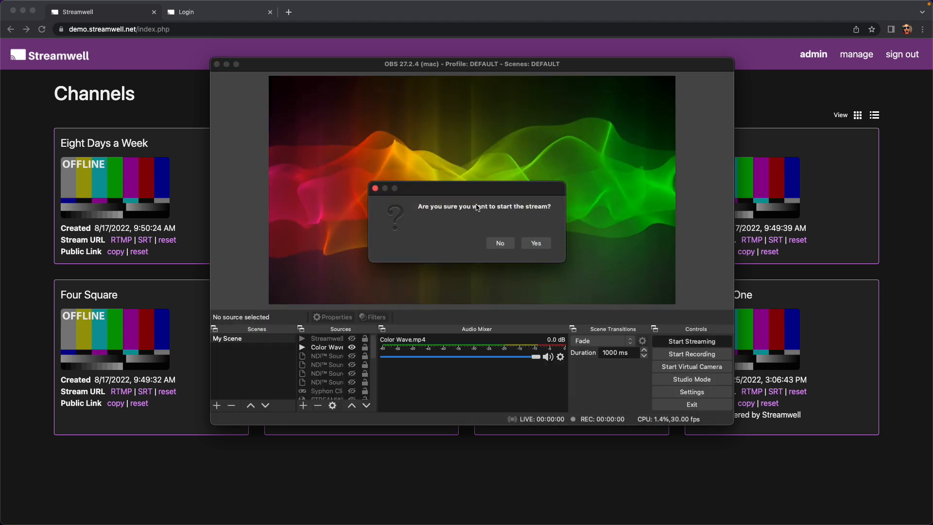
{"action": "left_click", "coordinate": [536, 242]}
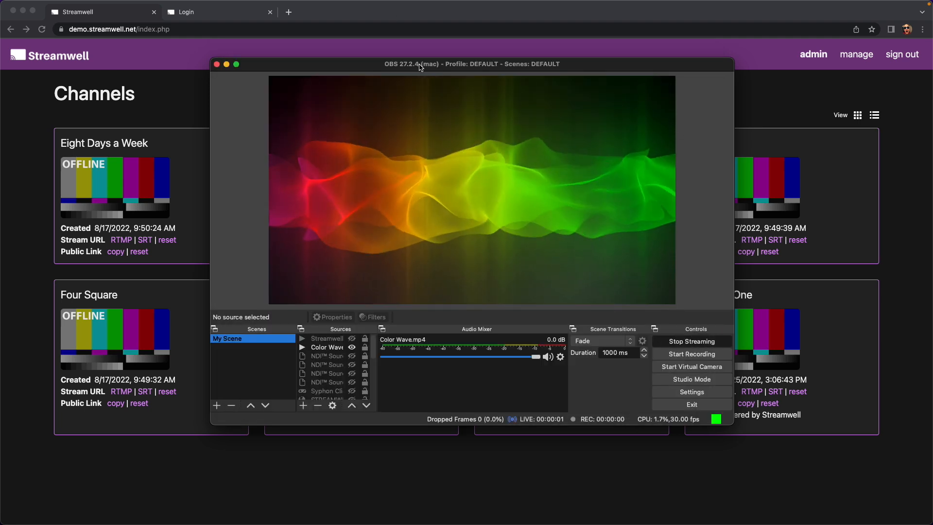
{"action": "left_click_drag", "start_coordinate": [412, 65], "coordinate": [222, 87]}
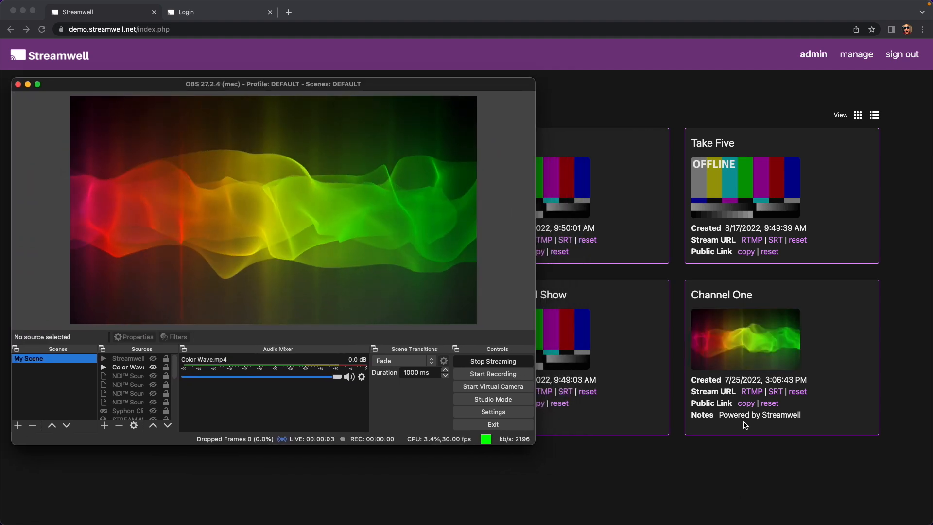
{"action": "left_click", "coordinate": [687, 427]}
Open Channel One's live page and size the browser to sit beside OBS.
{"action": "left_click", "coordinate": [741, 347]}
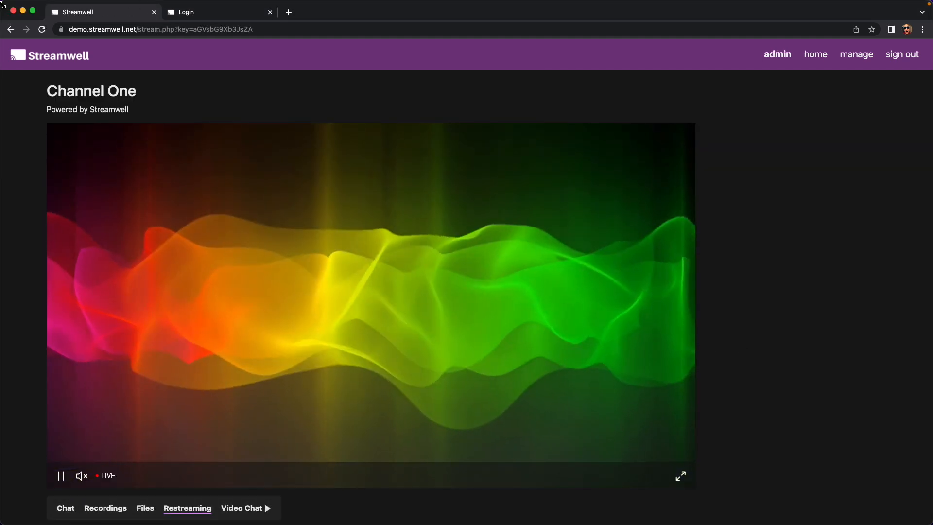
{"action": "left_click_drag", "start_coordinate": [3, 5], "coordinate": [499, 7]}
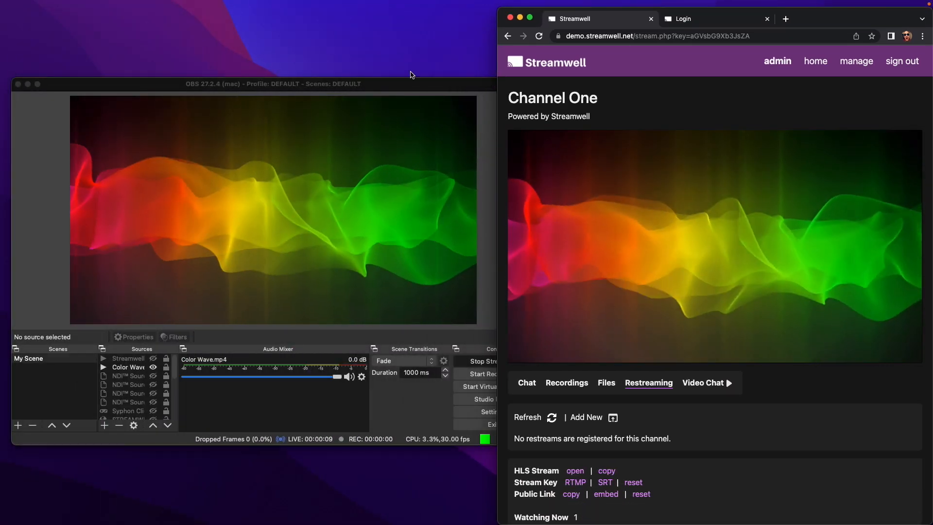
{"action": "left_click_drag", "start_coordinate": [410, 87], "coordinate": [400, 79]}
Reposition the Color Wave video within the OBS preview and shift OBS left.
{"action": "left_click", "coordinate": [316, 172]}
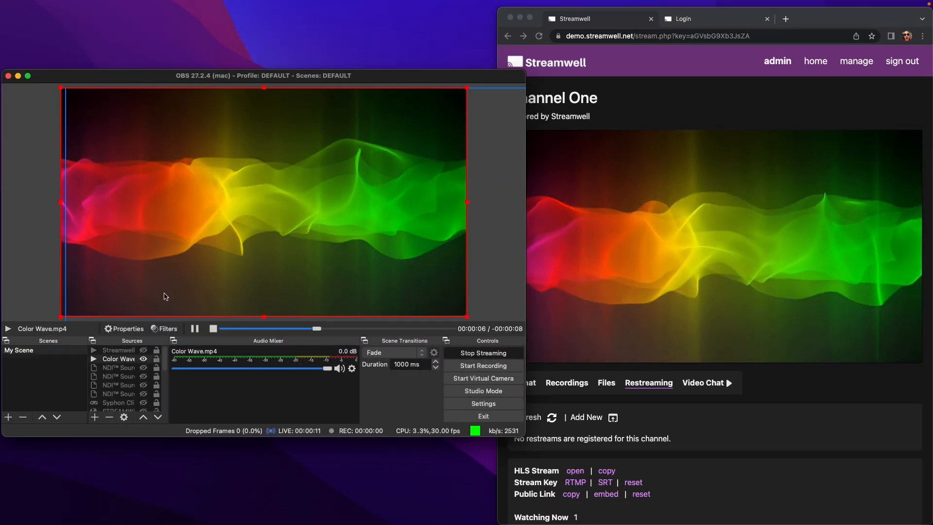
{"action": "mouse_move", "coordinate": [255, 256]}
{"action": "left_mouse_down"}
{"action": "mouse_move", "coordinate": [198, 245]}
{"action": "mouse_move", "coordinate": [256, 210]}
{"action": "mouse_move", "coordinate": [333, 235]}
{"action": "mouse_move", "coordinate": [261, 268]}
{"action": "mouse_move", "coordinate": [271, 225]}
{"action": "mouse_move", "coordinate": [298, 252]}
{"action": "mouse_move", "coordinate": [265, 239]}
{"action": "mouse_move", "coordinate": [304, 264]}
{"action": "mouse_move", "coordinate": [262, 259]}
{"action": "left_mouse_up"}
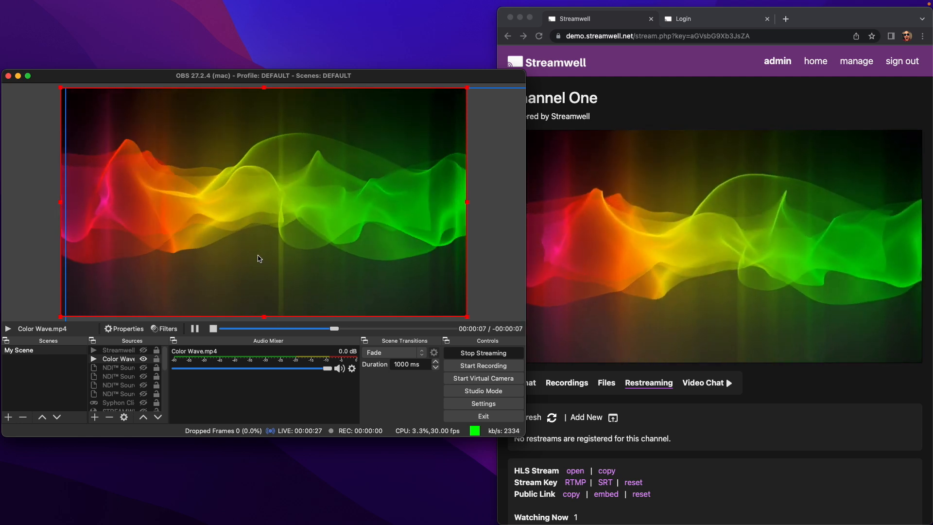
{"action": "left_click_drag", "start_coordinate": [392, 82], "coordinate": [381, 75]}
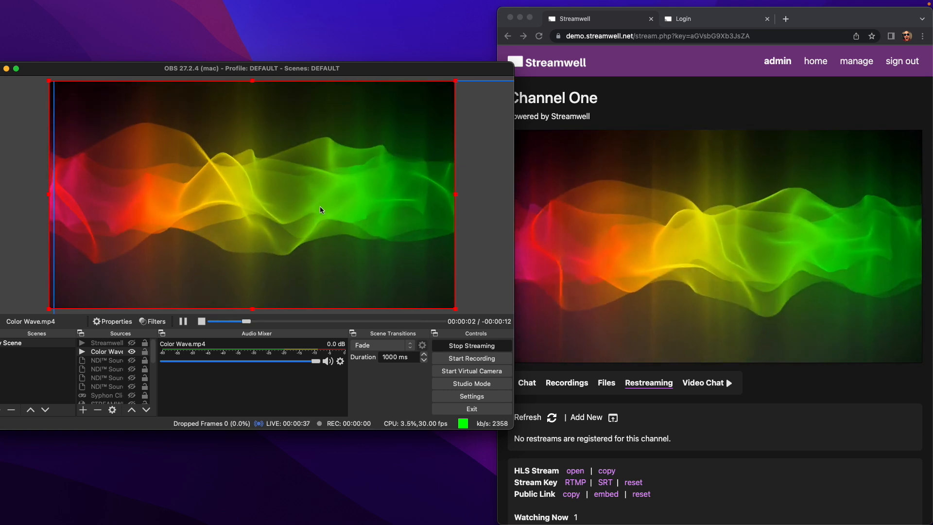
{"action": "left_click", "coordinate": [96, 354]}
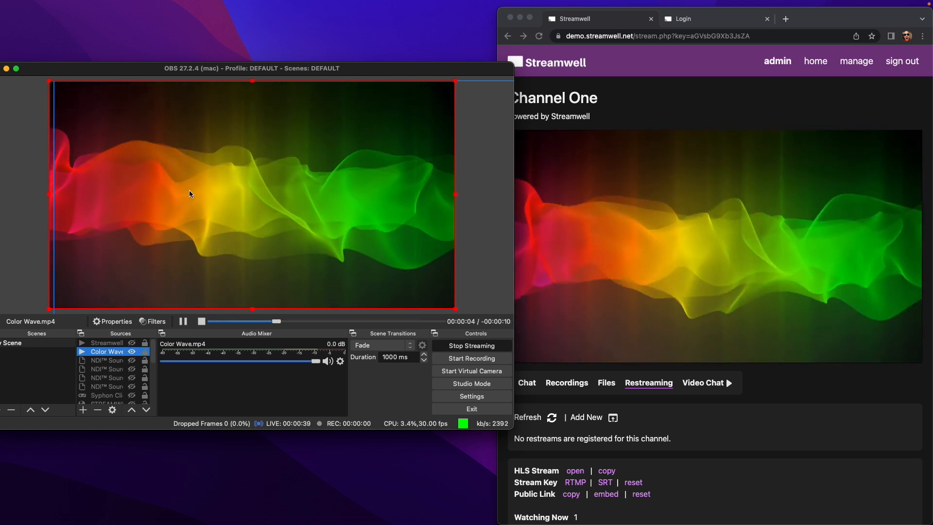
{"action": "mouse_move", "coordinate": [188, 204]}
{"action": "left_mouse_down"}
{"action": "mouse_move", "coordinate": [218, 207]}
{"action": "mouse_move", "coordinate": [234, 230]}
{"action": "mouse_move", "coordinate": [160, 190]}
{"action": "mouse_move", "coordinate": [194, 189]}
{"action": "left_mouse_up"}
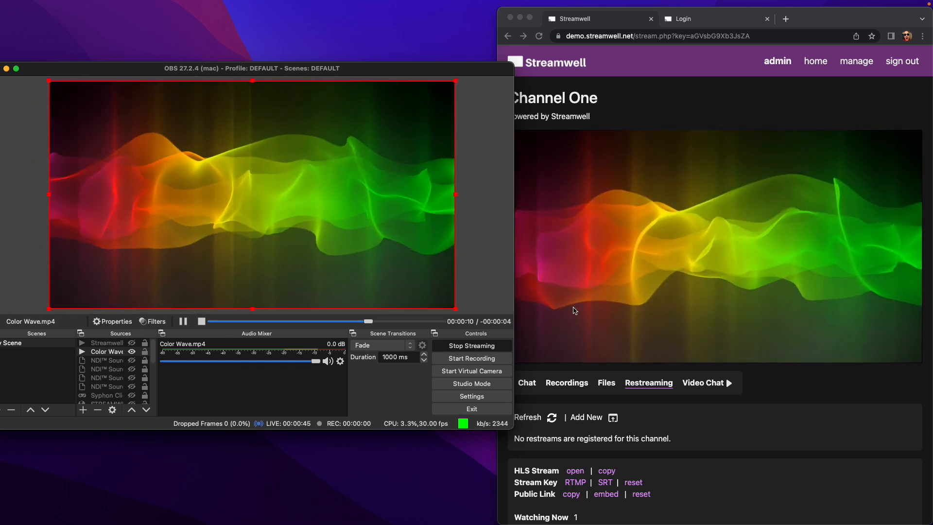
{"action": "left_click_drag", "start_coordinate": [426, 70], "coordinate": [395, 63]}
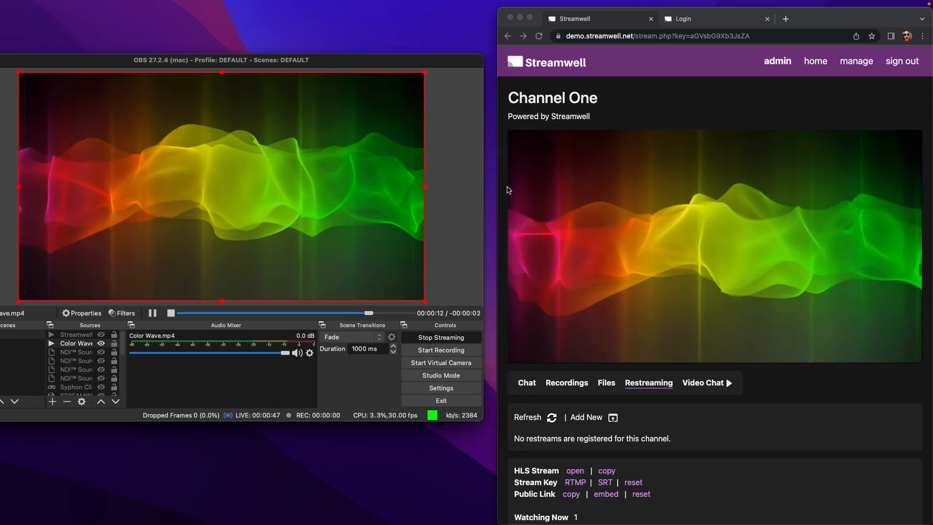
Inspect the Channel One page heading and player, then scroll down to the live stats.
{"action": "left_click", "coordinate": [802, 18]}
{"action": "left_click_drag", "start_coordinate": [802, 18], "coordinate": [784, 13]}
{"action": "left_click_drag", "start_coordinate": [582, 92], "coordinate": [490, 95]}
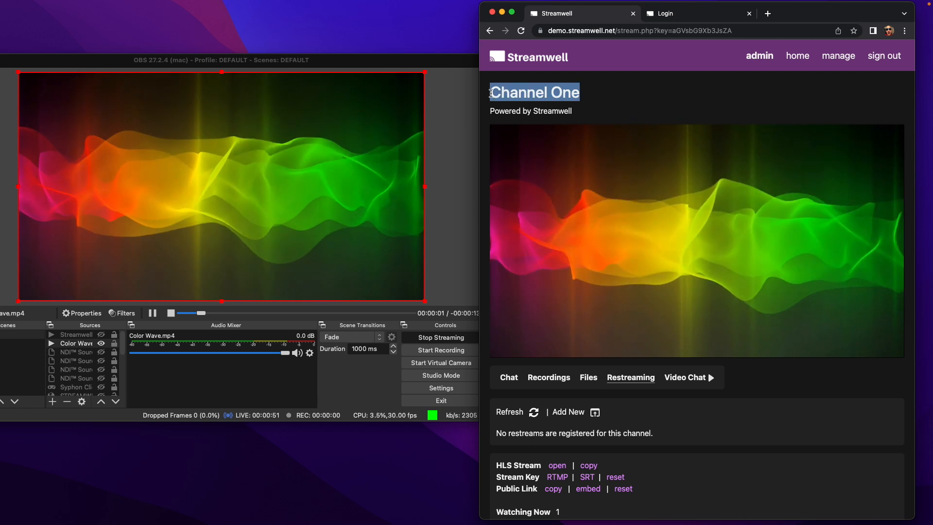
{"action": "left_click", "coordinate": [502, 110]}
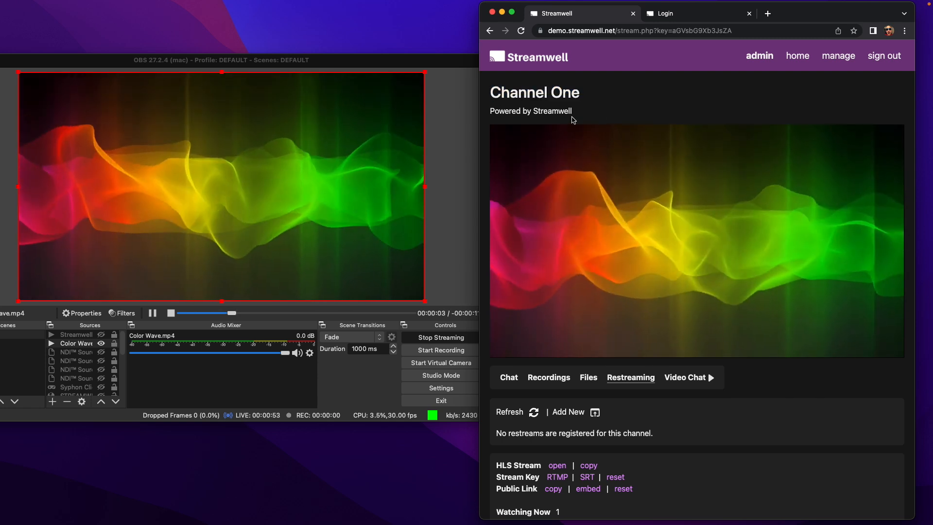
{"action": "left_click_drag", "start_coordinate": [573, 113], "coordinate": [487, 112]}
{"action": "left_click", "coordinate": [620, 202]}
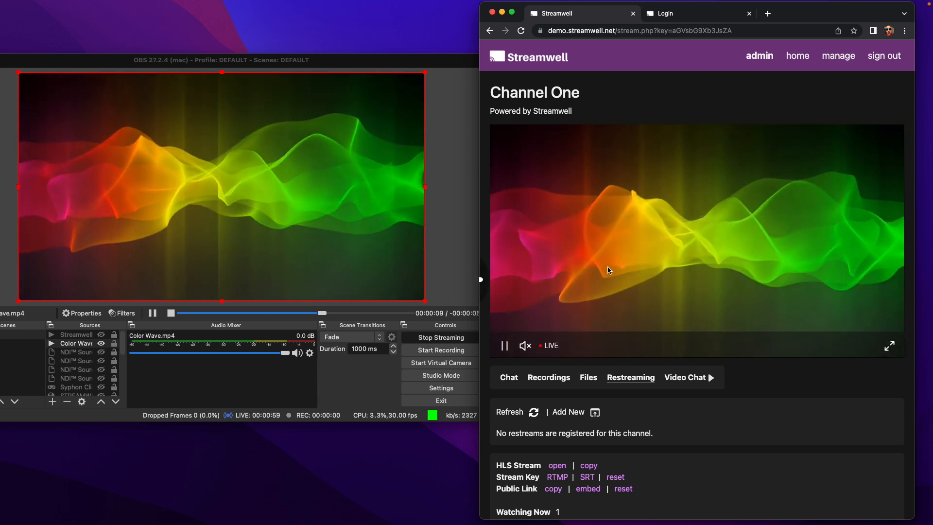
{"action": "scroll", "coordinate": [538, 412], "scroll_direction": "down", "scroll_amount": 2}
{"action": "scroll", "coordinate": [538, 412], "scroll_direction": "down", "scroll_amount": 2}
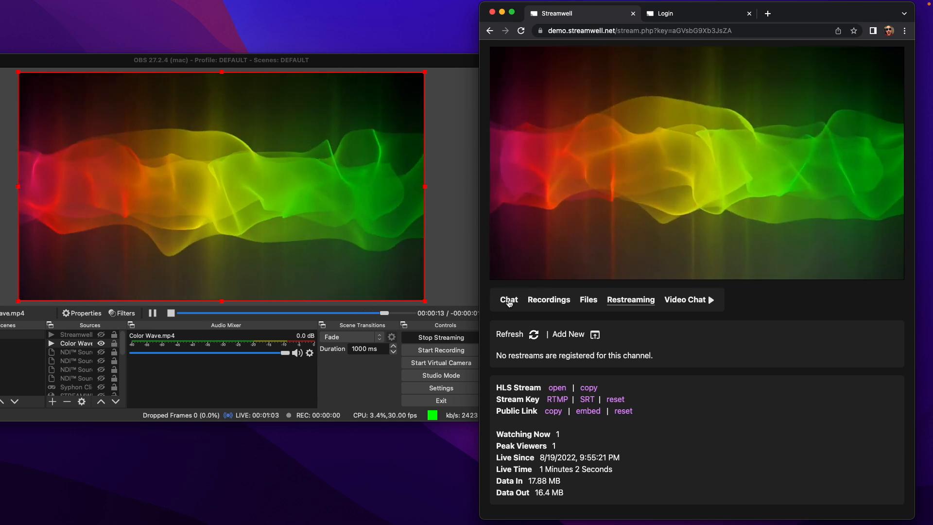
Post "Hey there, what do you think?" in Channel One's chat.
{"action": "left_click", "coordinate": [508, 299]}
{"action": "left_click", "coordinate": [552, 338]}
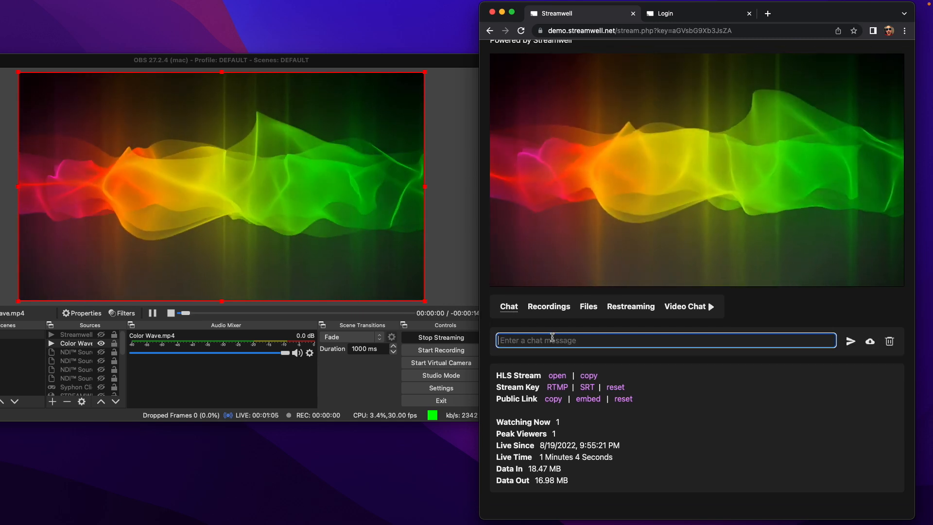
{"action": "type", "text": "Hey there"}
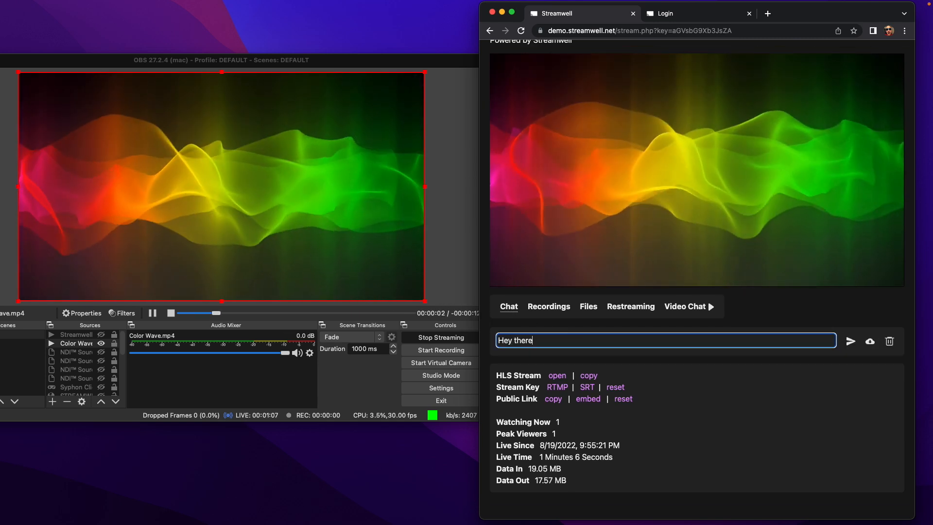
{"action": "type", "text": ", what do yo"}
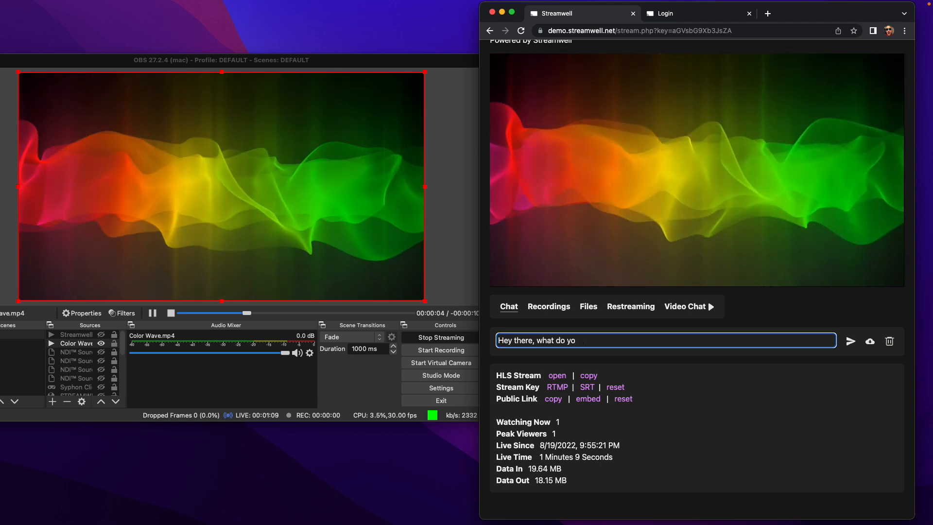
{"action": "type", "text": "u think?"}
{"action": "key", "text": "Return"}
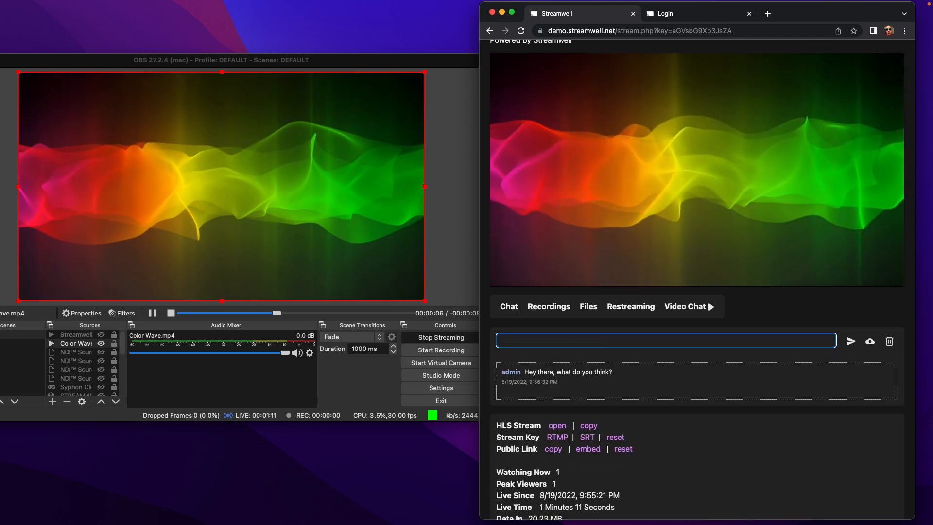
{"action": "scroll", "coordinate": [709, 204], "scroll_direction": "up", "scroll_amount": 3}
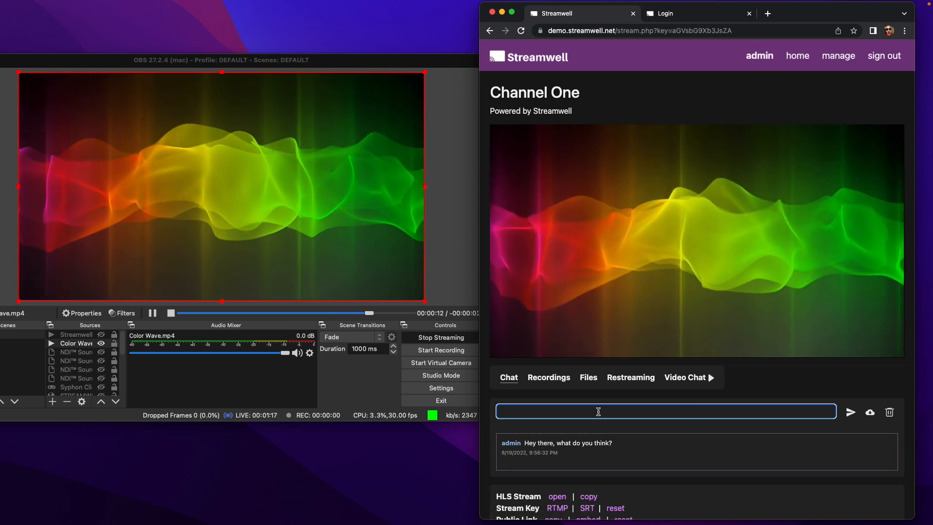
{"action": "type", "text": "www."}
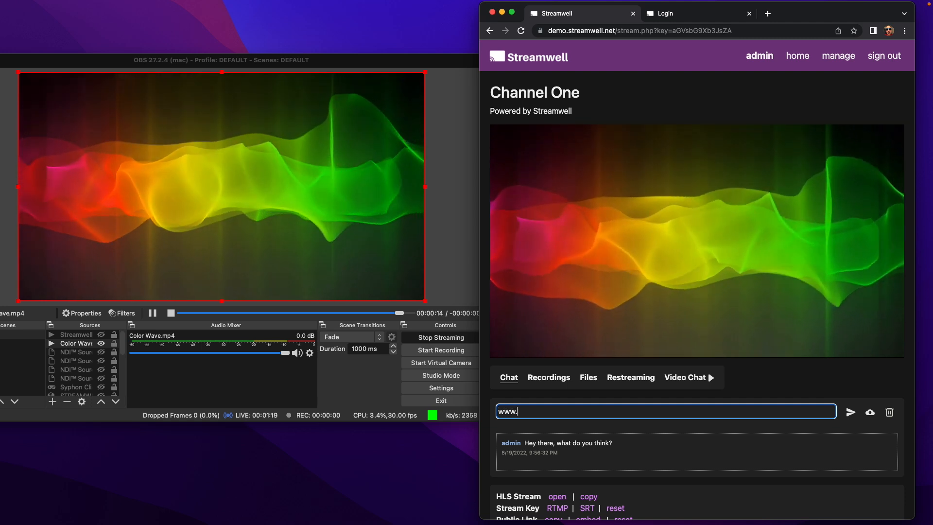
{"action": "type", "text": "streamwell.ne"}
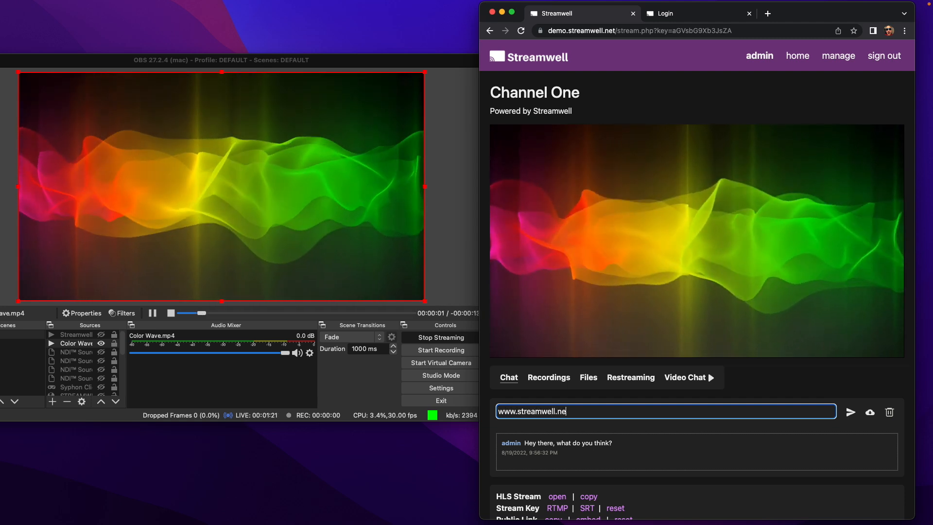
{"action": "type", "text": "t"}
{"action": "key", "text": "Return"}
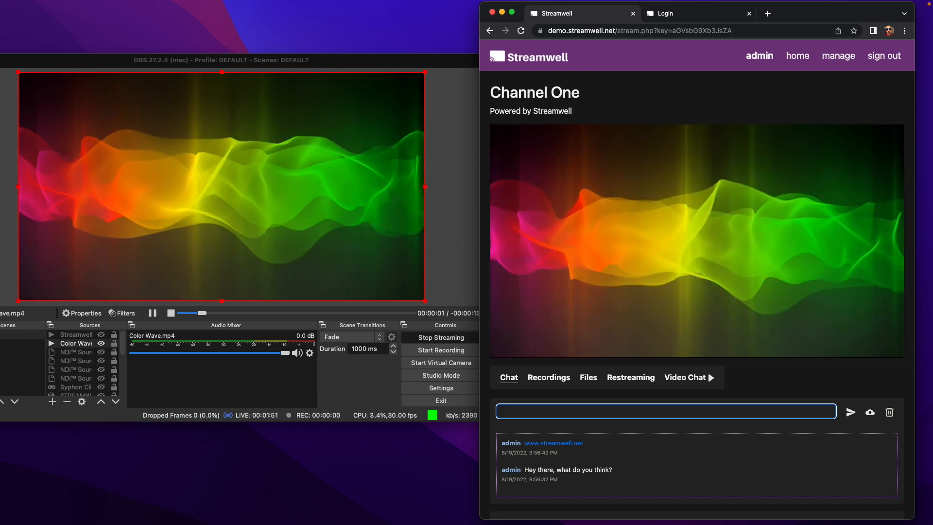
{"action": "mouse_move", "coordinate": [617, 287]}
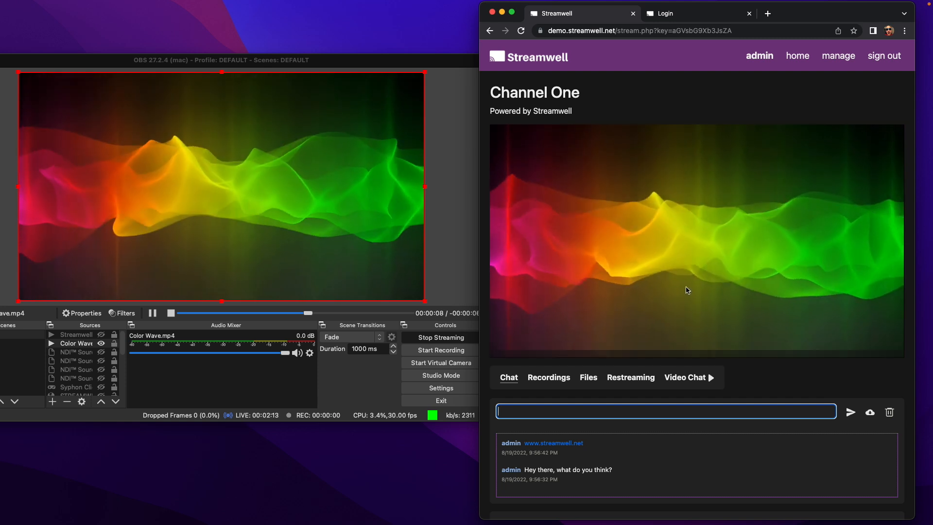
{"action": "scroll", "coordinate": [740, 397], "scroll_direction": "down", "scroll_amount": 5}
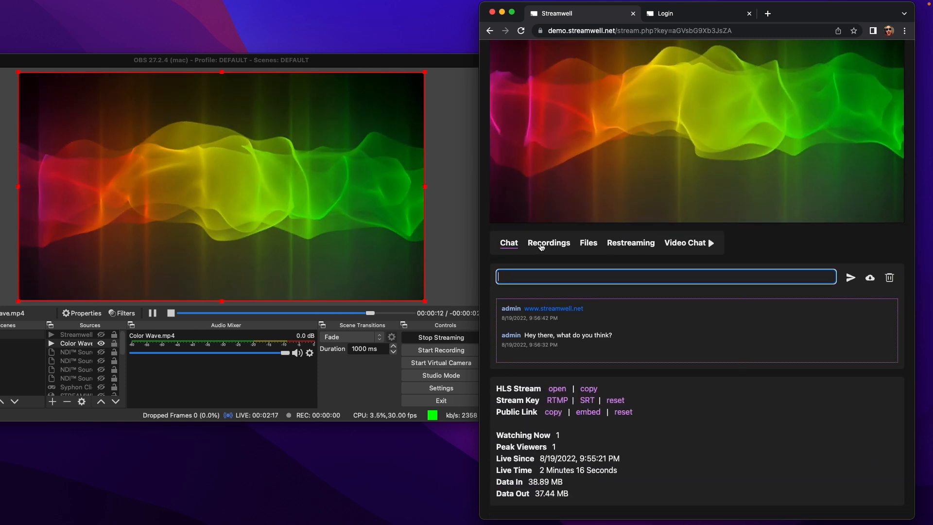
Start a REC recording of the live stream from the Recordings tab, then bring OBS forward.
{"action": "left_click", "coordinate": [532, 241]}
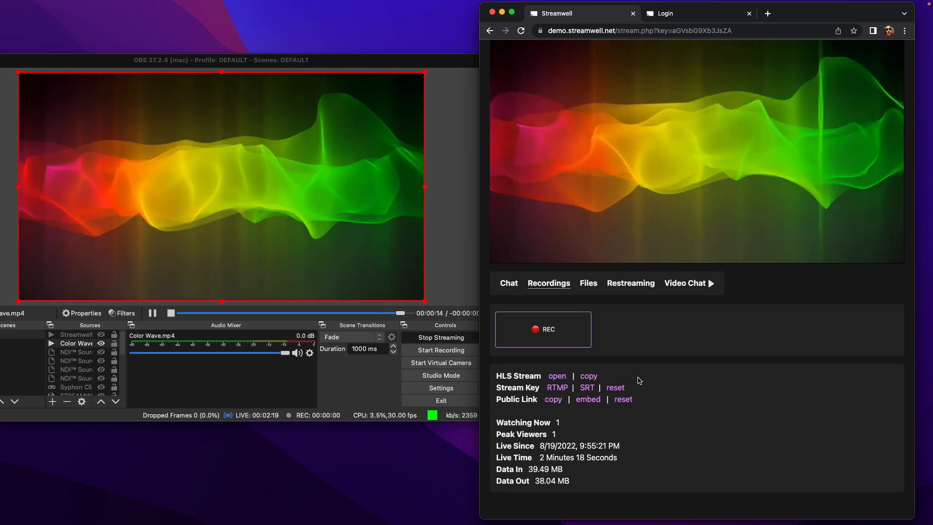
{"action": "scroll", "coordinate": [638, 383], "scroll_direction": "up", "scroll_amount": 3}
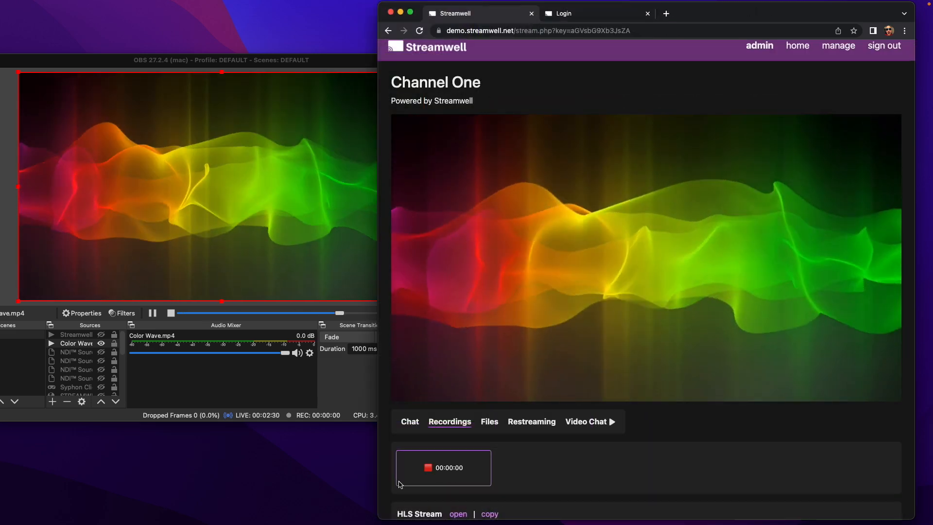
{"action": "left_click", "coordinate": [434, 481]}
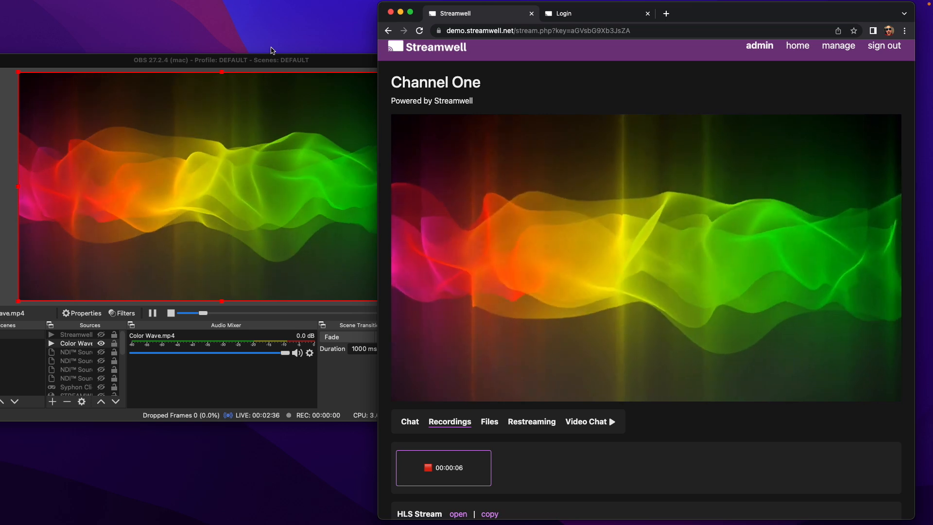
{"action": "left_click_drag", "start_coordinate": [282, 62], "coordinate": [211, 50]}
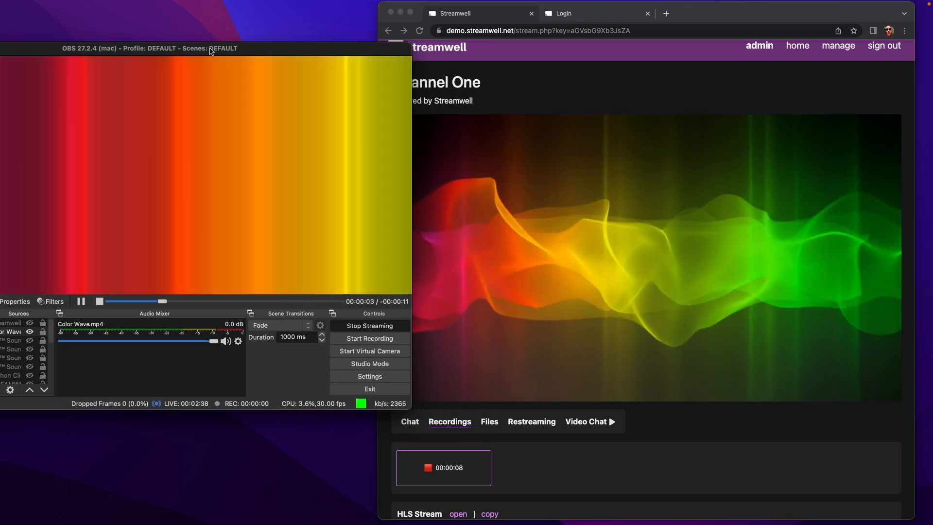
Stop the OBS stream, then play the new 9:57:50 PM recording and scrub near its start.
{"action": "left_click", "coordinate": [367, 326]}
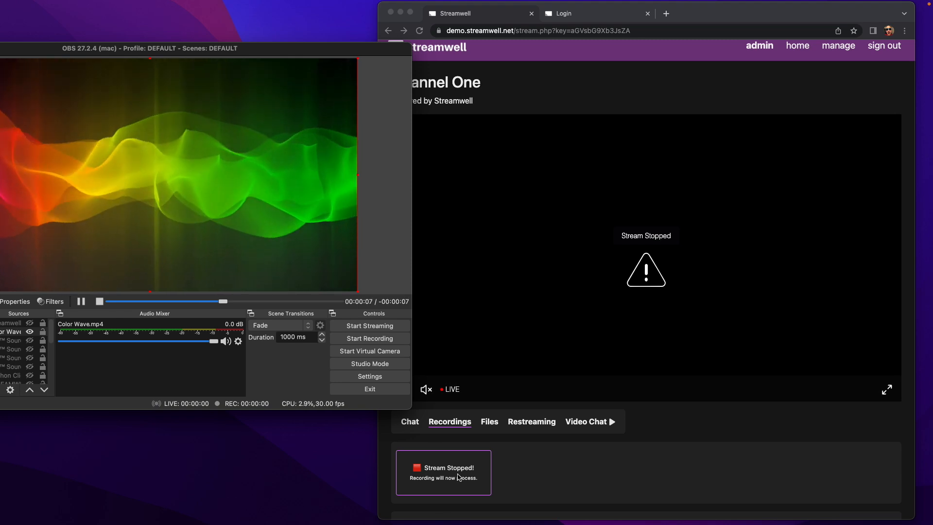
{"action": "left_click", "coordinate": [673, 430]}
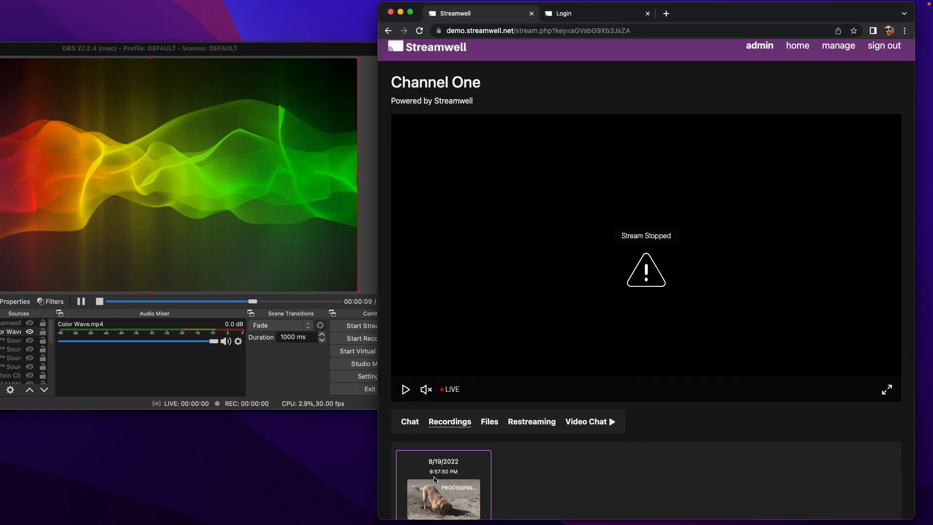
{"action": "scroll", "coordinate": [534, 432], "scroll_direction": "down", "scroll_amount": 2}
{"action": "scroll", "coordinate": [426, 446], "scroll_direction": "down", "scroll_amount": 1}
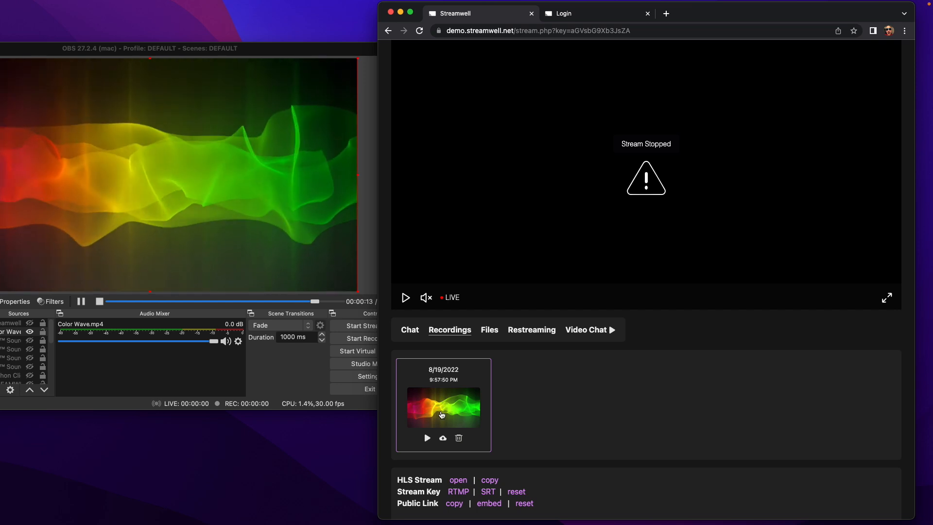
{"action": "left_click", "coordinate": [442, 415]}
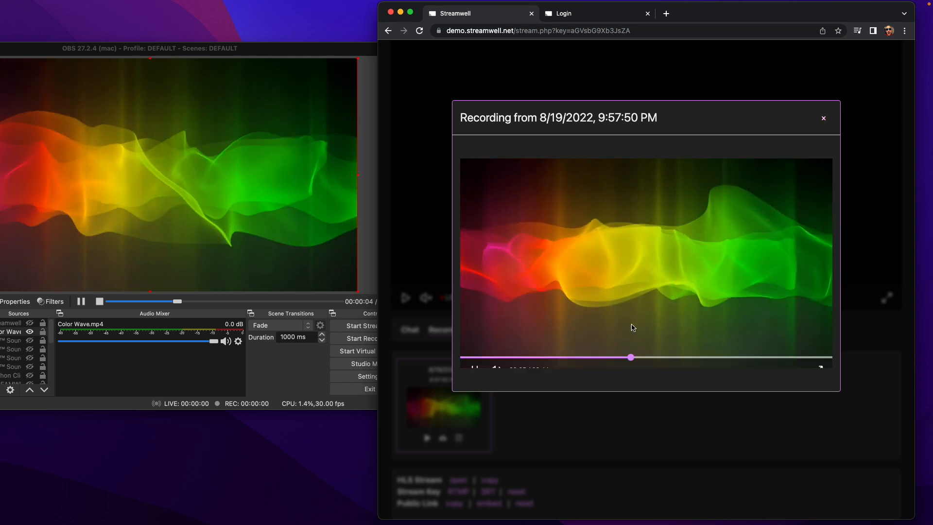
{"action": "left_click_drag", "start_coordinate": [663, 342], "coordinate": [761, 345]}
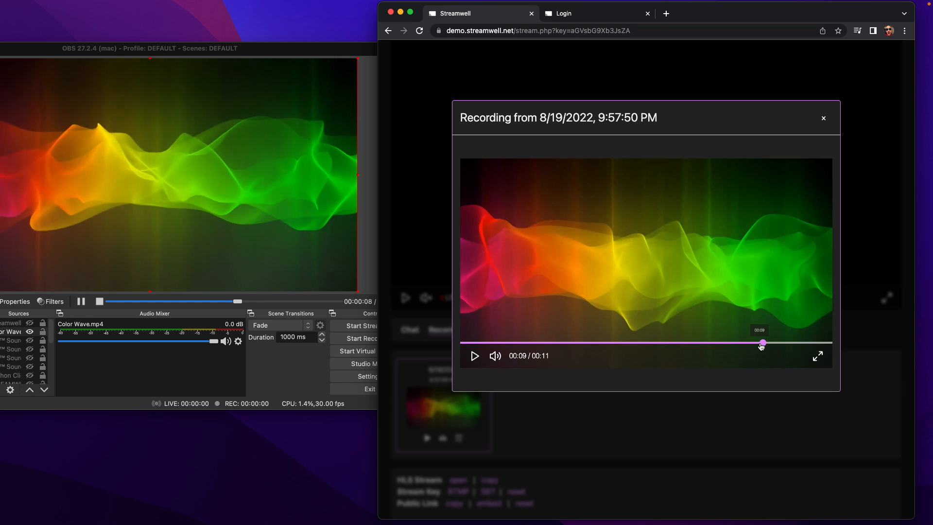
Close playback, download the 8/19/2022 recording, then delete it and confirm with OK.
{"action": "left_click", "coordinate": [824, 120]}
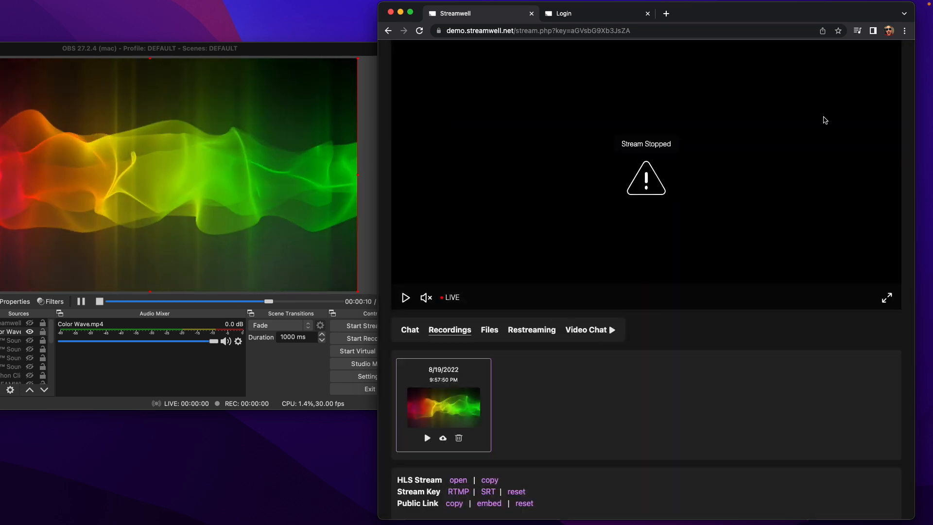
{"action": "scroll", "coordinate": [474, 416], "scroll_direction": "down", "scroll_amount": 1}
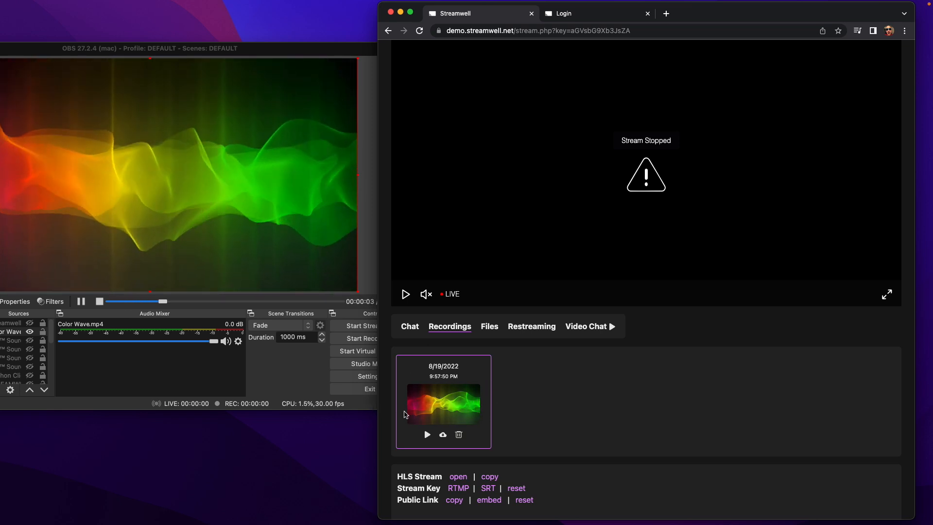
{"action": "scroll", "coordinate": [437, 410], "scroll_direction": "down", "scroll_amount": 1}
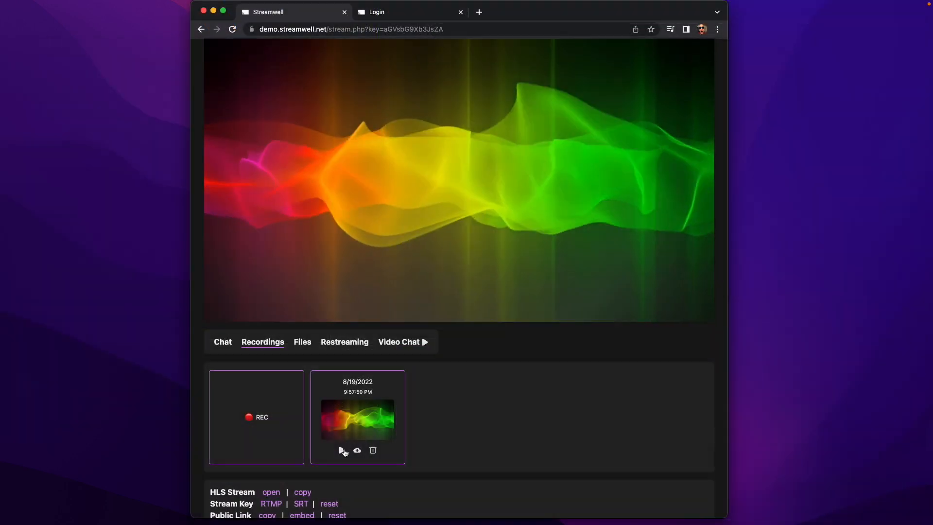
{"action": "left_click", "coordinate": [357, 451]}
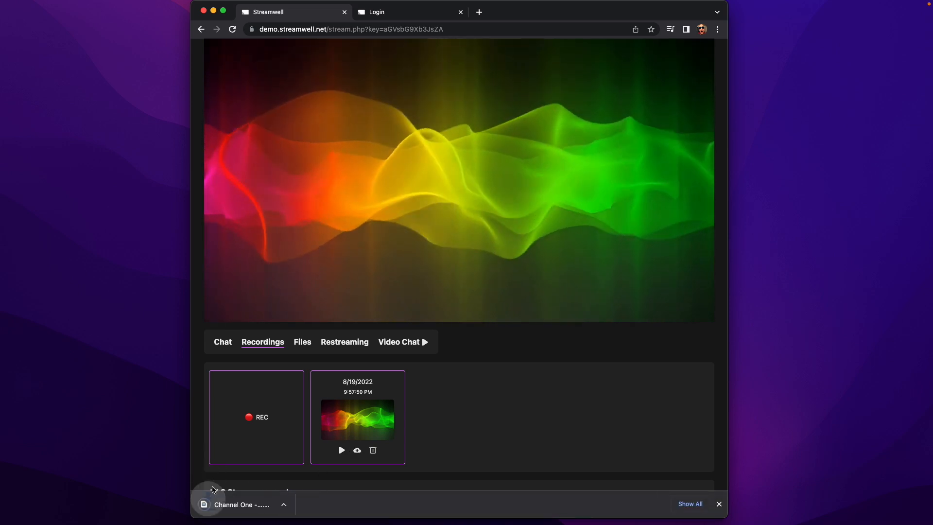
{"action": "left_click", "coordinate": [719, 504]}
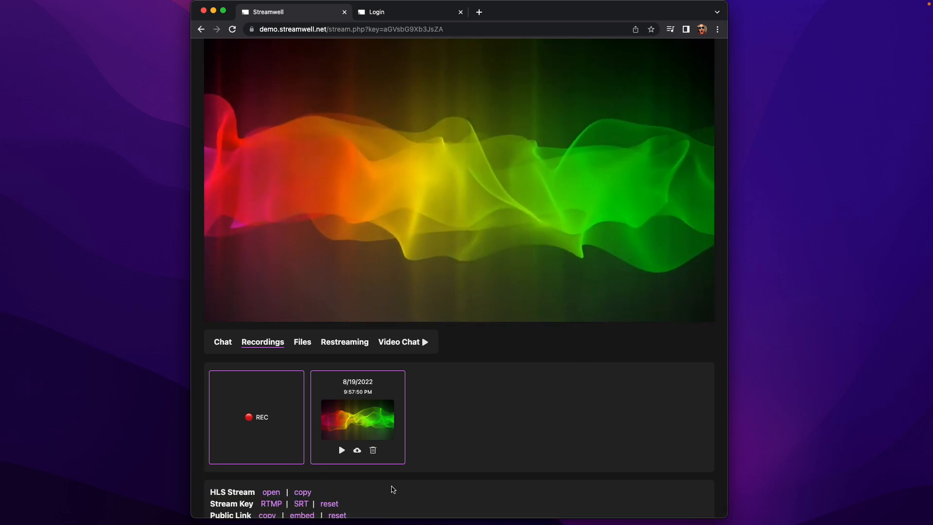
{"action": "left_click", "coordinate": [373, 450]}
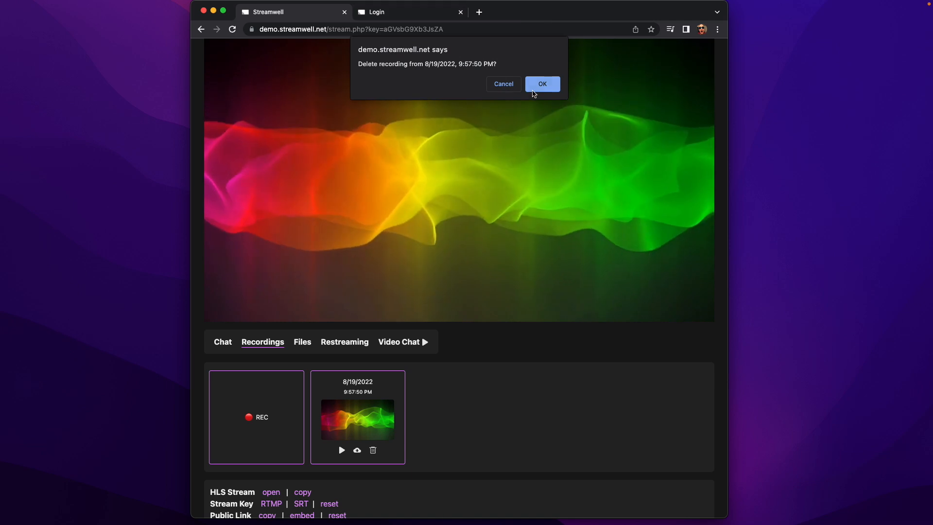
{"action": "left_click", "coordinate": [534, 89]}
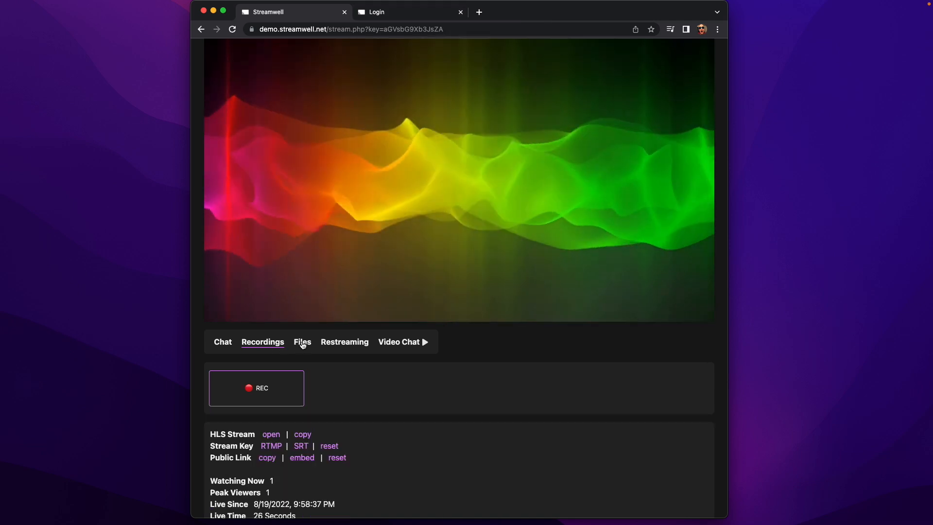
Drop an image into the Files tab and upload it named "Use This Texture".
{"action": "left_click", "coordinate": [302, 343]}
{"action": "scroll", "coordinate": [468, 364], "scroll_direction": "up", "scroll_amount": 4}
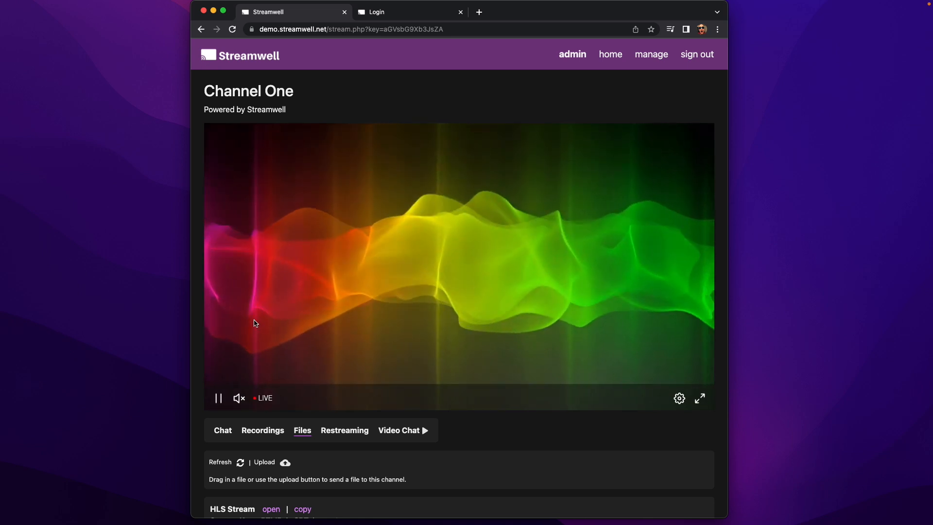
{"action": "scroll", "coordinate": [255, 323], "scroll_direction": "down", "scroll_amount": 2}
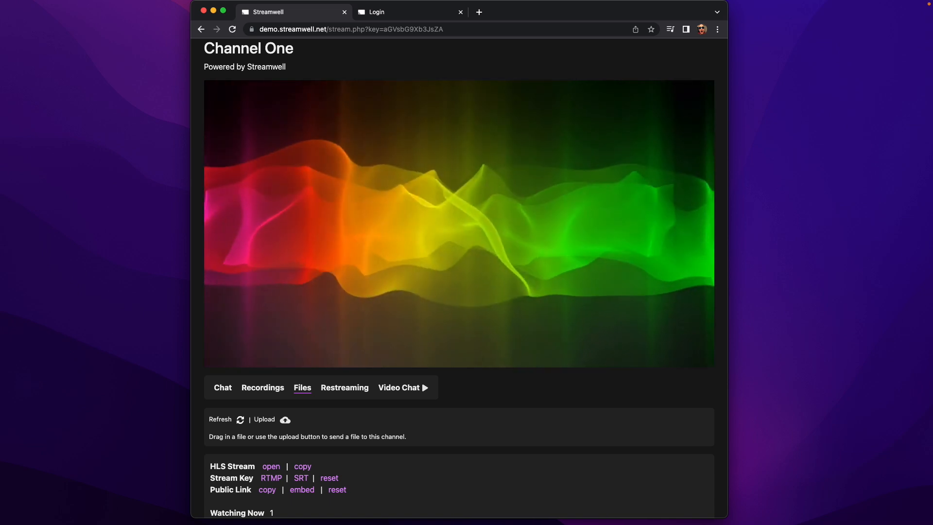
{"action": "left_click_drag", "start_coordinate": [429, 233], "coordinate": [549, 430]}
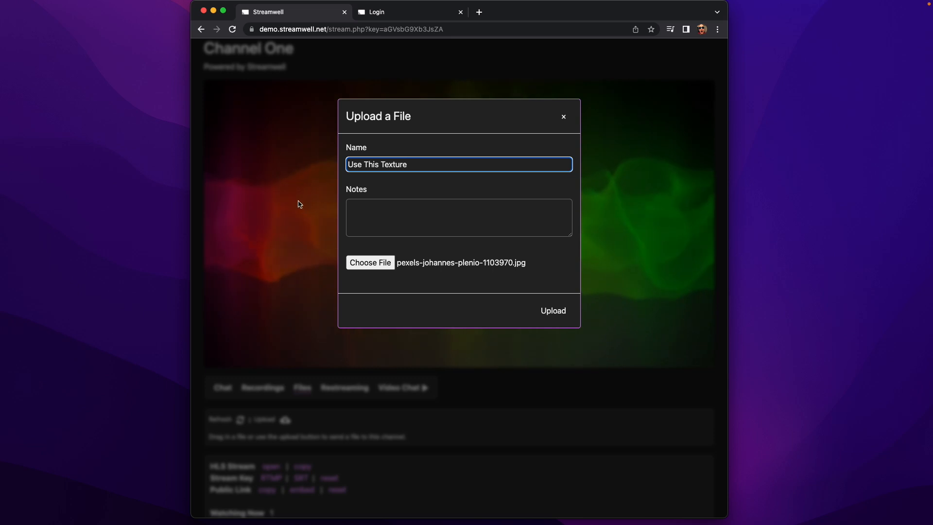
{"action": "left_click", "coordinate": [546, 311]}
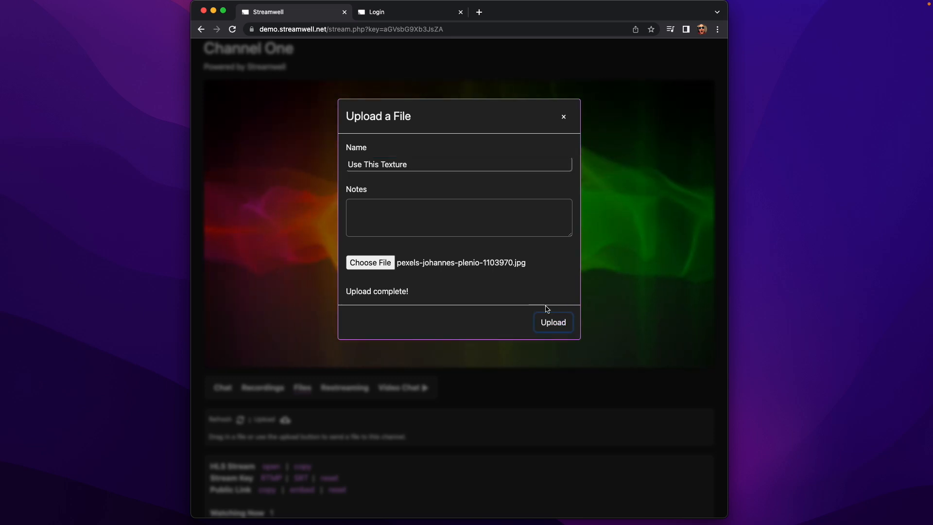
{"action": "scroll", "coordinate": [340, 417], "scroll_direction": "down", "scroll_amount": 1}
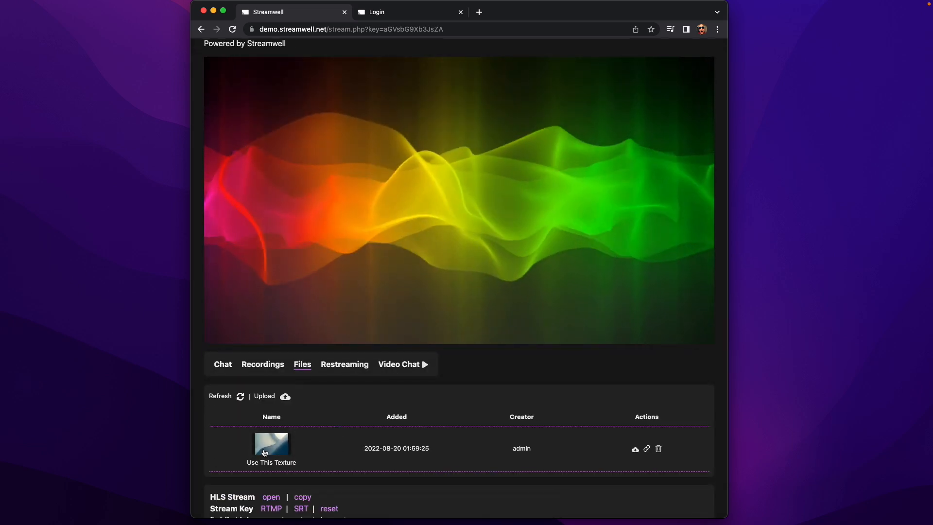
{"action": "scroll", "coordinate": [342, 429], "scroll_direction": "up", "scroll_amount": 1}
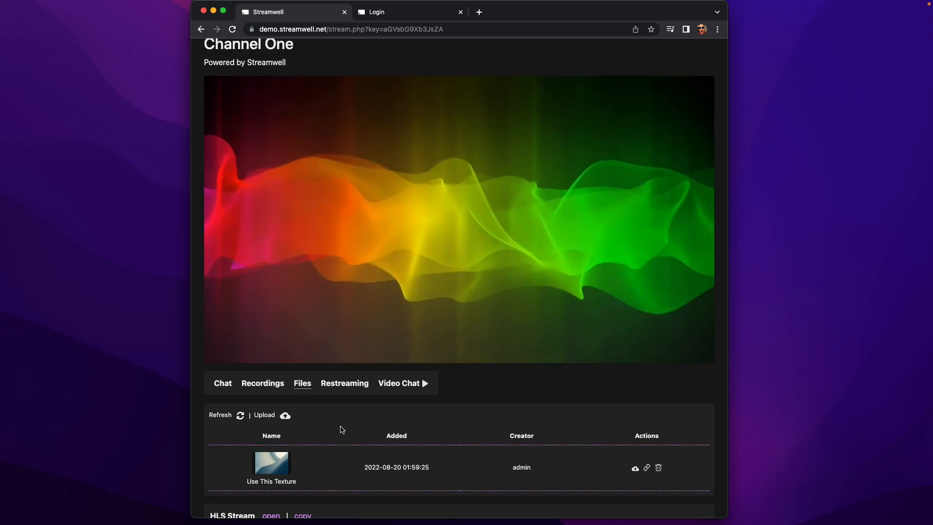
{"action": "scroll", "coordinate": [342, 429], "scroll_direction": "up", "scroll_amount": 1}
{"action": "scroll", "coordinate": [342, 429], "scroll_direction": "down", "scroll_amount": 2}
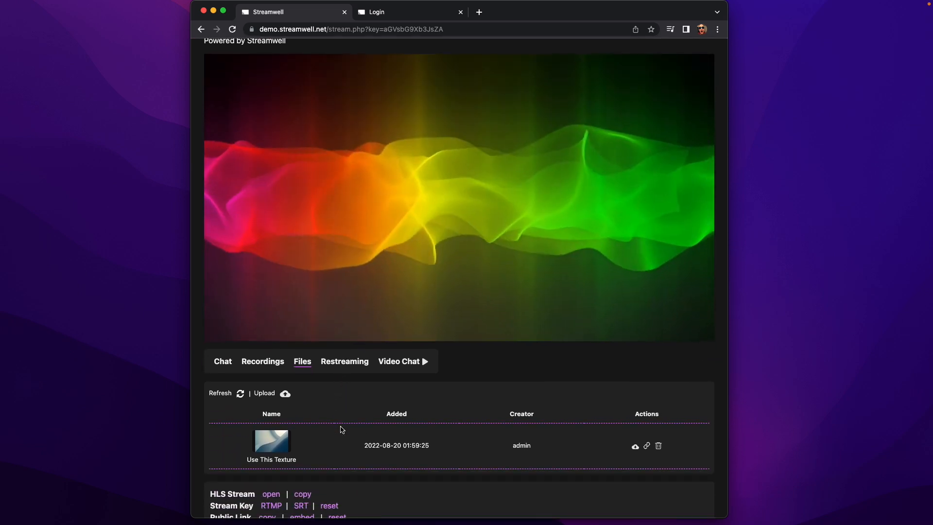
View the 814 KB Use This Texture file's details, then close its preview.
{"action": "left_click", "coordinate": [271, 443]}
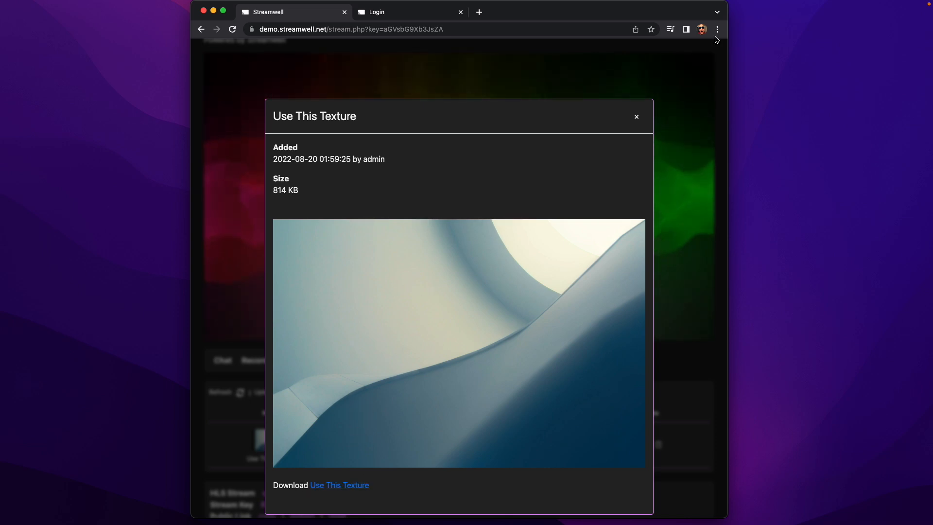
{"action": "left_click", "coordinate": [634, 118]}
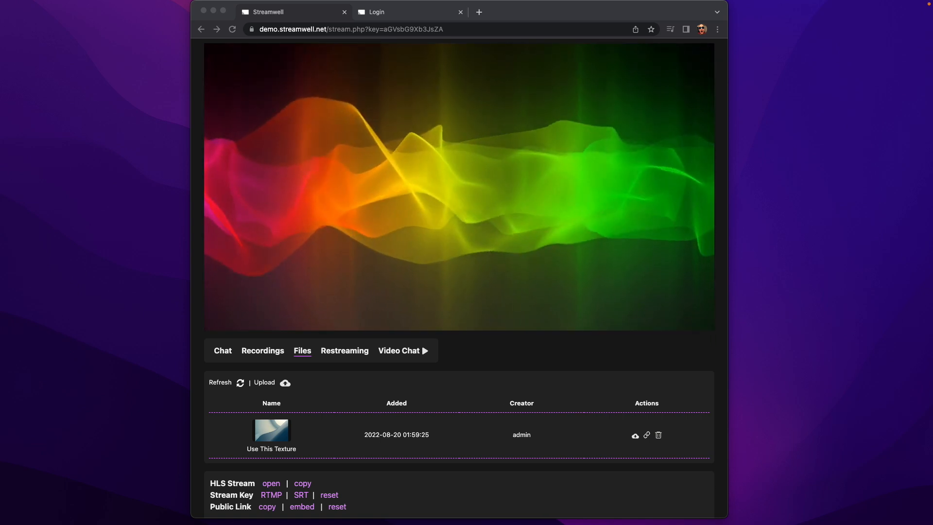
Upload Canada.mp4 to the channel's Files with the note 'Love that flag!'.
{"action": "left_click_drag", "start_coordinate": [56, 107], "coordinate": [385, 432]}
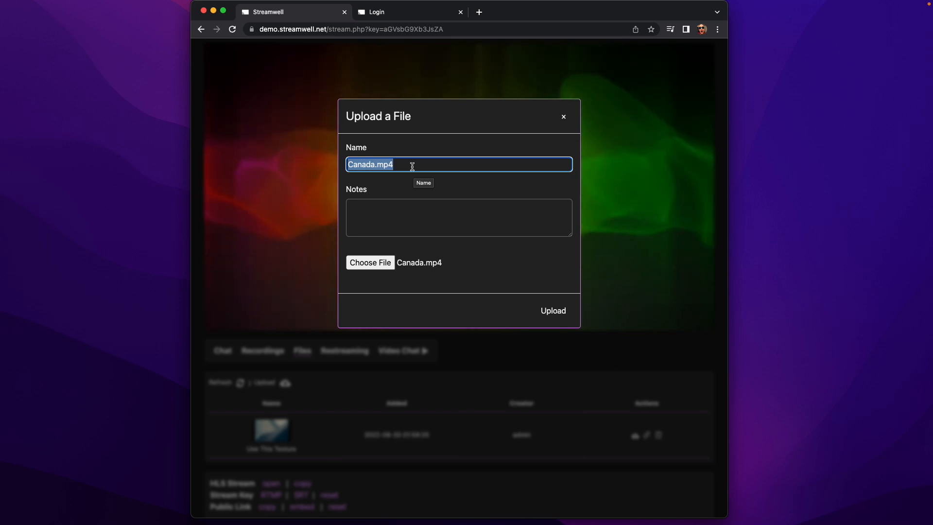
{"action": "left_click", "coordinate": [409, 221]}
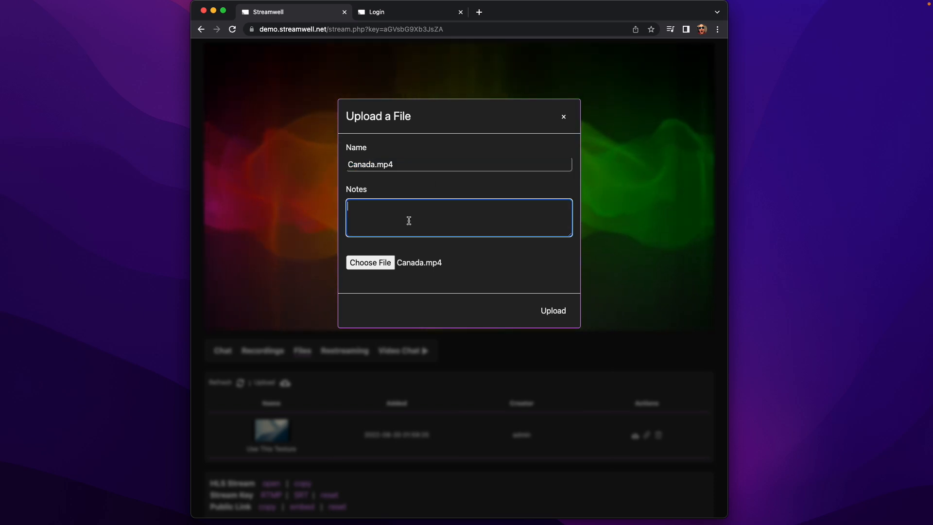
{"action": "type", "text": "Love th"}
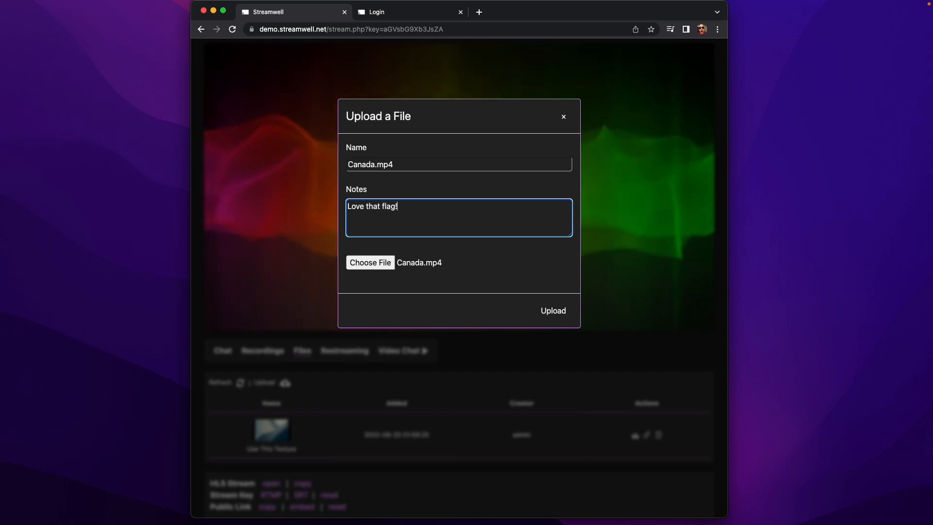
{"action": "type", "text": "at flag!"}
{"action": "left_click", "coordinate": [561, 311]}
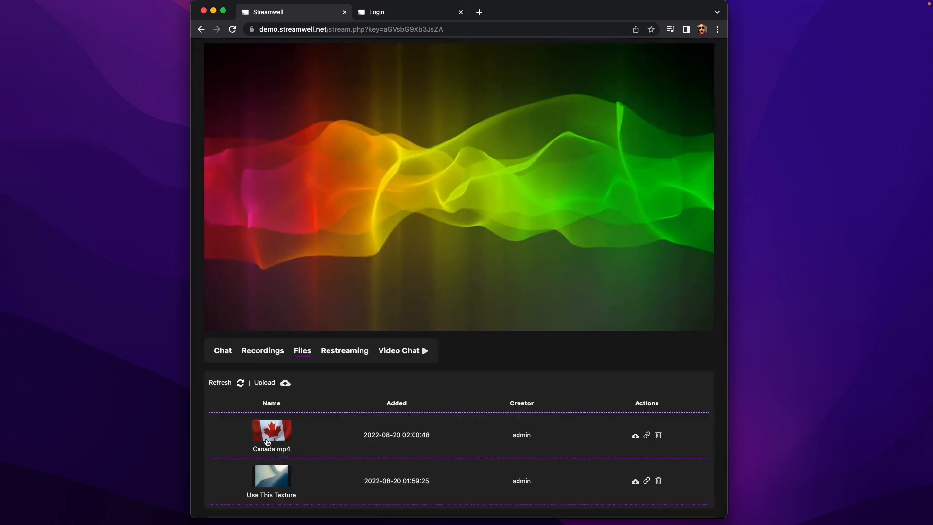
Preview Canada.mp4, then delete both Canada.mp4 and Use This Texture from Files.
{"action": "left_click", "coordinate": [271, 431]}
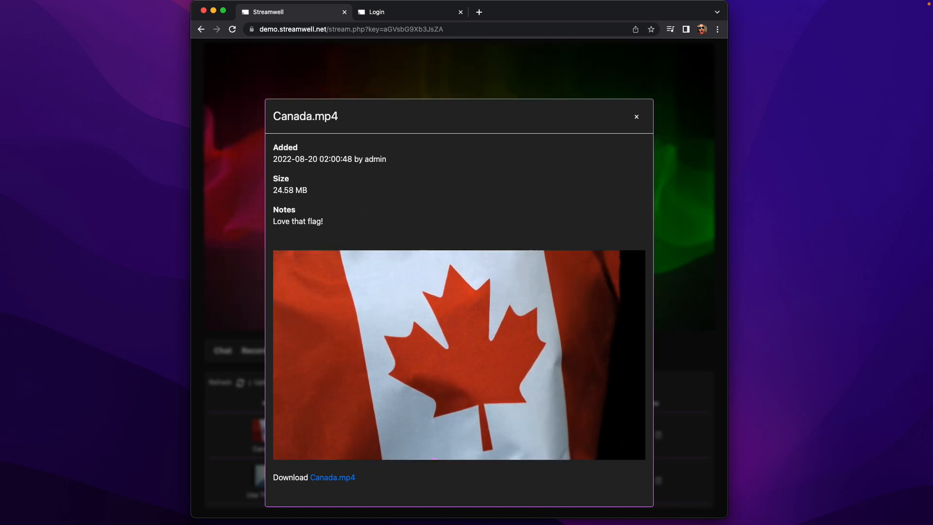
{"action": "left_click", "coordinate": [637, 118]}
{"action": "left_click", "coordinate": [658, 435]}
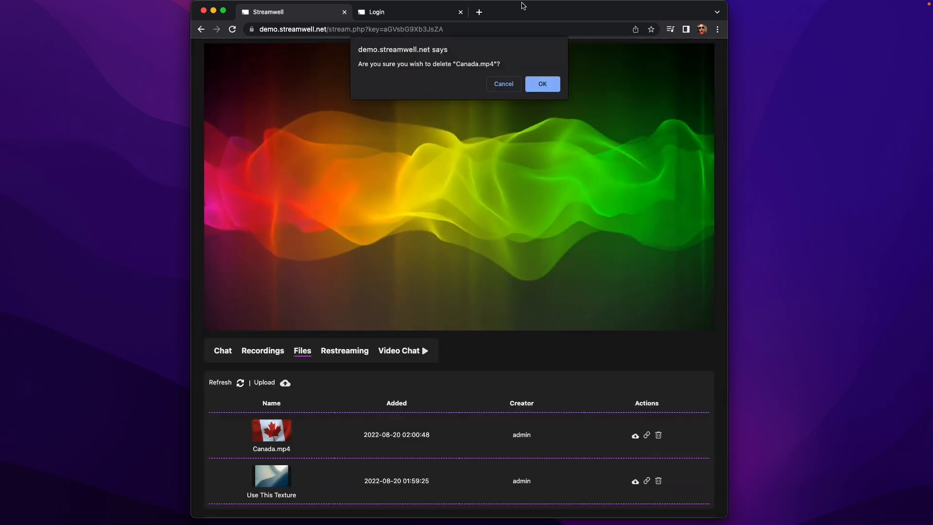
{"action": "left_click", "coordinate": [547, 84]}
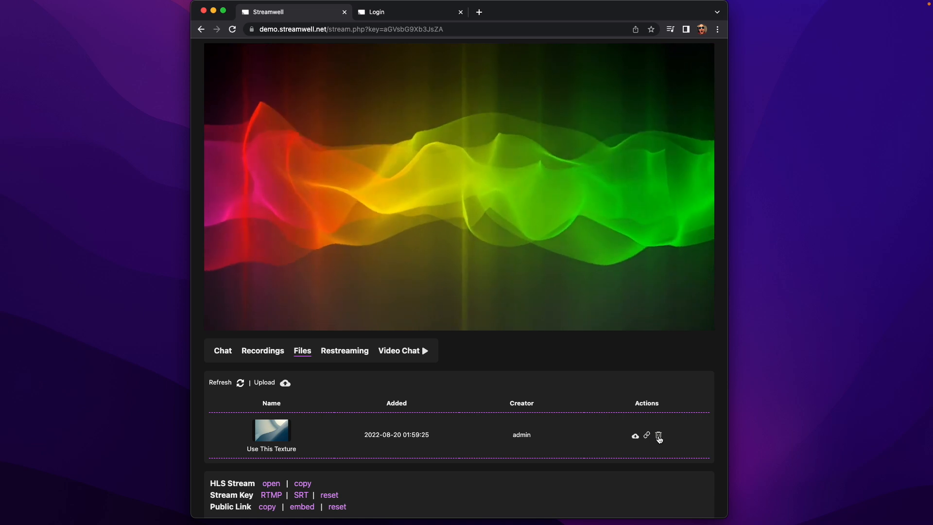
{"action": "left_click", "coordinate": [658, 435]}
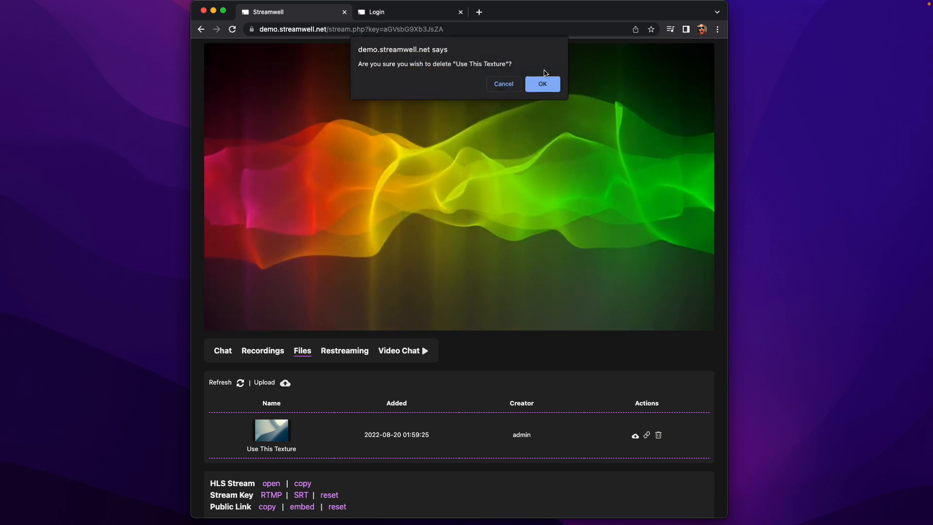
{"action": "left_click", "coordinate": [542, 84]}
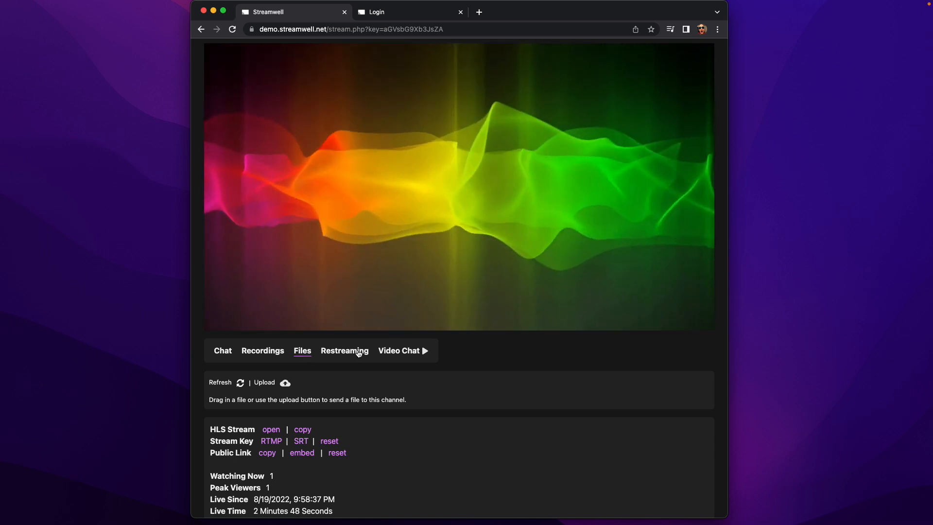
Open Channel One's Restreaming tab and scroll through its empty restream list.
{"action": "left_click", "coordinate": [358, 351]}
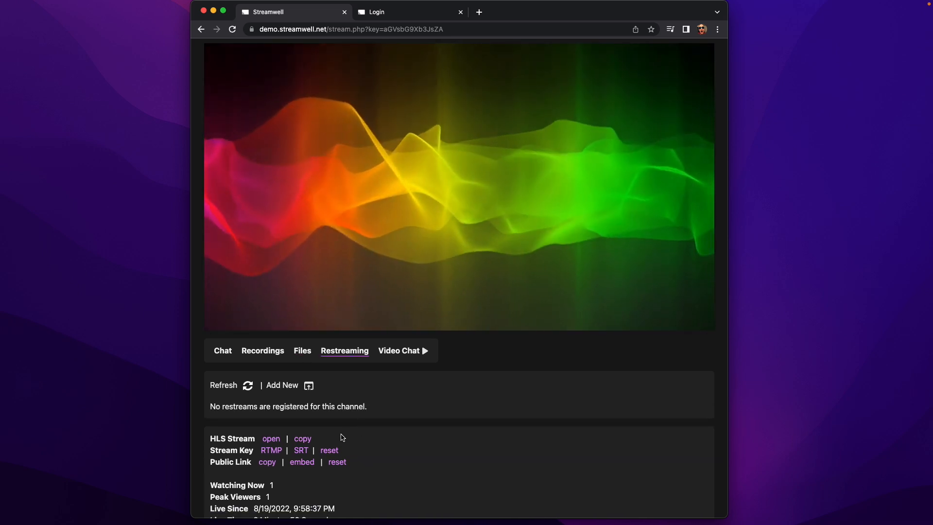
{"action": "scroll", "coordinate": [342, 437], "scroll_direction": "up", "scroll_amount": 3}
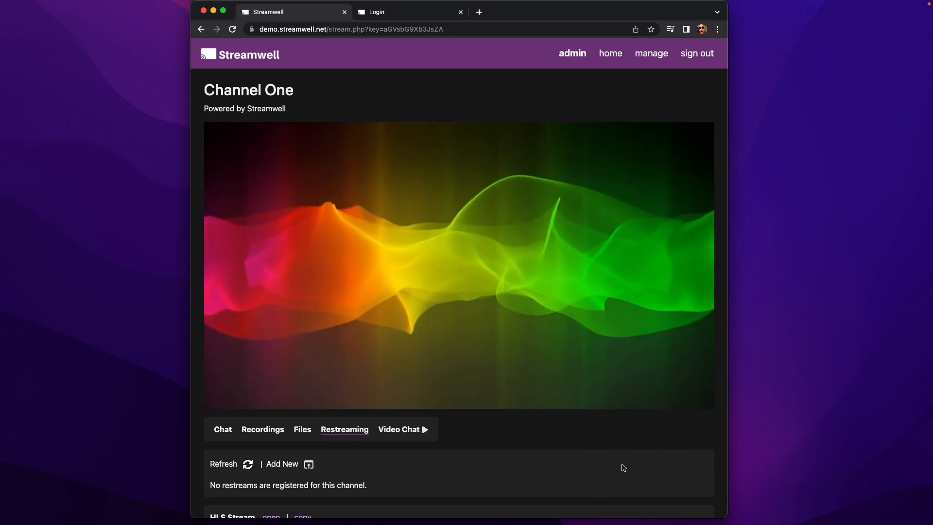
{"action": "scroll", "coordinate": [303, 262], "scroll_direction": "down", "scroll_amount": 1}
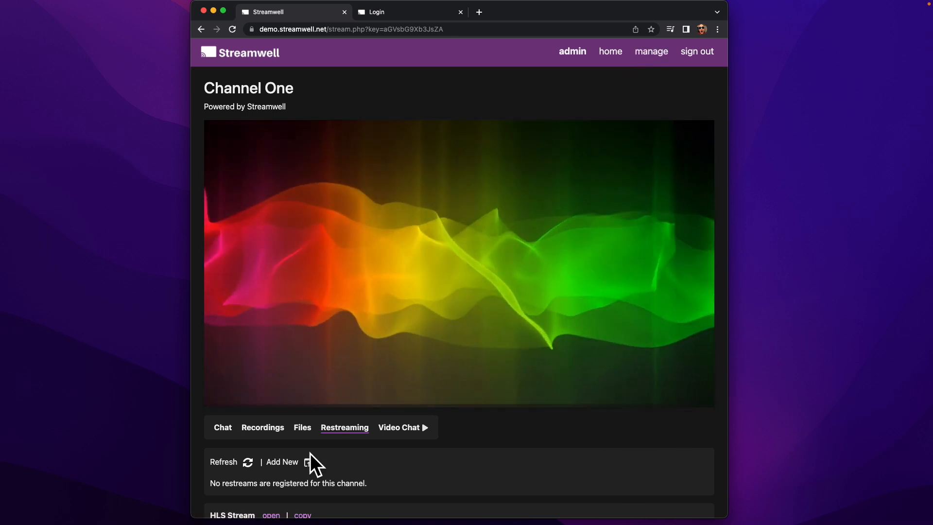
{"action": "scroll", "coordinate": [306, 463], "scroll_direction": "down", "scroll_amount": 3}
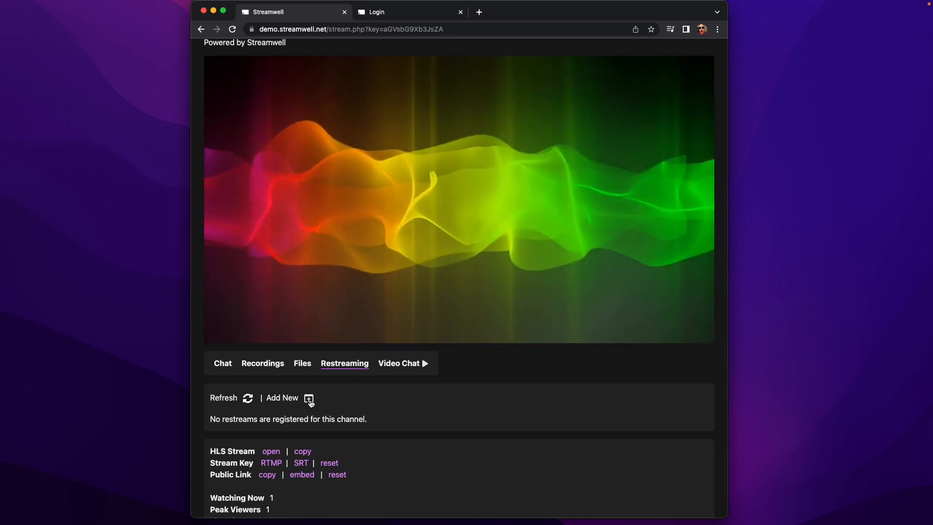
{"action": "scroll", "coordinate": [290, 314], "scroll_direction": "up", "scroll_amount": 3}
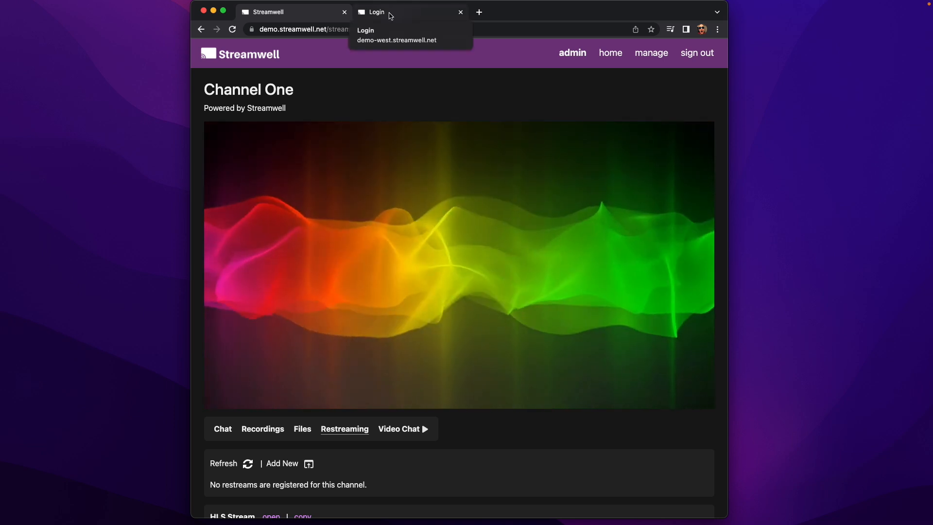
Switch between the Channel One tab and the Los Angeles login tab, ending on the login page.
{"action": "left_click", "coordinate": [391, 15]}
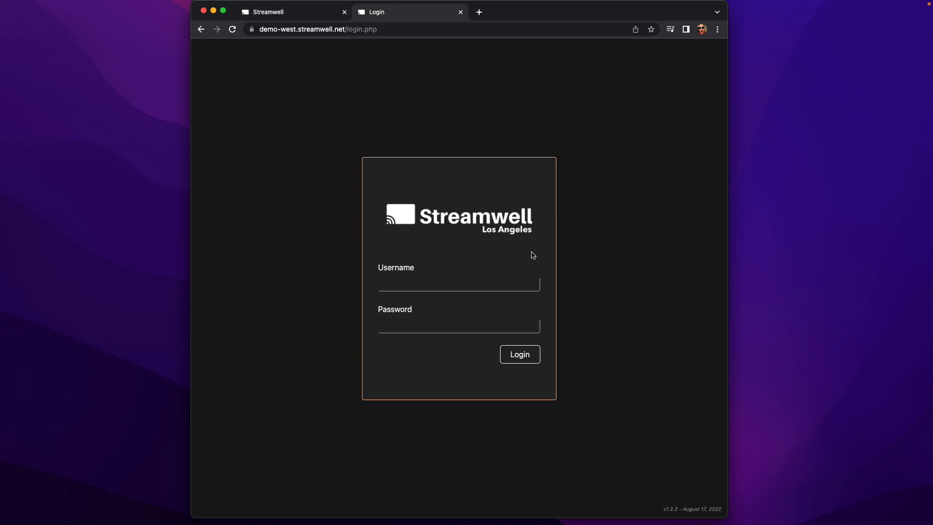
{"action": "left_click", "coordinate": [297, 11]}
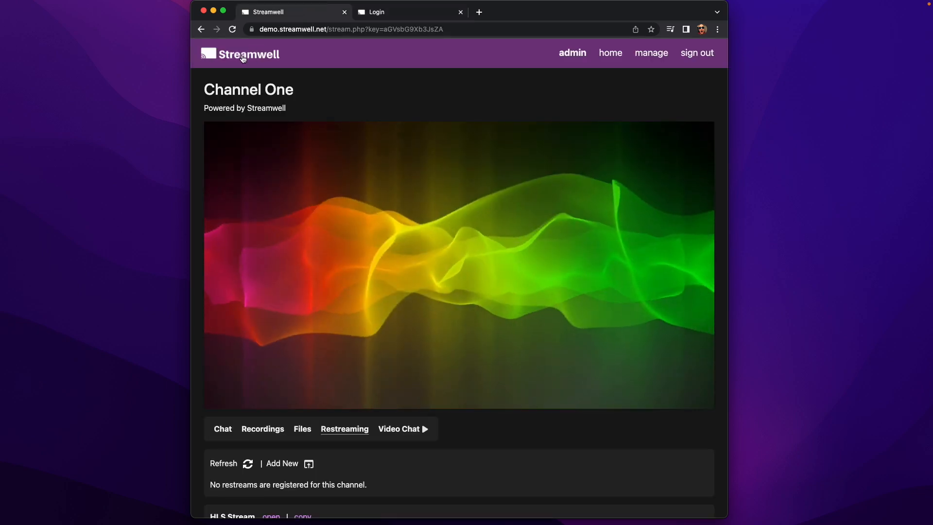
{"action": "left_click", "coordinate": [407, 11]}
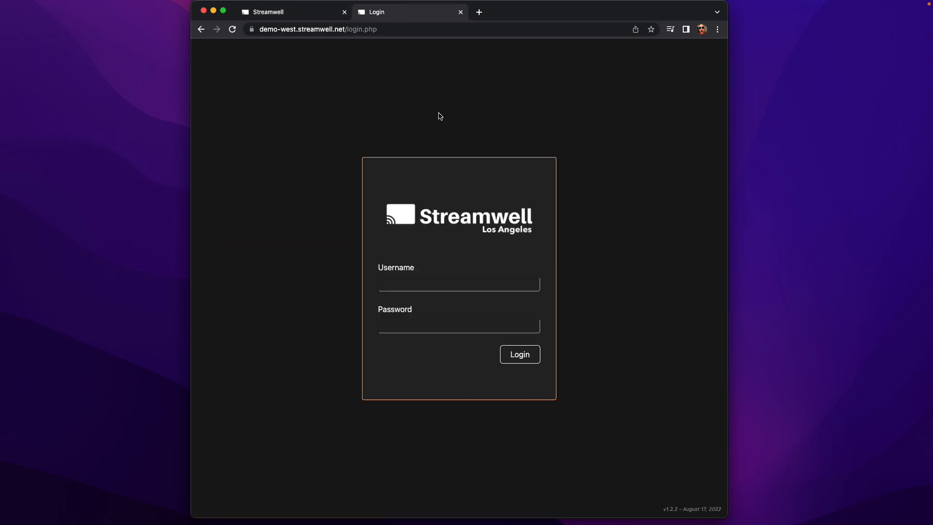
{"action": "left_click", "coordinate": [294, 14]}
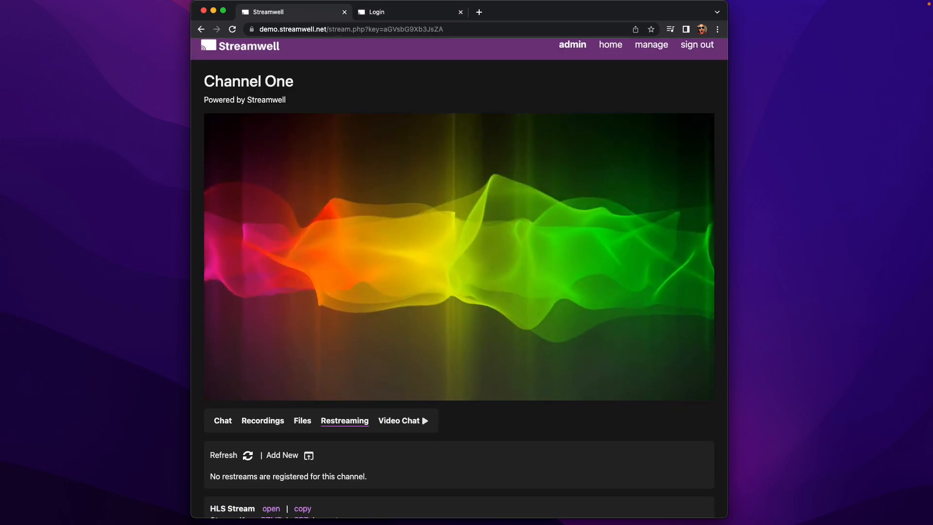
{"action": "left_click", "coordinate": [417, 14]}
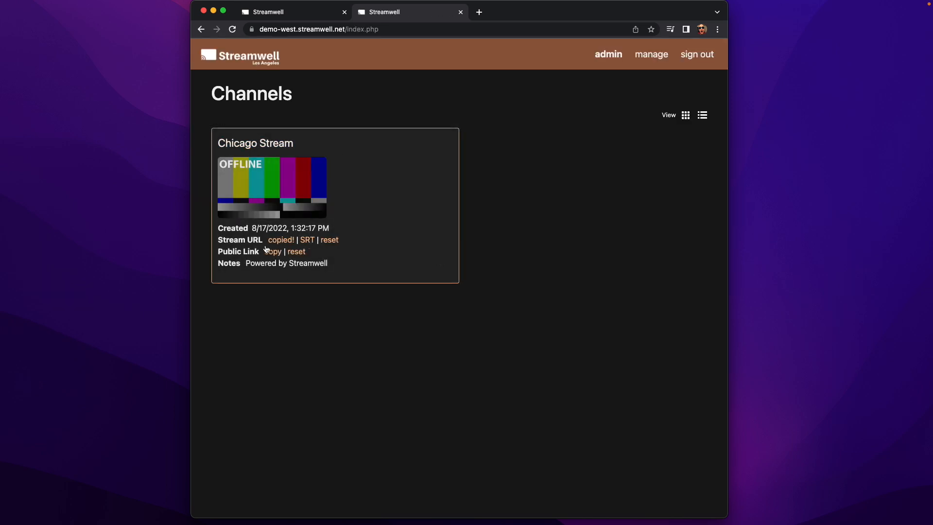
Add a Los Angeles restream to Channel One using the copied Chicago Stream key.
{"action": "left_click", "coordinate": [317, 3]}
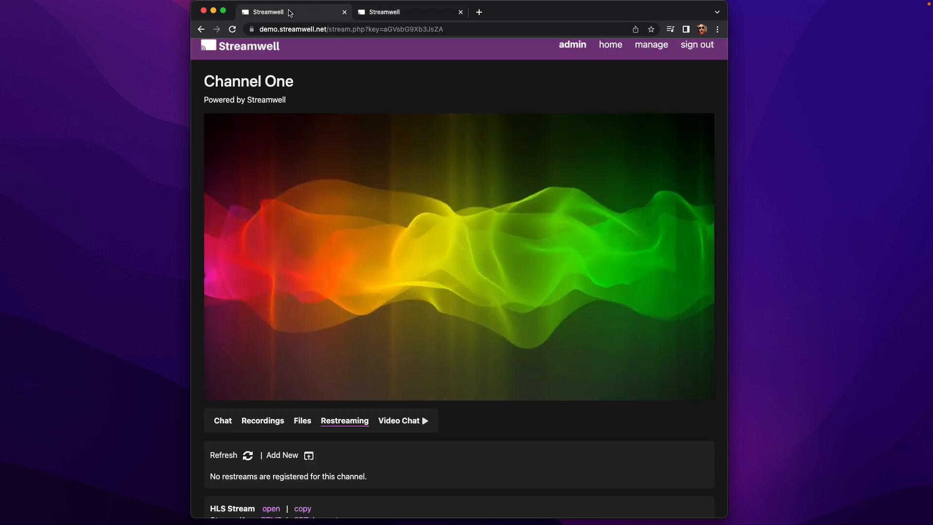
{"action": "scroll", "coordinate": [354, 437], "scroll_direction": "down", "scroll_amount": 2}
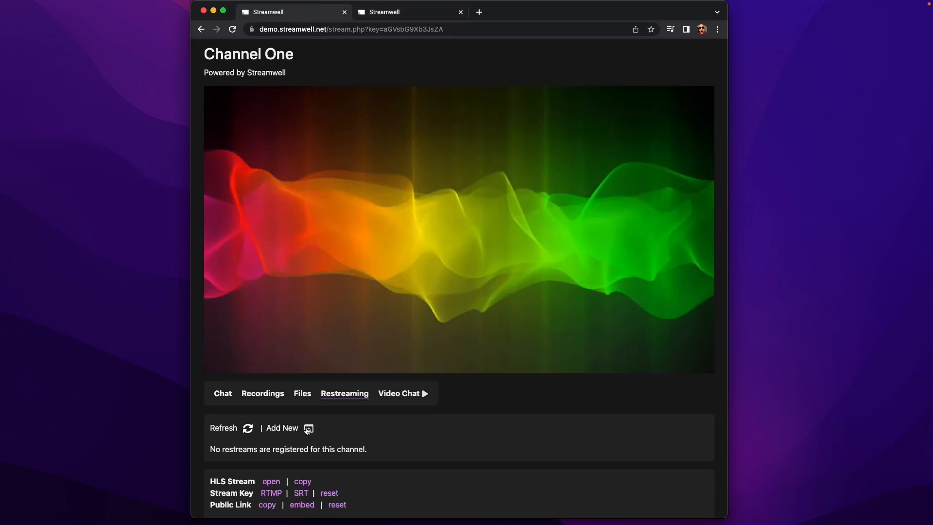
{"action": "left_click", "coordinate": [308, 428]}
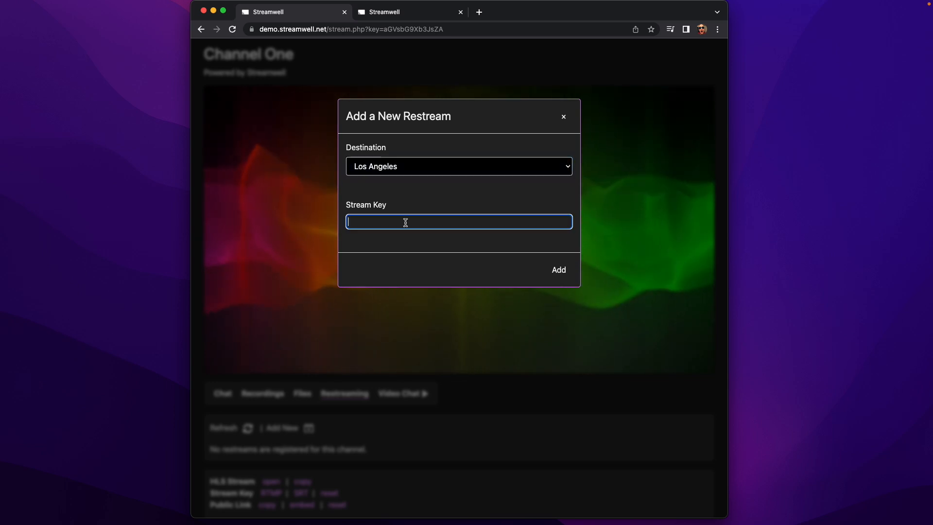
{"action": "left_click", "coordinate": [558, 269]}
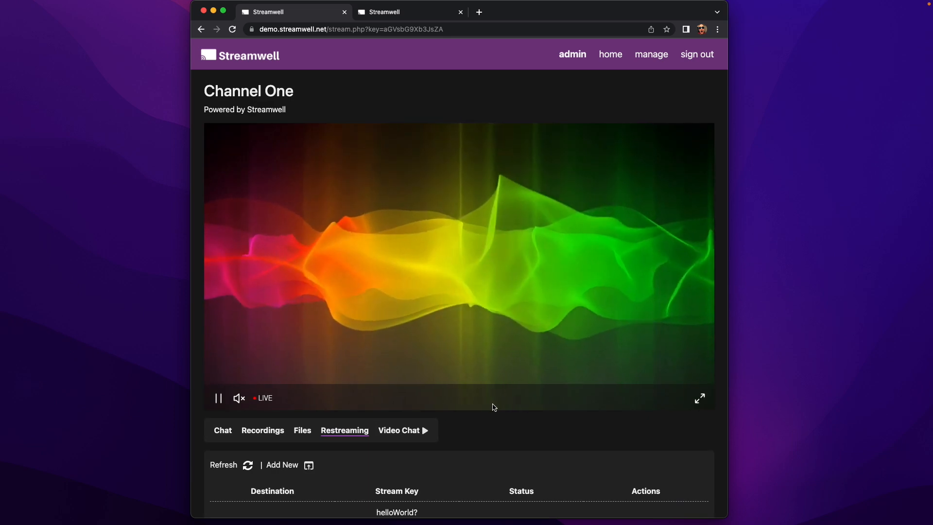
Start the Los Angeles restream and confirm, so its status shows Streaming.
{"action": "scroll", "coordinate": [494, 407], "scroll_direction": "down", "scroll_amount": 2}
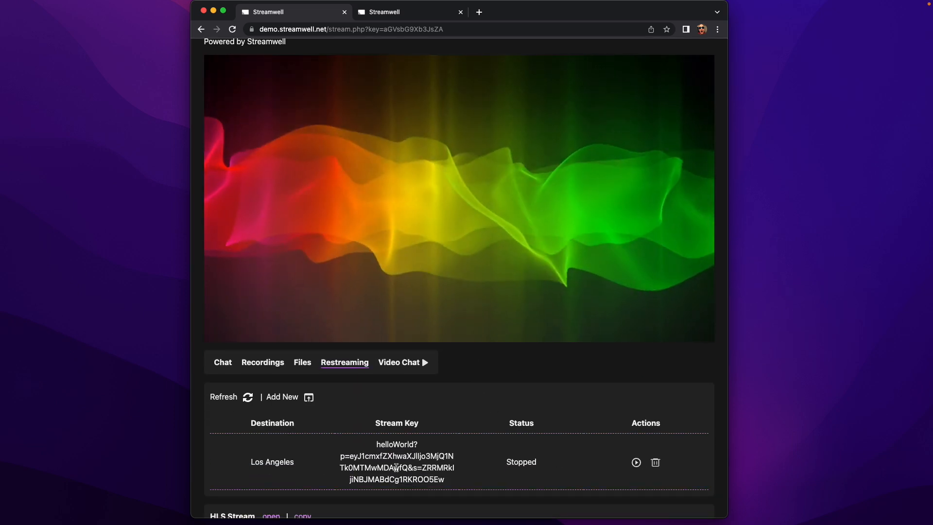
{"action": "scroll", "coordinate": [485, 466], "scroll_direction": "down", "scroll_amount": 1}
{"action": "left_click", "coordinate": [636, 457]}
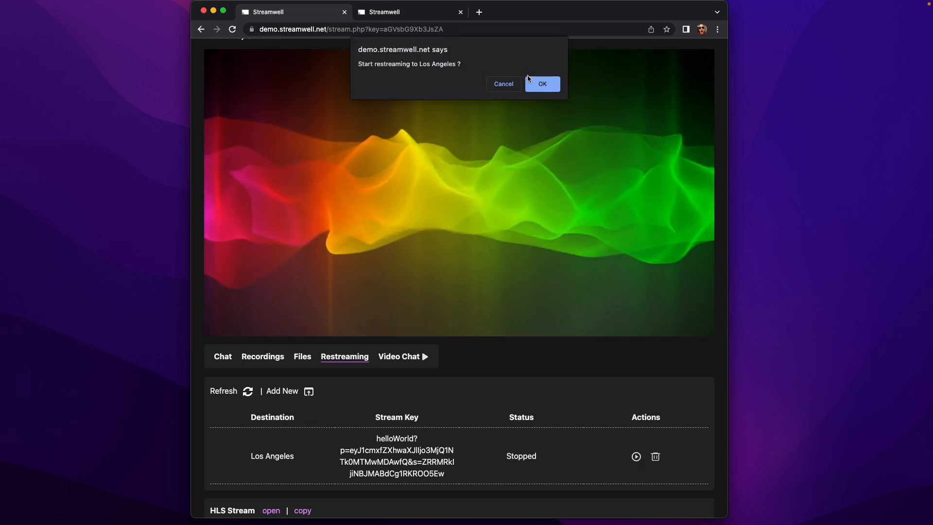
{"action": "left_click", "coordinate": [539, 84]}
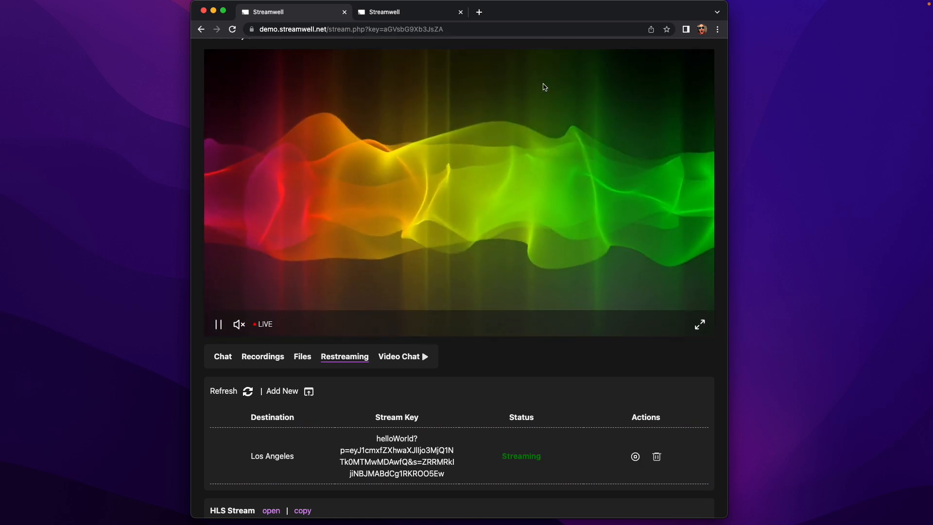
Split the Los Angeles page into its own window beside Channel One, then bring OBS forward.
{"action": "left_click", "coordinate": [398, 13]}
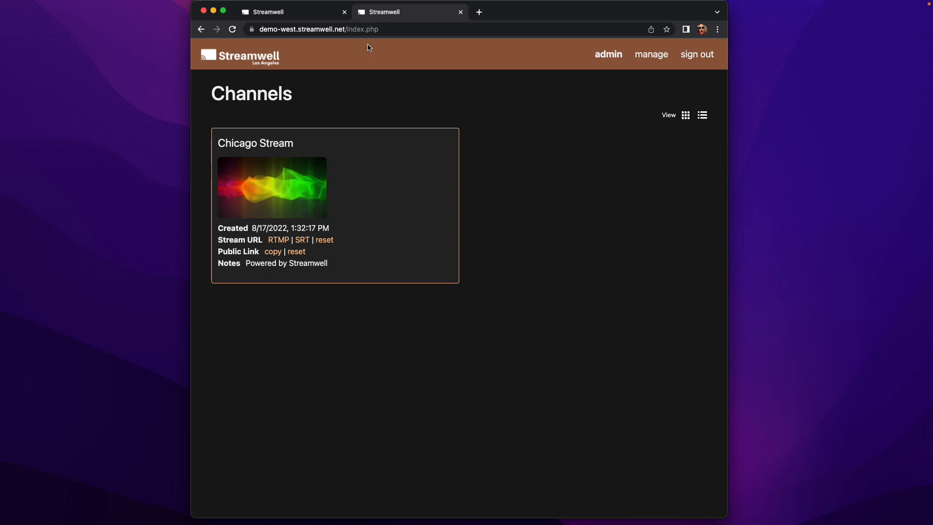
{"action": "left_click_drag", "start_coordinate": [388, 17], "coordinate": [547, 100]}
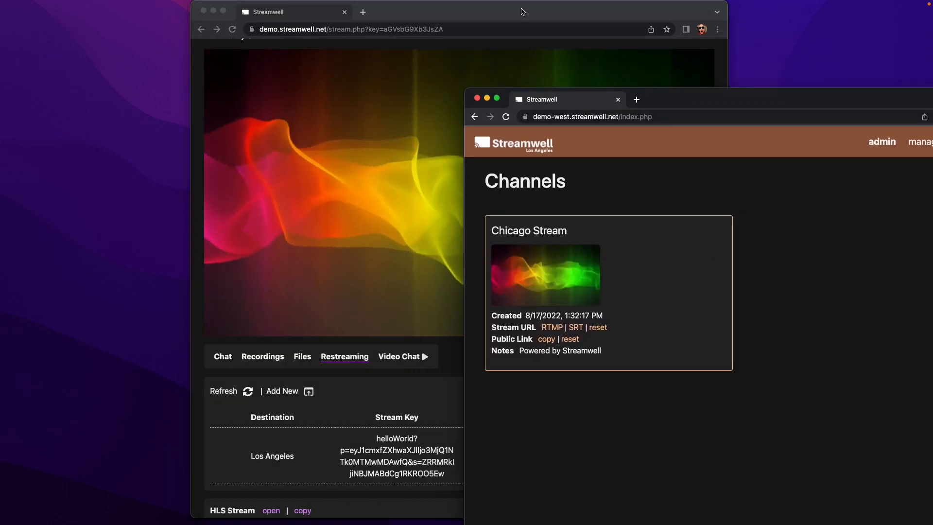
{"action": "left_click_drag", "start_coordinate": [522, 10], "coordinate": [326, 9]}
{"action": "left_click_drag", "start_coordinate": [326, 10], "coordinate": [332, 6]}
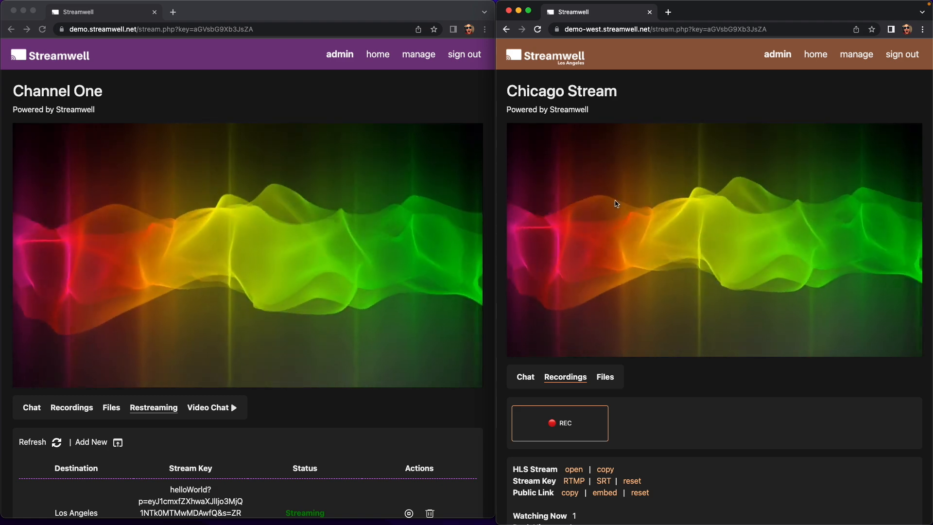
{"action": "mouse_move", "coordinate": [742, 289]}
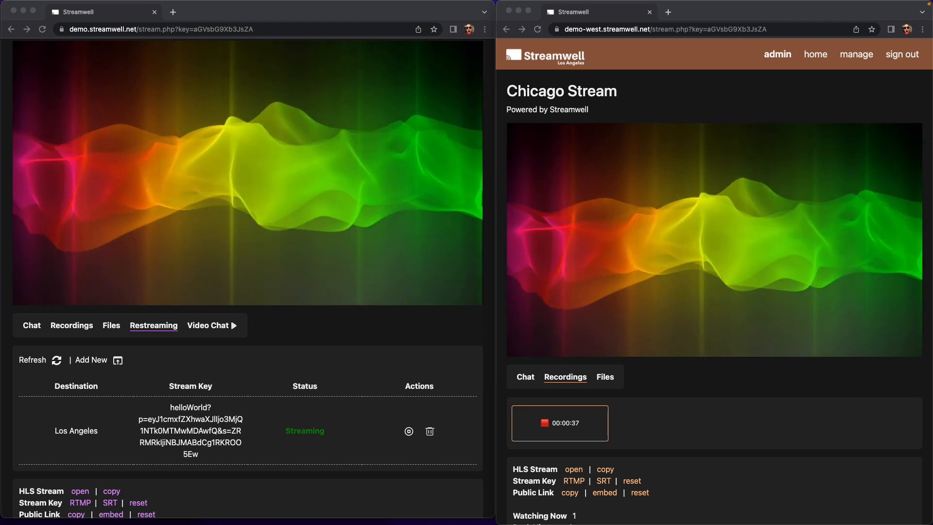
{"action": "left_click_drag", "start_coordinate": [1, 84], "coordinate": [0, 156]}
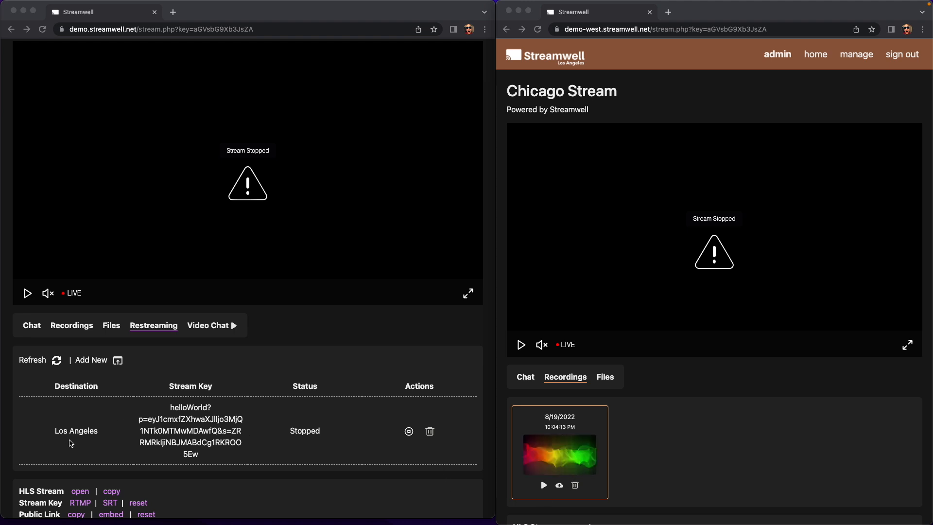
Start the broadcast and play the live stream in both the main and Chicago players.
{"action": "left_click", "coordinate": [335, 415]}
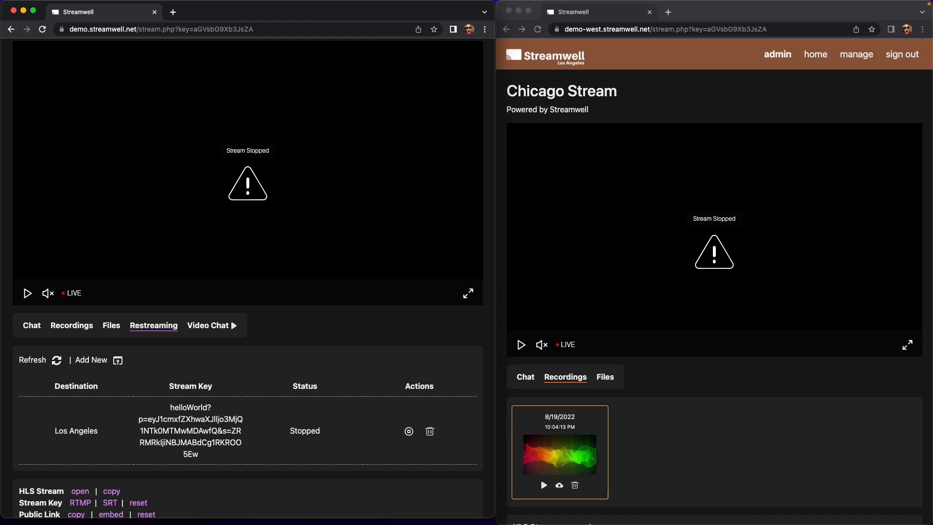
{"action": "key", "text": "super+Tab"}
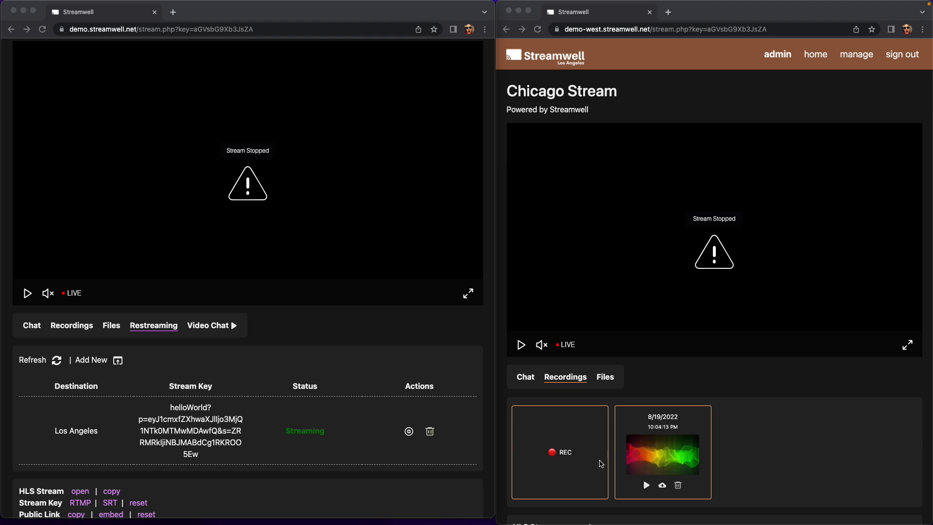
{"action": "left_click", "coordinate": [27, 293]}
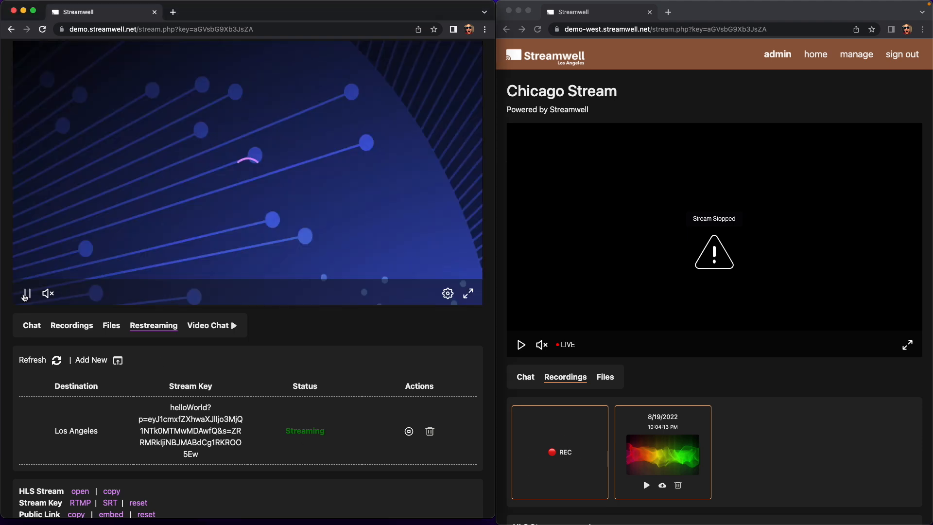
{"action": "left_click", "coordinate": [521, 345]}
{"action": "left_click", "coordinate": [521, 344]}
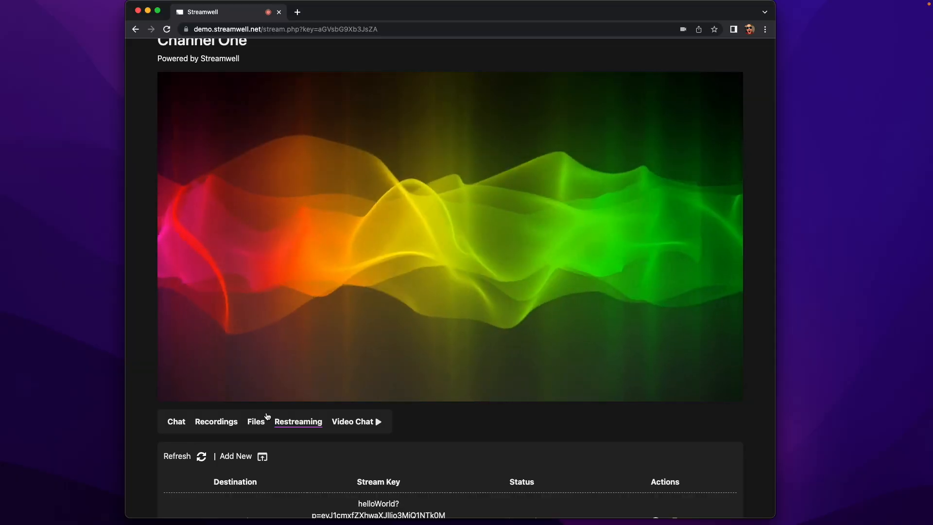
{"action": "scroll", "coordinate": [272, 419], "scroll_direction": "down", "scroll_amount": 1}
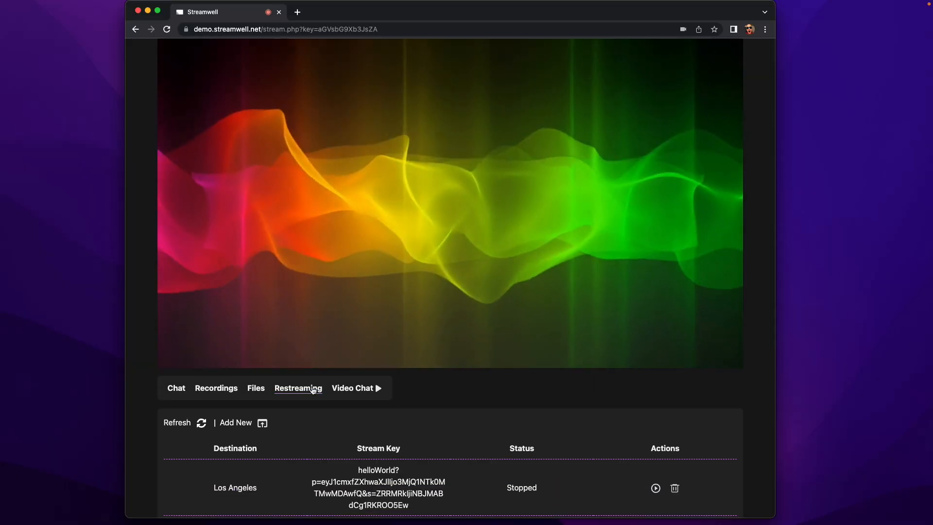
Collapse the Restreaming table and scroll to the info panel's viewer counts, live time and data totals.
{"action": "left_click", "coordinate": [305, 388]}
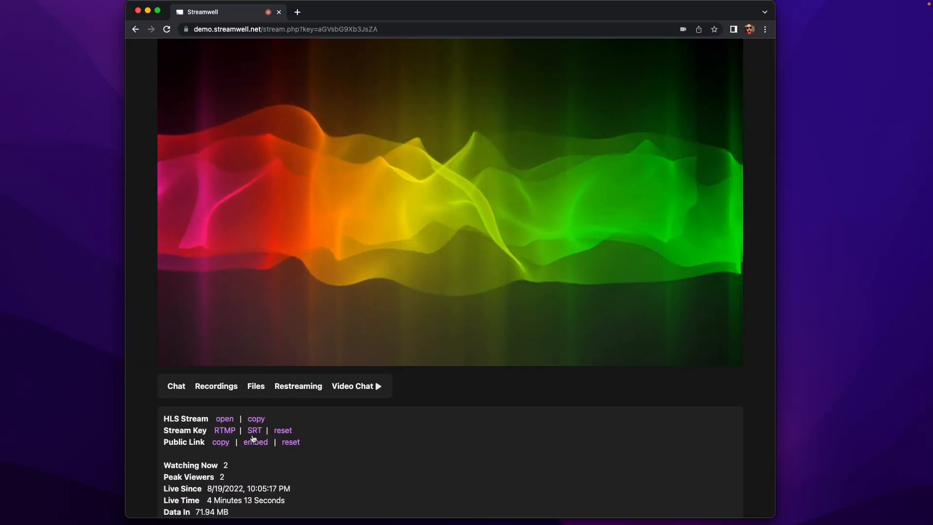
{"action": "scroll", "coordinate": [253, 437], "scroll_direction": "down", "scroll_amount": 1}
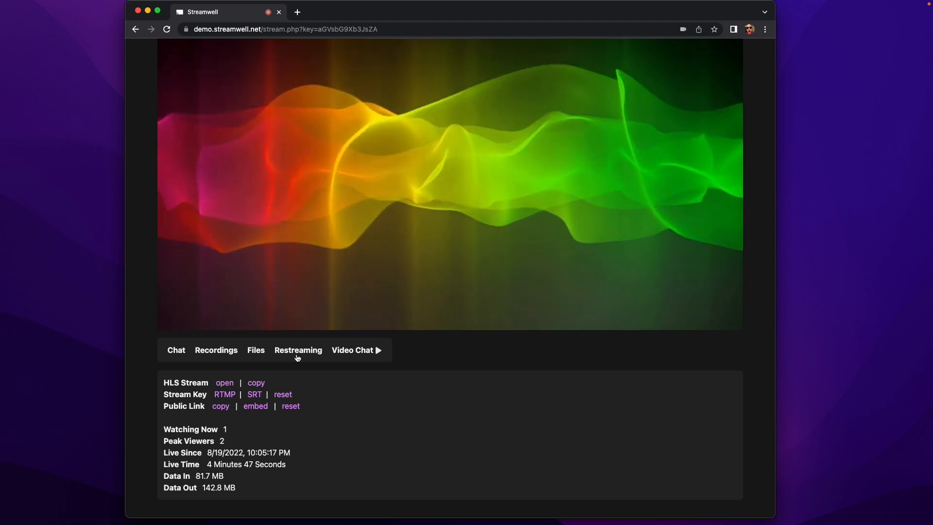
{"action": "scroll", "coordinate": [356, 454], "scroll_direction": "up", "scroll_amount": 2}
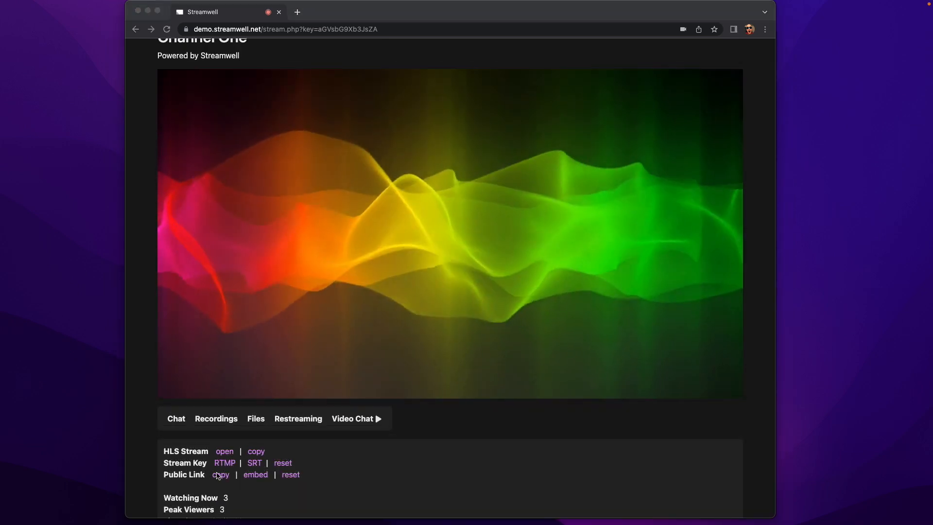
Copy the HLS Stream link, test it in a resized player window, then close that window.
{"action": "left_click", "coordinate": [257, 452]}
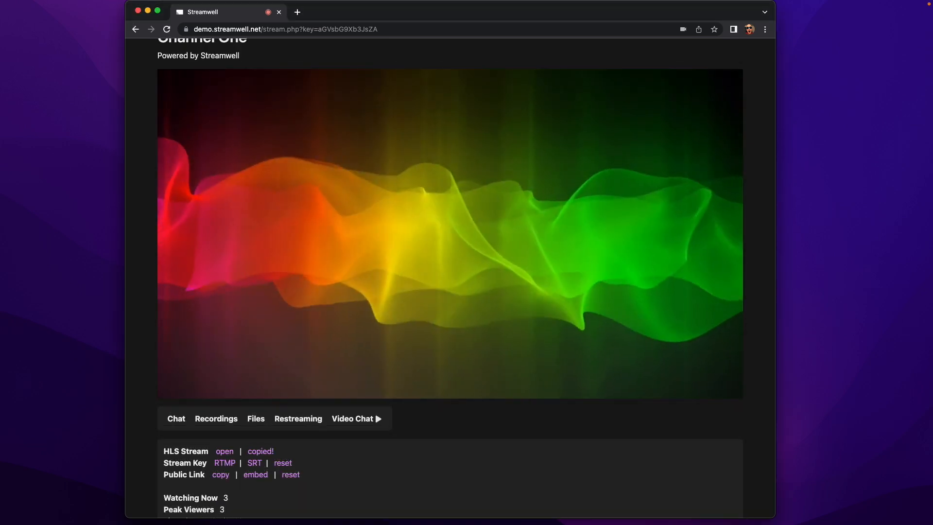
{"action": "left_click_drag", "start_coordinate": [0, 77], "coordinate": [540, 70]}
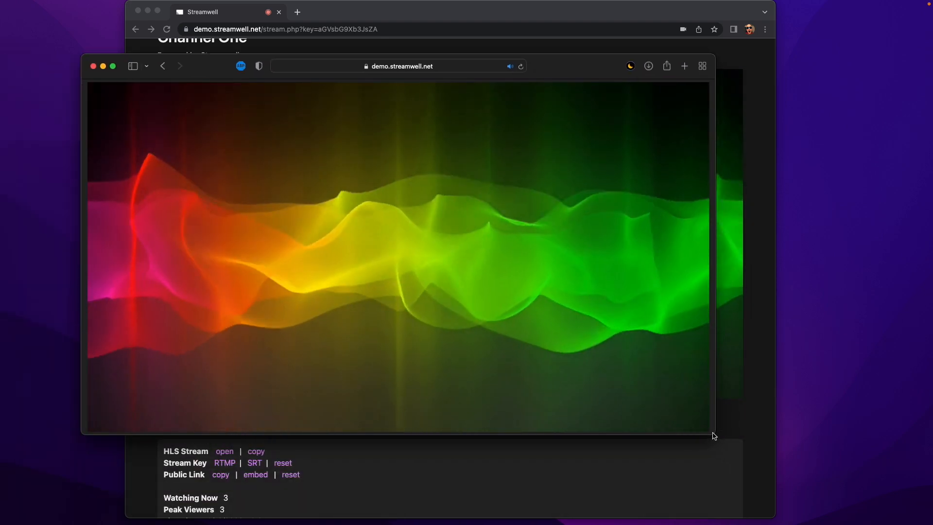
{"action": "left_click_drag", "start_coordinate": [714, 435], "coordinate": [419, 414]}
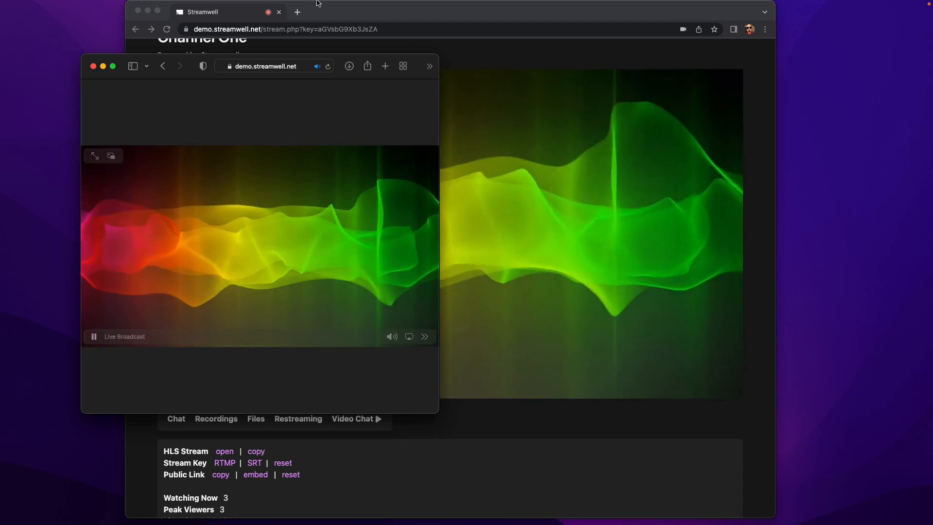
{"action": "left_click_drag", "start_coordinate": [390, 66], "coordinate": [854, 95]}
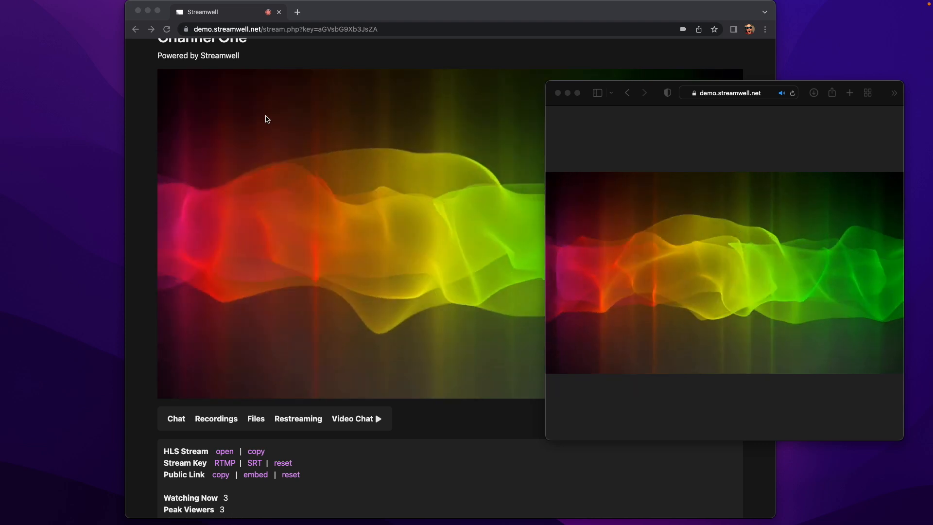
{"action": "left_click_drag", "start_coordinate": [618, 88], "coordinate": [343, 103]}
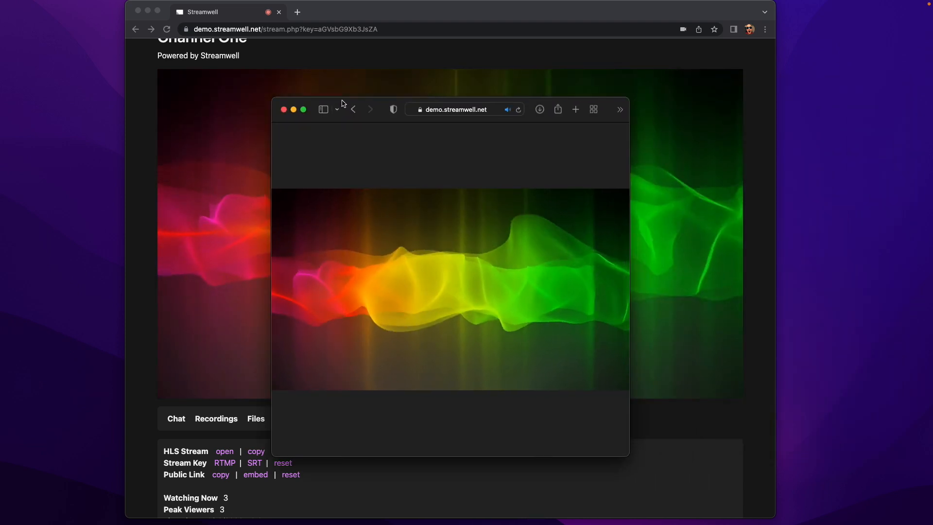
{"action": "left_click", "coordinate": [283, 110]}
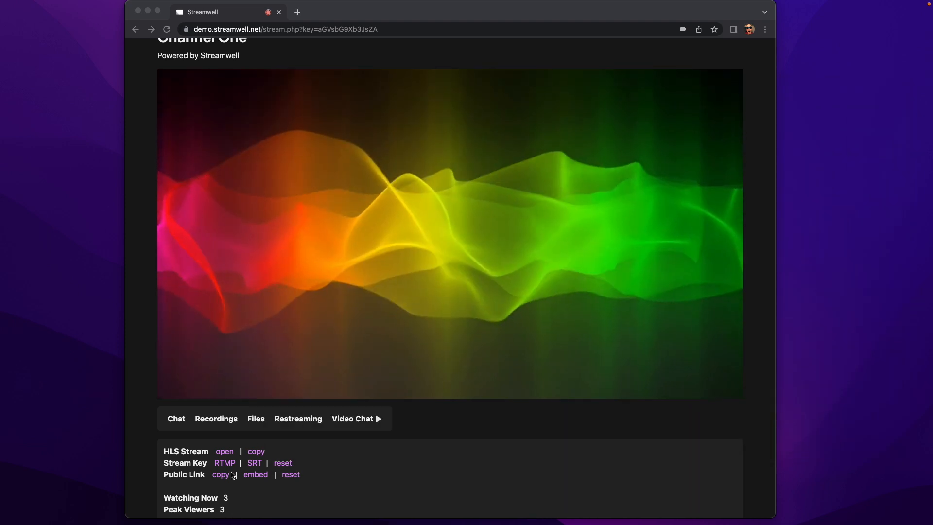
Shrink the public Channel One viewer window to the upper right, with the stream page on the left.
{"action": "left_click", "coordinate": [187, 487]}
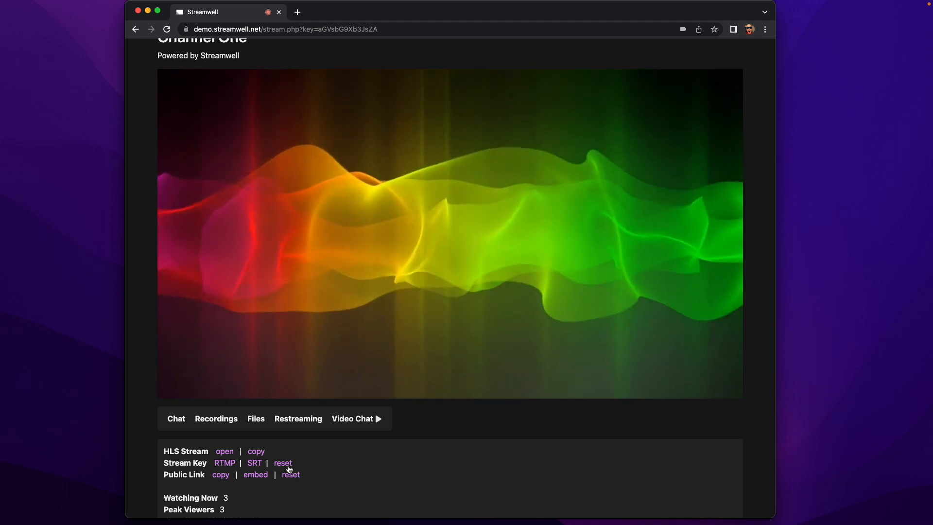
{"action": "scroll", "coordinate": [289, 468], "scroll_direction": "up", "scroll_amount": 2}
{"action": "scroll", "coordinate": [285, 362], "scroll_direction": "down", "scroll_amount": 2}
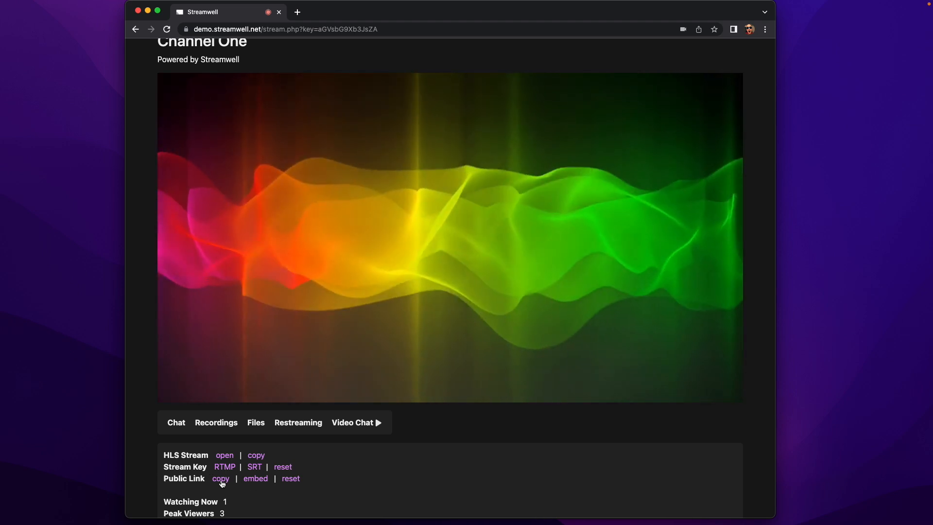
{"action": "scroll", "coordinate": [230, 426], "scroll_direction": "up", "scroll_amount": 2}
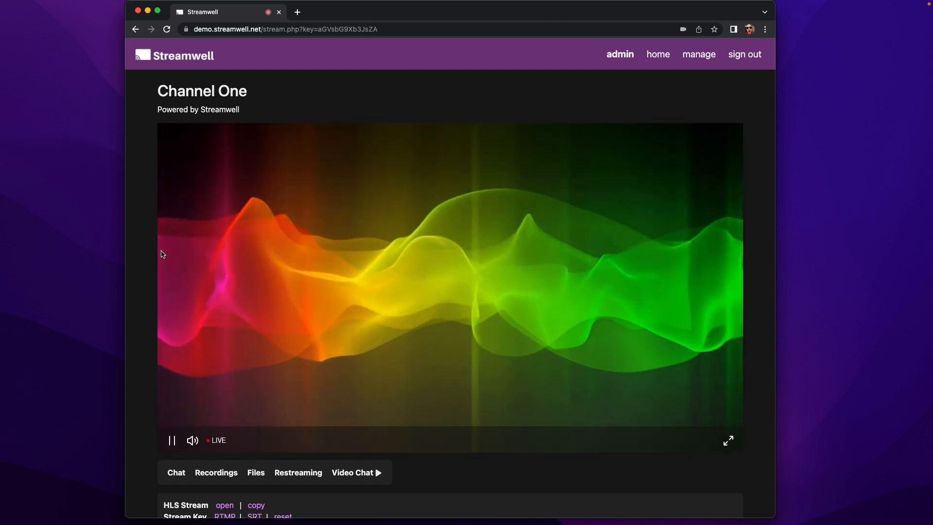
{"action": "scroll", "coordinate": [166, 269], "scroll_direction": "down", "scroll_amount": 1}
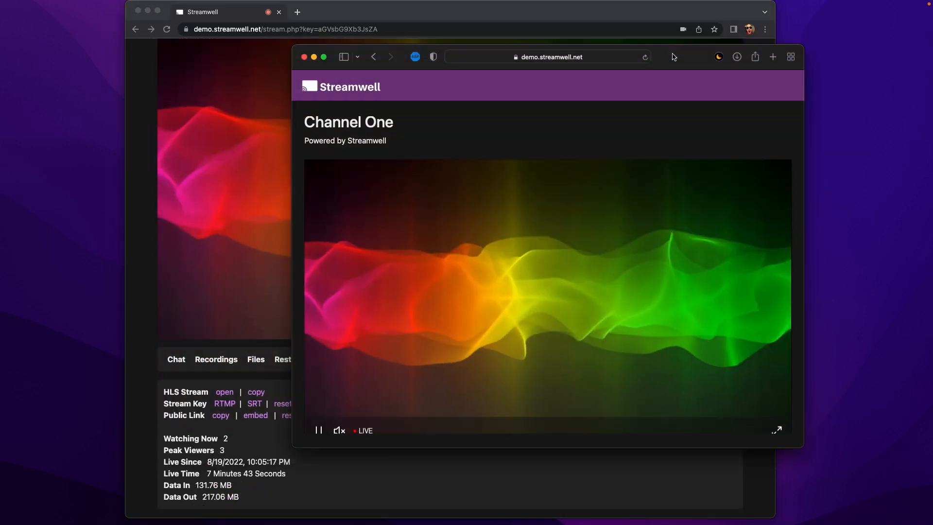
{"action": "left_click_drag", "start_coordinate": [670, 58], "coordinate": [719, 79]}
{"action": "mouse_move", "coordinate": [853, 470]}
{"action": "left_mouse_down"}
{"action": "mouse_move", "coordinate": [859, 417]}
{"action": "mouse_move", "coordinate": [728, 386]}
{"action": "mouse_move", "coordinate": [679, 336]}
{"action": "mouse_move", "coordinate": [859, 477]}
{"action": "left_mouse_up"}
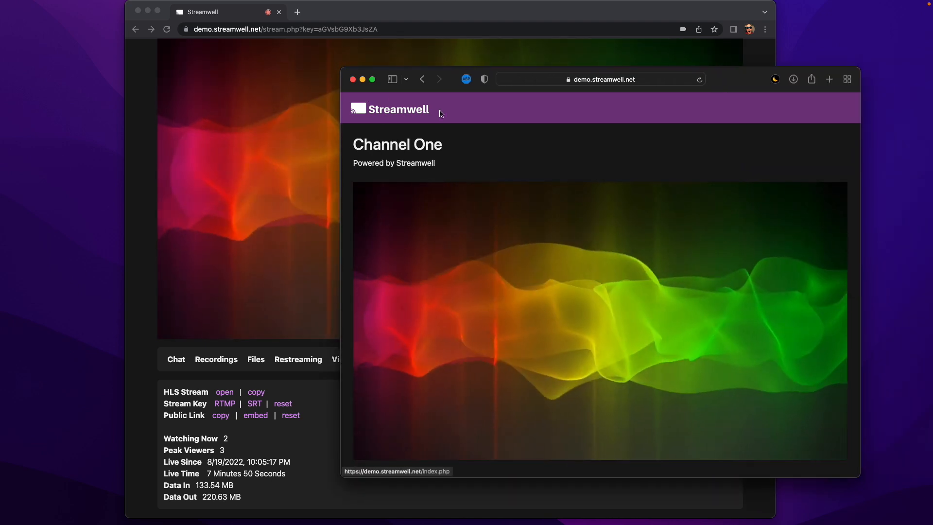
{"action": "left_click_drag", "start_coordinate": [725, 82], "coordinate": [752, 31]}
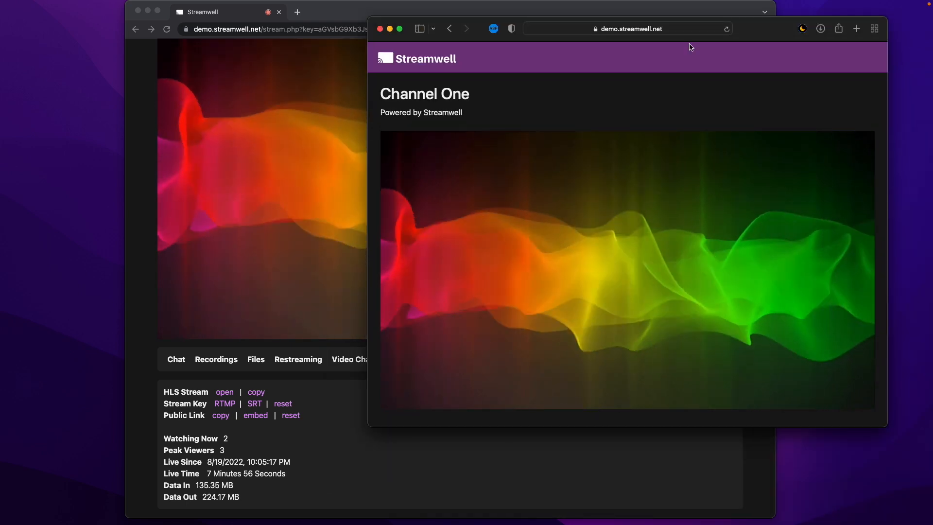
{"action": "left_click_drag", "start_coordinate": [448, 7], "coordinate": [335, 7]}
Reset Channel One's public link, confirm it, and copy the new public-link embed code.
{"action": "left_click", "coordinate": [179, 415]}
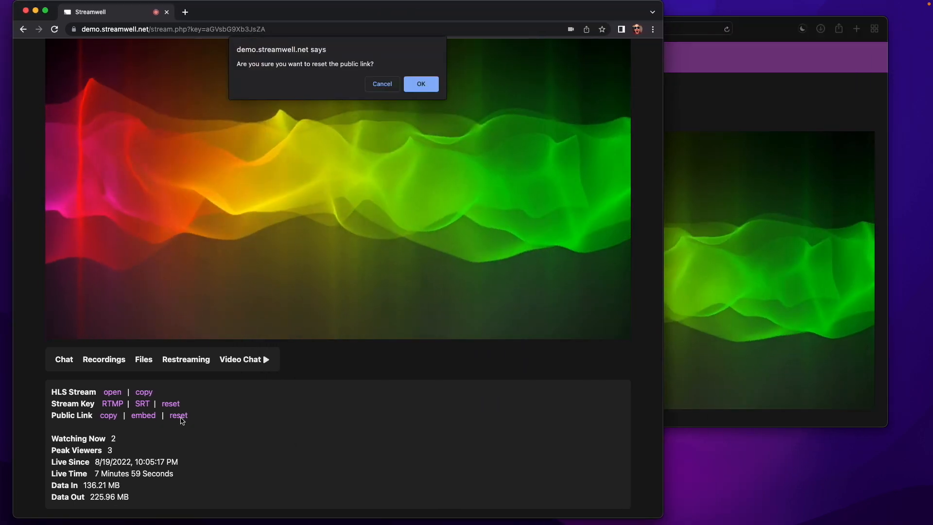
{"action": "left_click", "coordinate": [420, 85]}
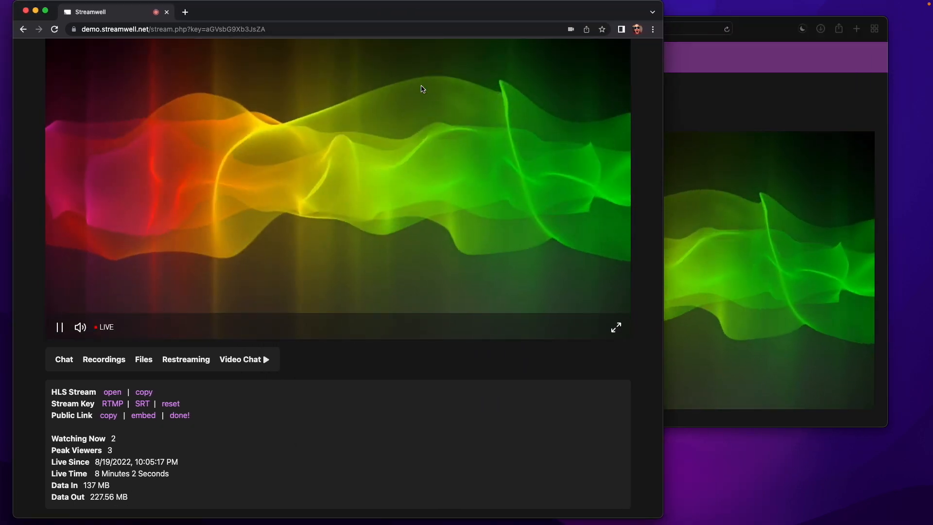
{"action": "mouse_move", "coordinate": [759, 29]}
{"action": "left_mouse_down"}
{"action": "mouse_move", "coordinate": [785, 38]}
{"action": "mouse_move", "coordinate": [777, 28]}
{"action": "left_mouse_up"}
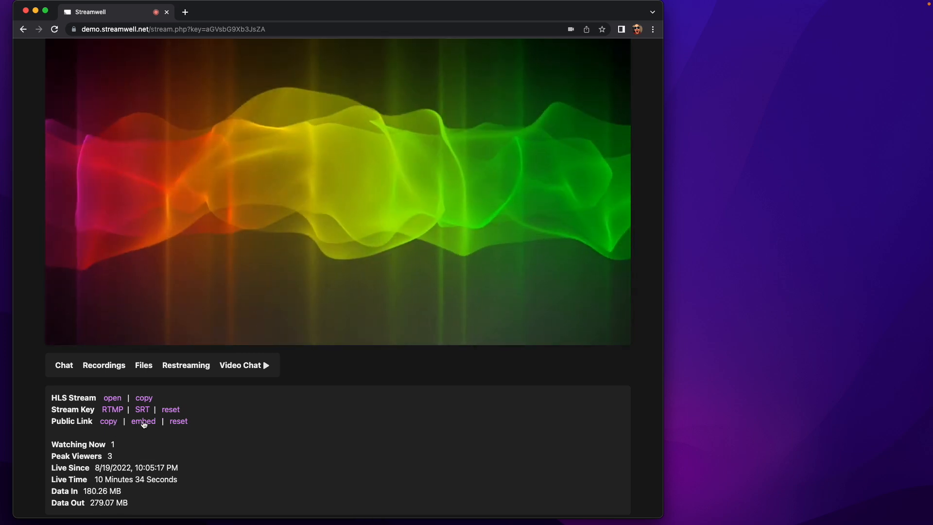
{"action": "left_click", "coordinate": [144, 423]}
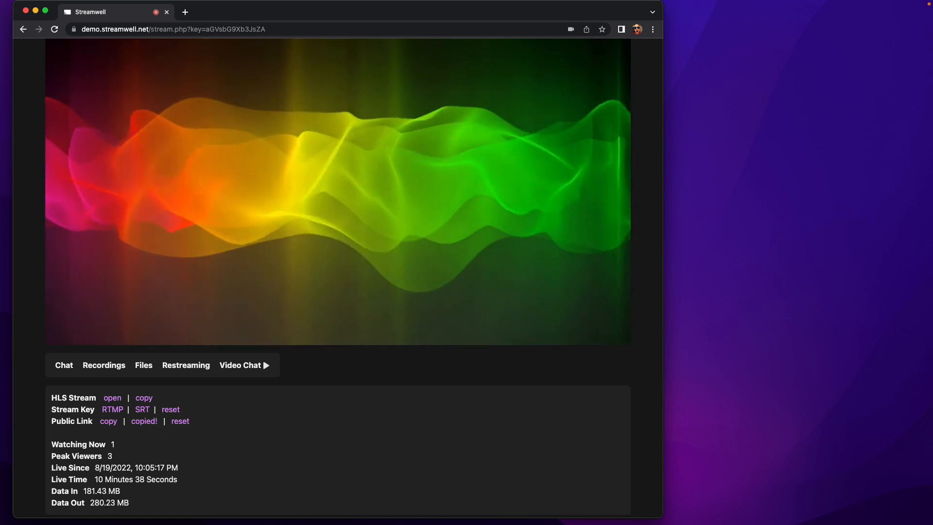
{"action": "key", "text": "super+Tab"}
Paste the Streamwell embed iframe into index.html's post div and save the file.
{"action": "left_click_drag", "start_coordinate": [1, 9], "coordinate": [481, 10]}
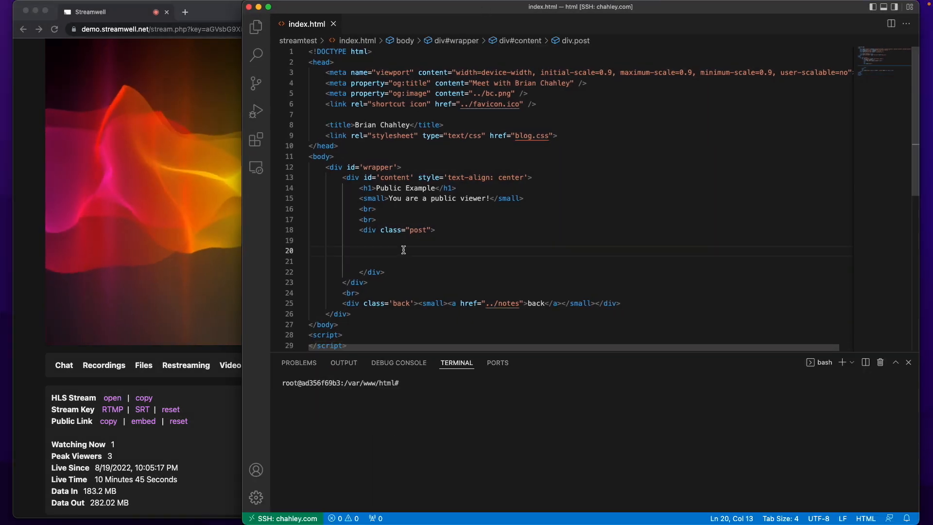
{"action": "type", "text": "<iframe src=\"https://demo.streamwell.net/embed.php?publickey=MjkxYWRmY2ZhOWNhZg\" style=border:0px #ffffff none; name=\"streamwell-embed\" scrolling=\"no\" frameborder=\"0\" marginheight=\"0px\" marginwidth=\"0px\" height=\"360px\" width=\"640px\" allowfullscreen=\"\"> </iframe>"}
{"action": "scroll", "coordinate": [484, 240], "scroll_direction": "down", "scroll_amount": 4}
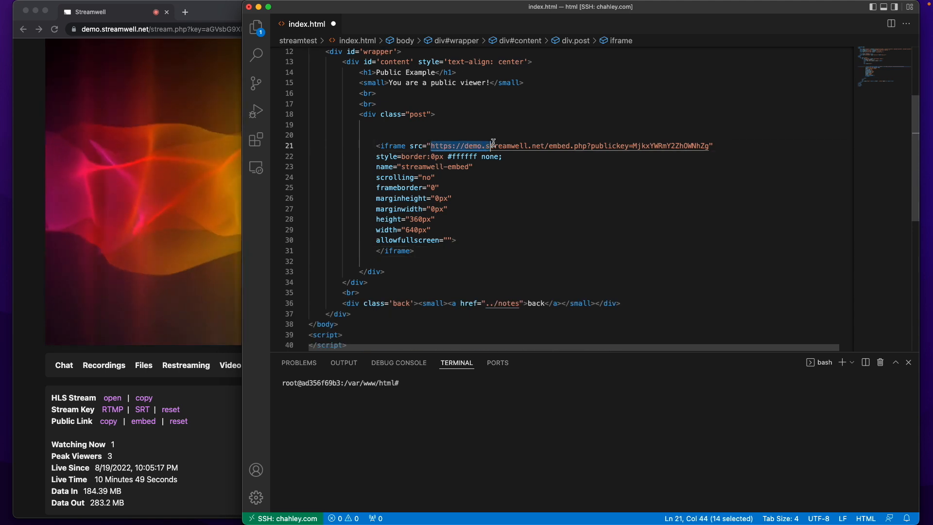
{"action": "left_click_drag", "start_coordinate": [651, 144], "coordinate": [710, 146]}
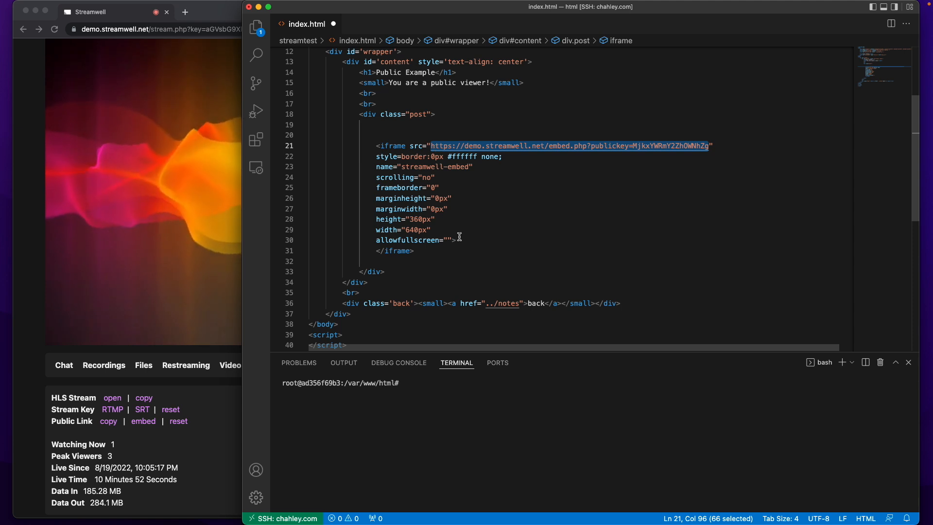
{"action": "left_click", "coordinate": [426, 260]}
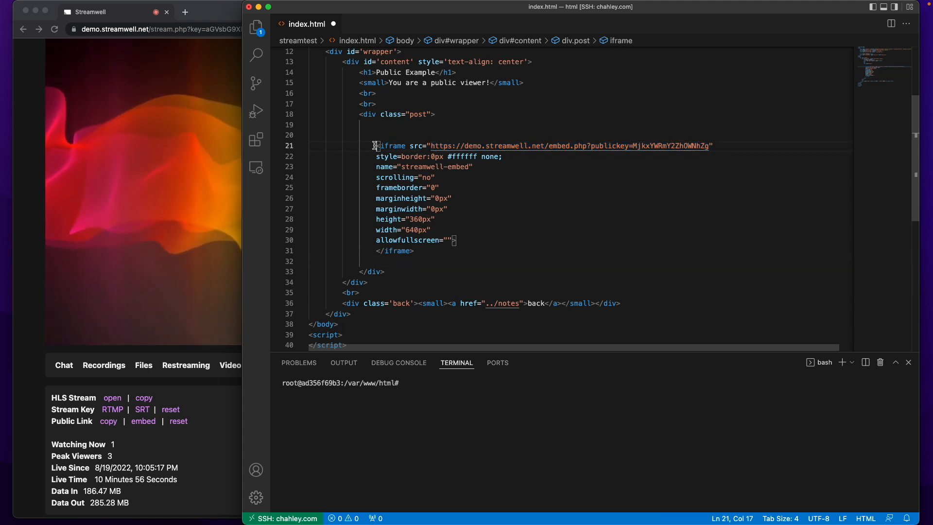
{"action": "key", "text": "super+s"}
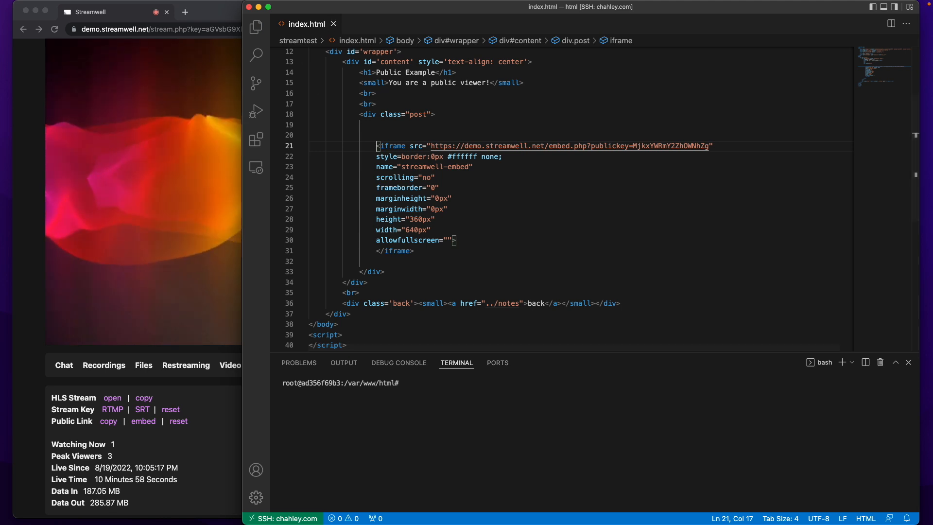
{"action": "left_click_drag", "start_coordinate": [1, 277], "coordinate": [739, 79]}
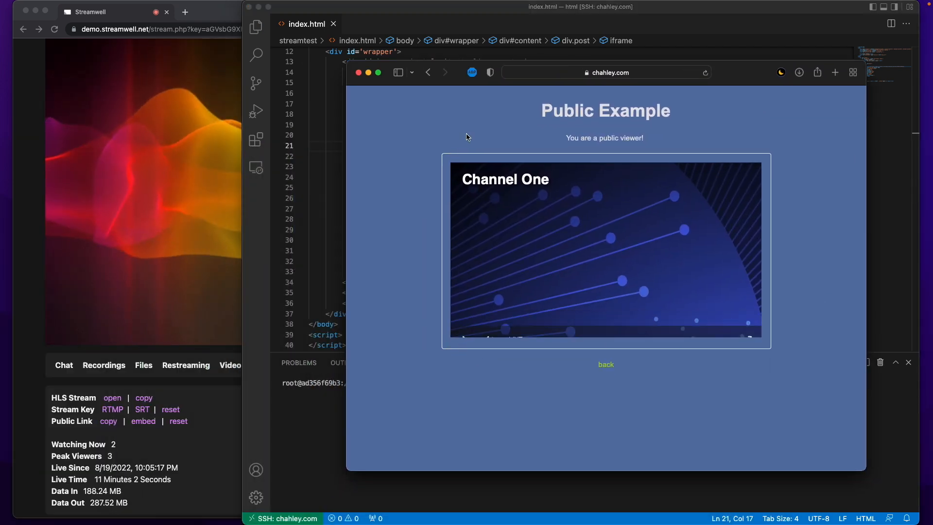
Play the embedded Channel One stream on the Public Example page, then close the code editor.
{"action": "mouse_move", "coordinate": [601, 200]}
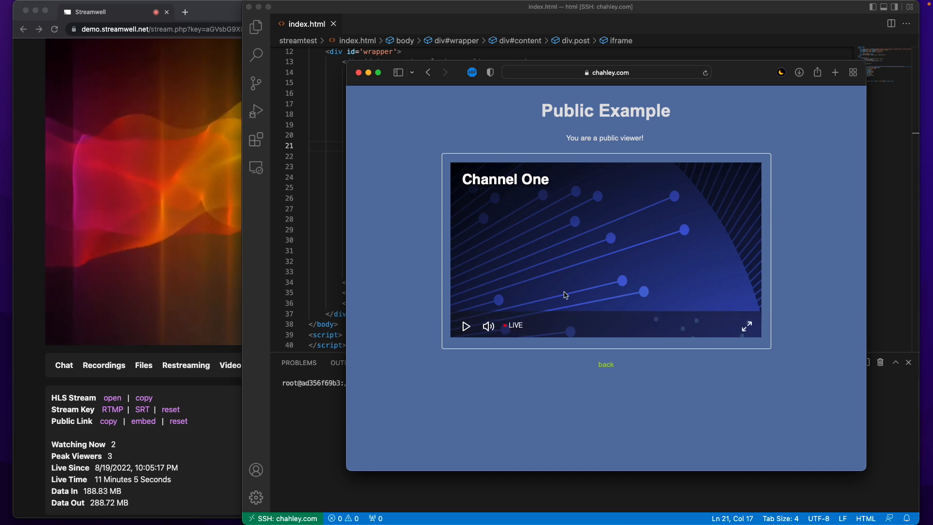
{"action": "left_click", "coordinate": [465, 326]}
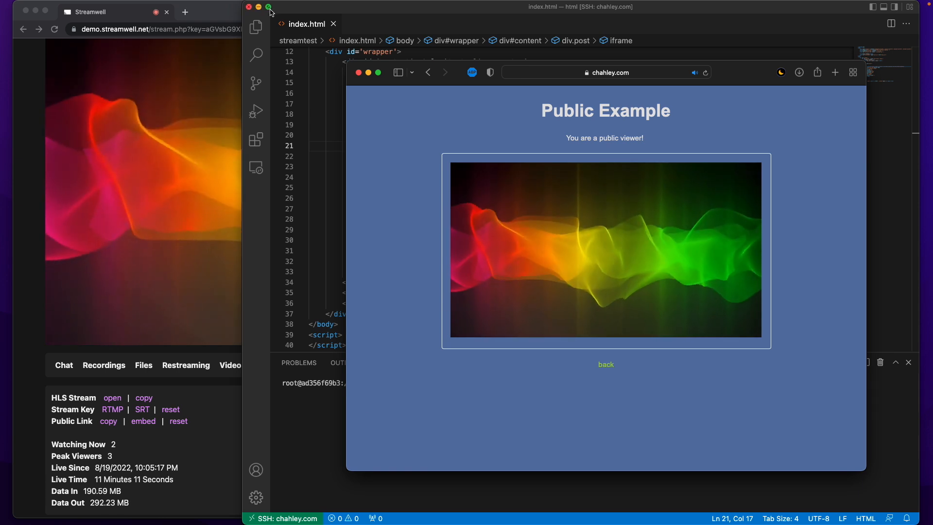
{"action": "left_click", "coordinate": [249, 8]}
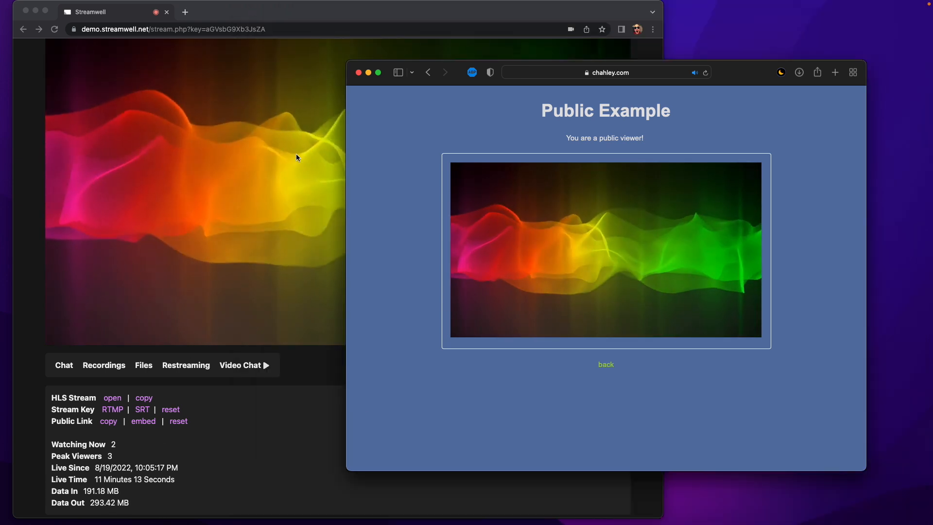
{"action": "left_click_drag", "start_coordinate": [464, 74], "coordinate": [544, 58]}
{"action": "left_click", "coordinate": [214, 411]}
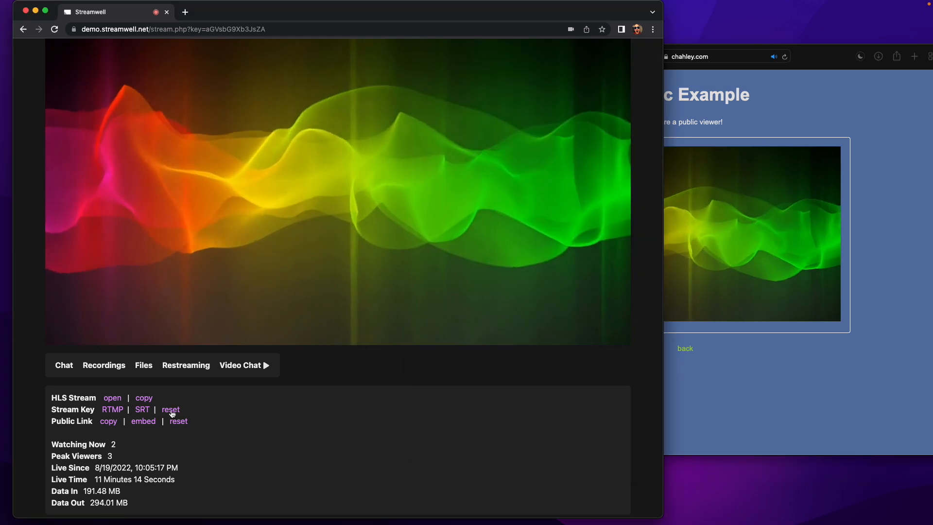
Reset the public link again, confirm the embed shows Stream Ended, and close that viewer window.
{"action": "left_click", "coordinate": [179, 421]}
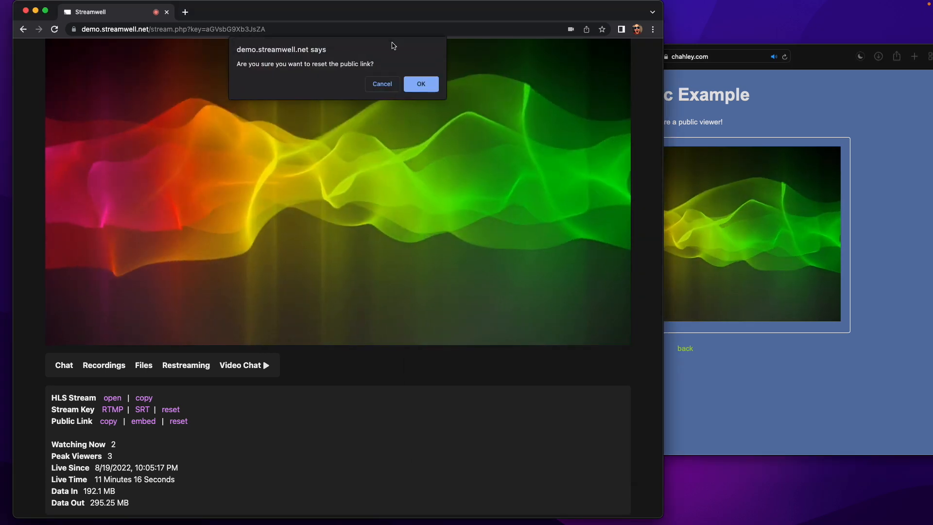
{"action": "left_click", "coordinate": [420, 83]}
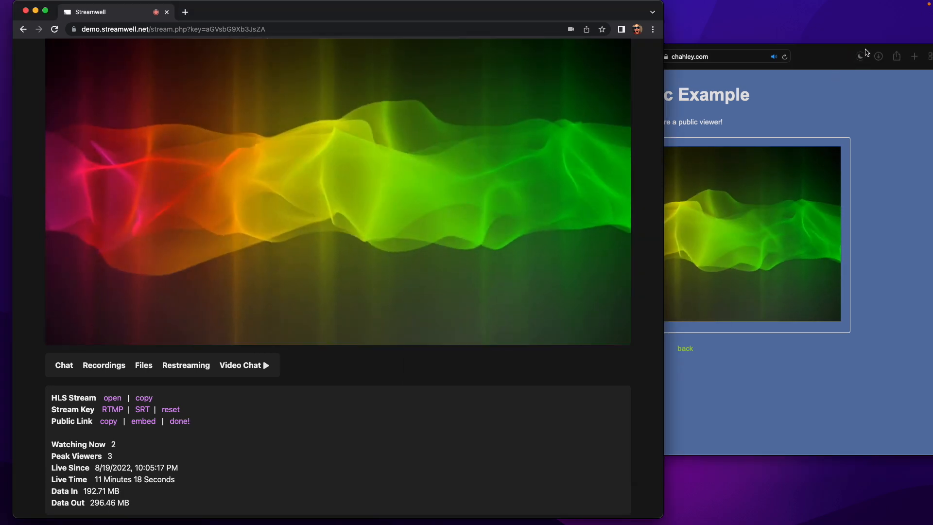
{"action": "left_click_drag", "start_coordinate": [832, 59], "coordinate": [809, 28]}
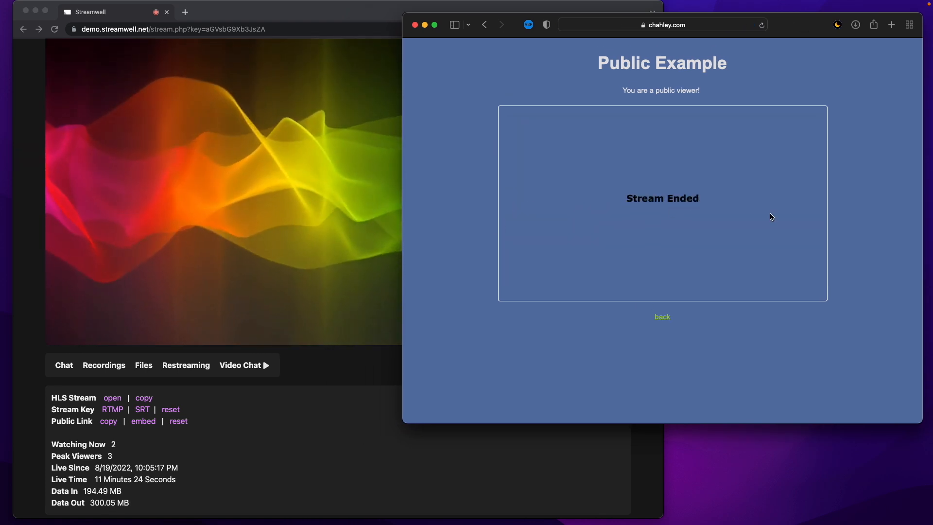
{"action": "left_click", "coordinate": [343, 470]}
{"action": "scroll", "coordinate": [343, 471], "scroll_direction": "up", "scroll_amount": 3}
{"action": "left_click", "coordinate": [860, 303]}
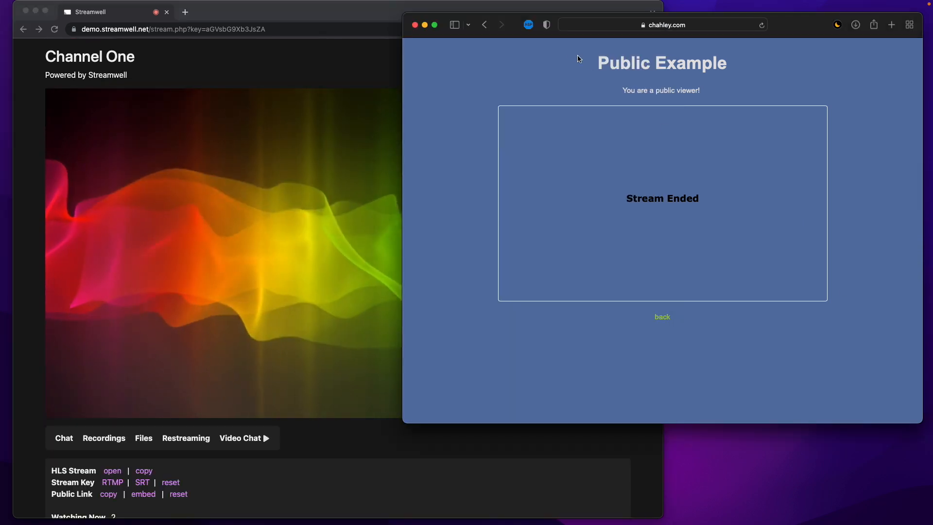
{"action": "left_click", "coordinate": [415, 25]}
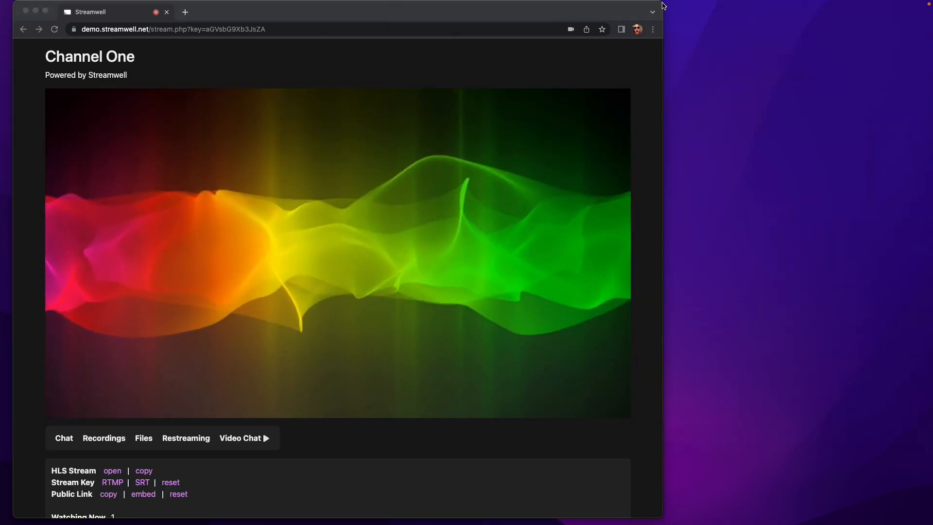
Narrow and centre the browser window, then return to the all-channels overview.
{"action": "left_click_drag", "start_coordinate": [662, 10], "coordinate": [538, 10]}
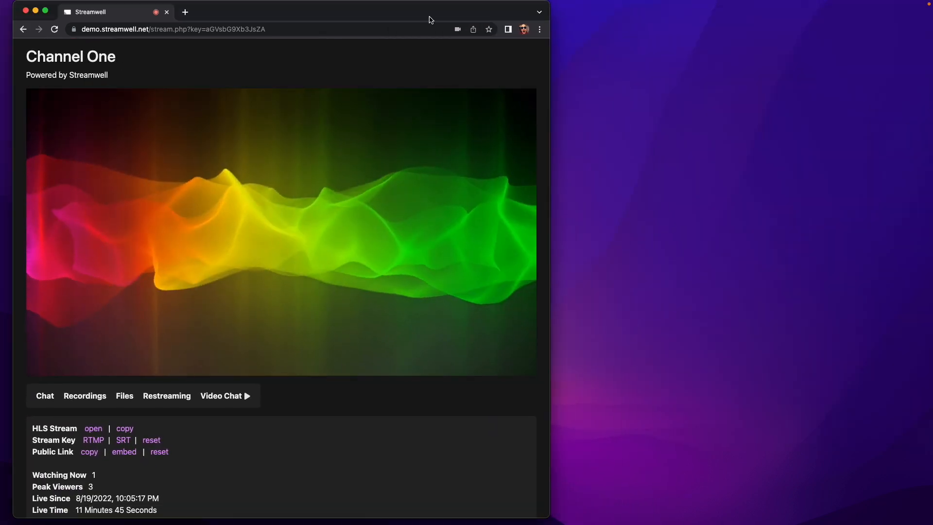
{"action": "left_click_drag", "start_coordinate": [432, 9], "coordinate": [589, 7]}
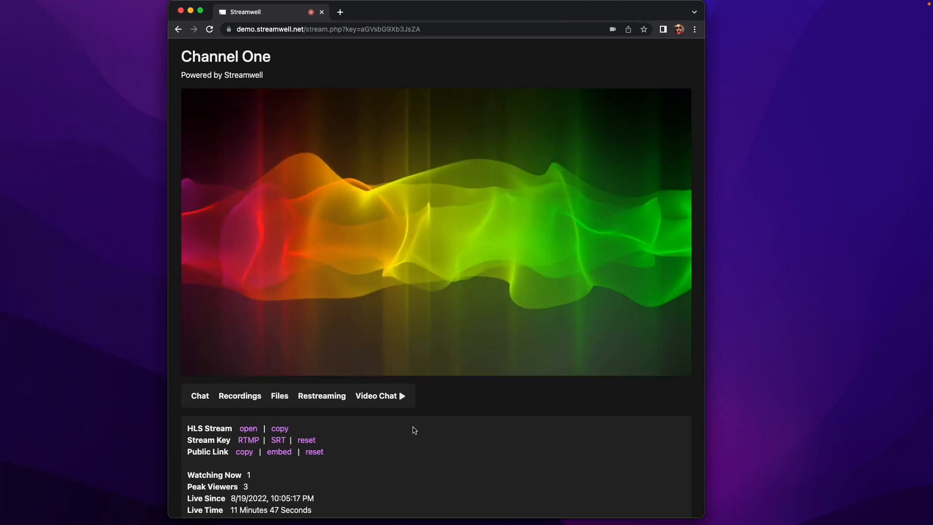
{"action": "scroll", "coordinate": [413, 431], "scroll_direction": "down", "scroll_amount": 3}
{"action": "scroll", "coordinate": [414, 430], "scroll_direction": "up", "scroll_amount": 5}
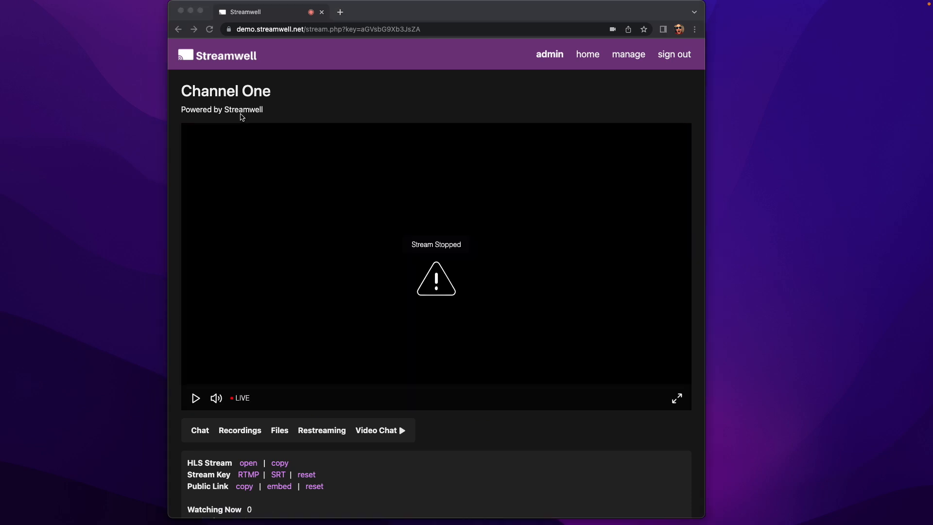
{"action": "left_click", "coordinate": [588, 55]}
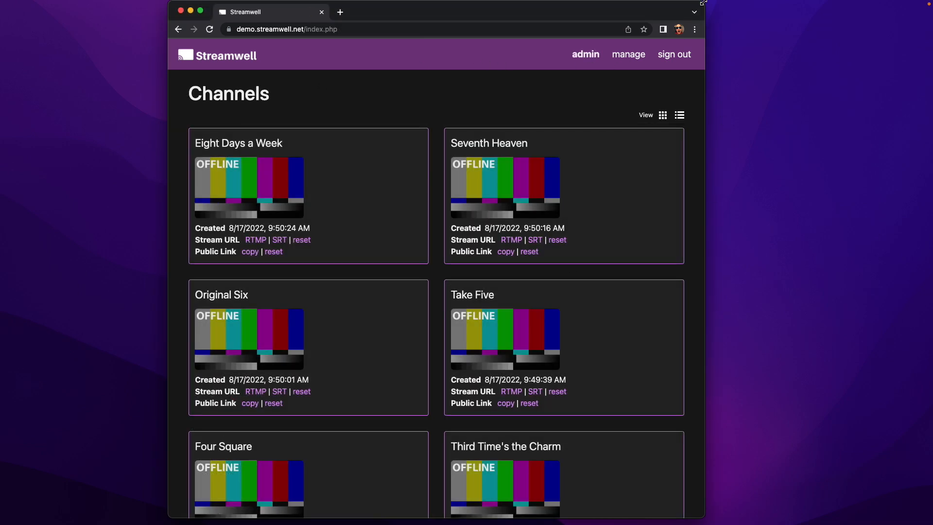
Widen the browser to full screen so channels show four per row, then go to Administration.
{"action": "left_click_drag", "start_coordinate": [705, 4], "coordinate": [915, 3]}
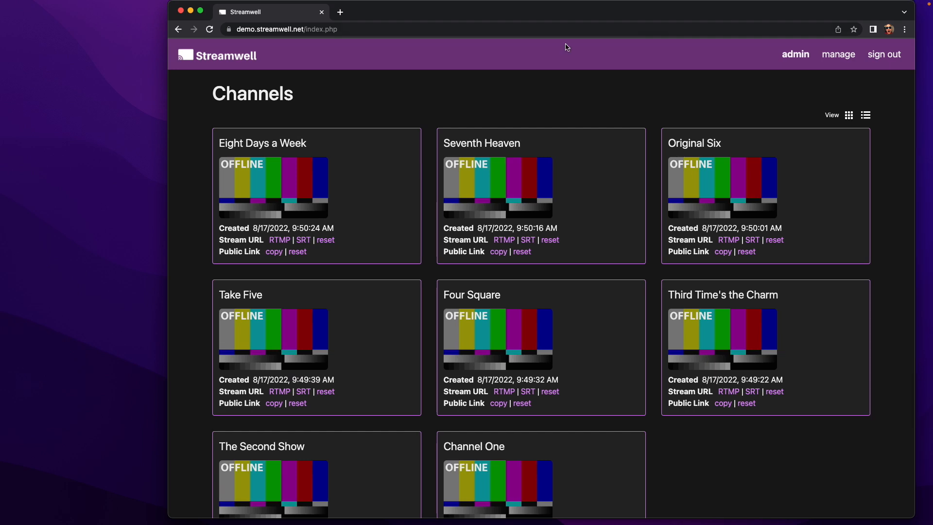
{"action": "left_click_drag", "start_coordinate": [168, 7], "coordinate": [0, 7]}
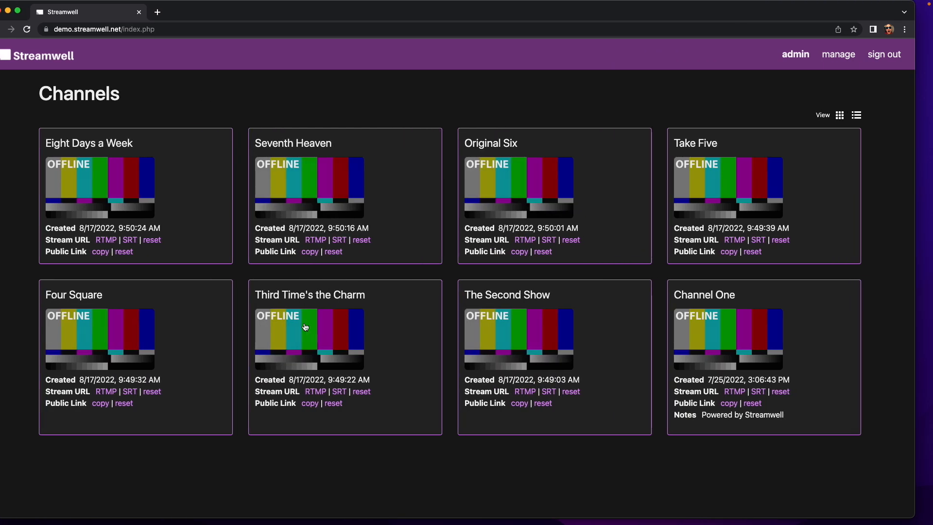
{"action": "left_click_drag", "start_coordinate": [210, 12], "coordinate": [222, 8]}
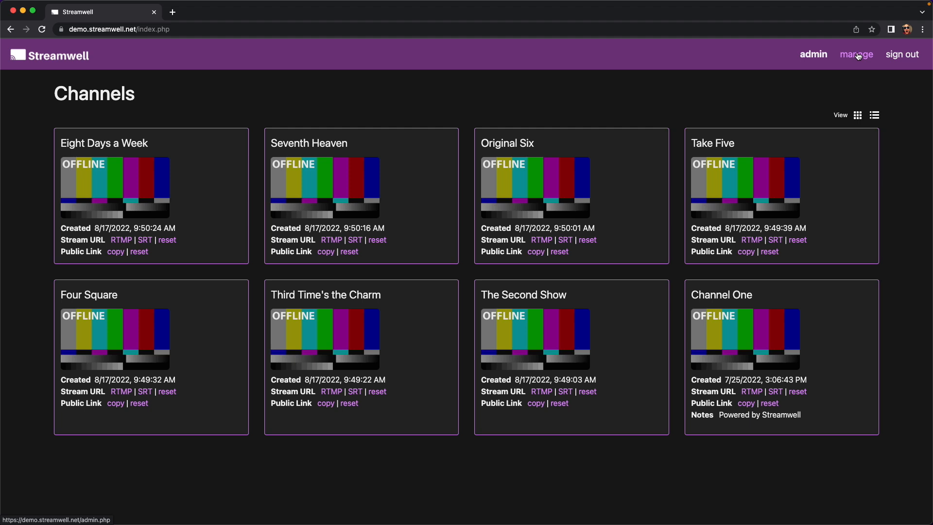
{"action": "left_click", "coordinate": [858, 56]}
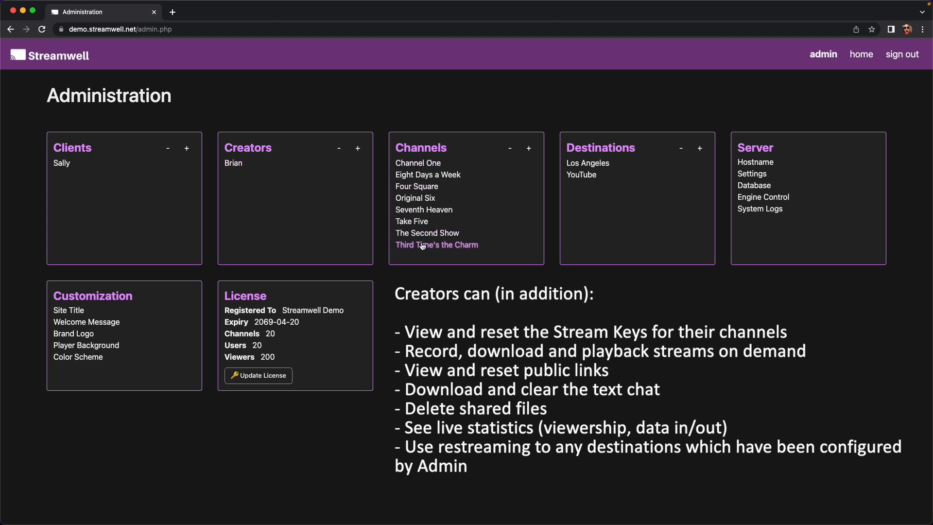
Remove the existing client's access to Channel One and submit the change.
{"action": "left_click", "coordinate": [428, 167]}
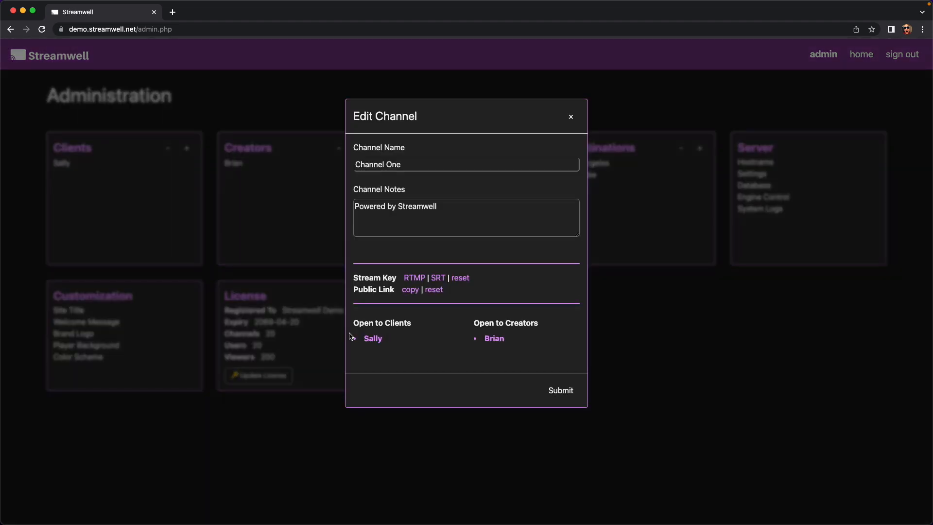
{"action": "left_click", "coordinate": [368, 340]}
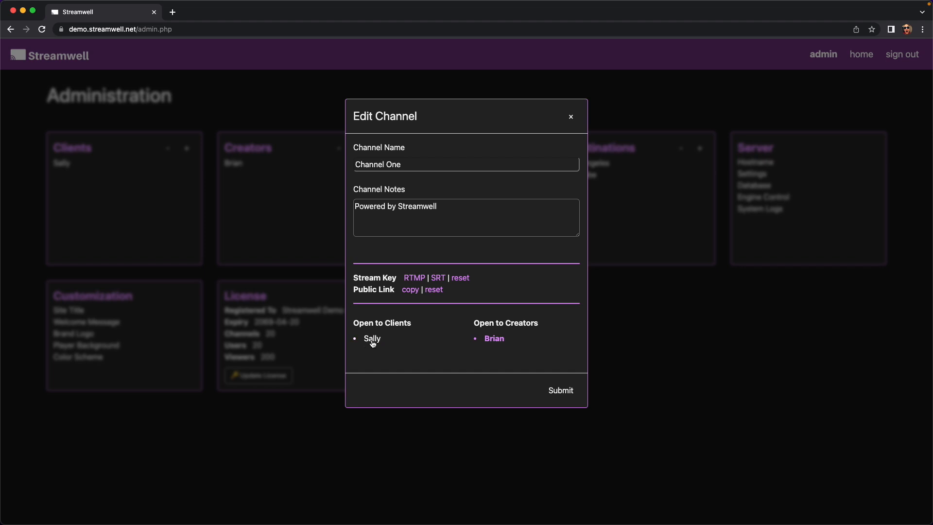
{"action": "left_click", "coordinate": [566, 393]}
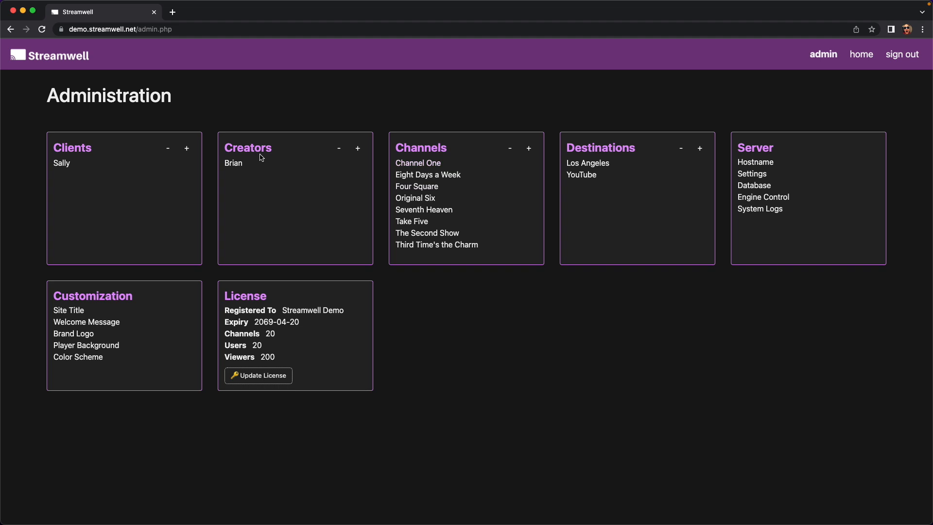
Create a second client account with its username and password.
{"action": "left_click", "coordinate": [188, 149]}
{"action": "left_click", "coordinate": [403, 165]}
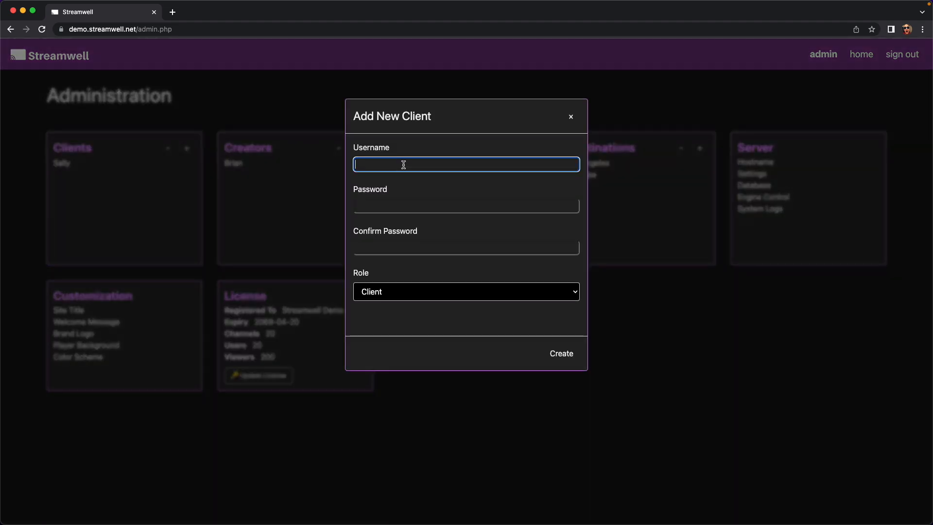
{"action": "type", "text": "Walter"}
{"action": "key", "text": "Tab"}
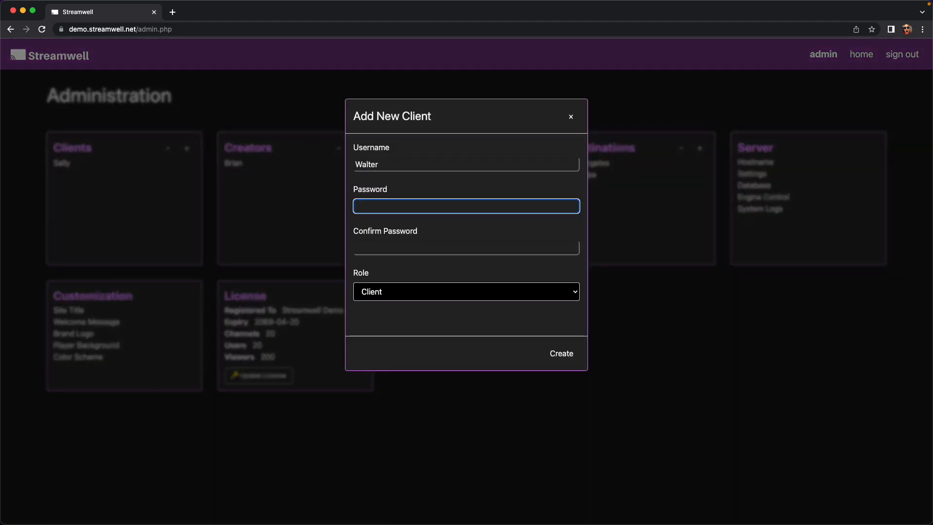
{"action": "key", "text": "Tab"}
{"action": "type", "text": "•••••"}
{"action": "key", "text": "Return"}
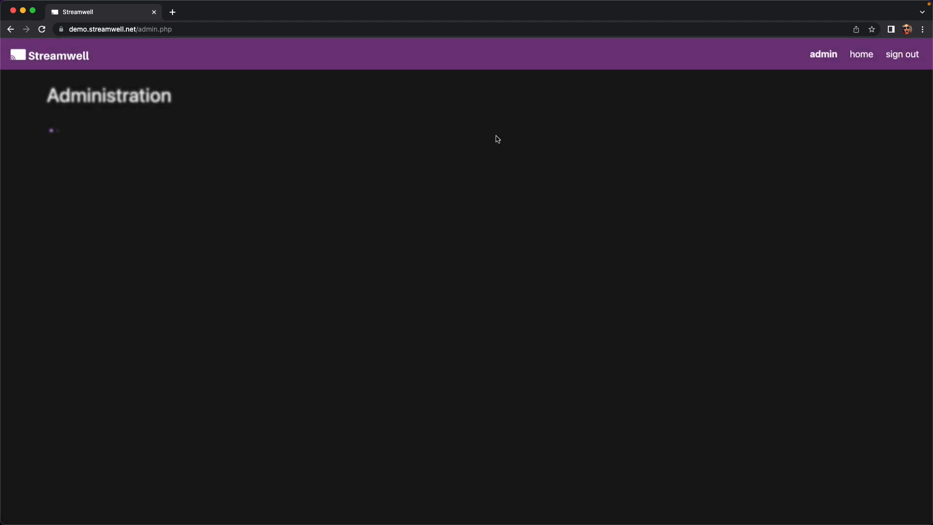
Open Seventh Heaven to the new client account and submit.
{"action": "left_click", "coordinate": [447, 209]}
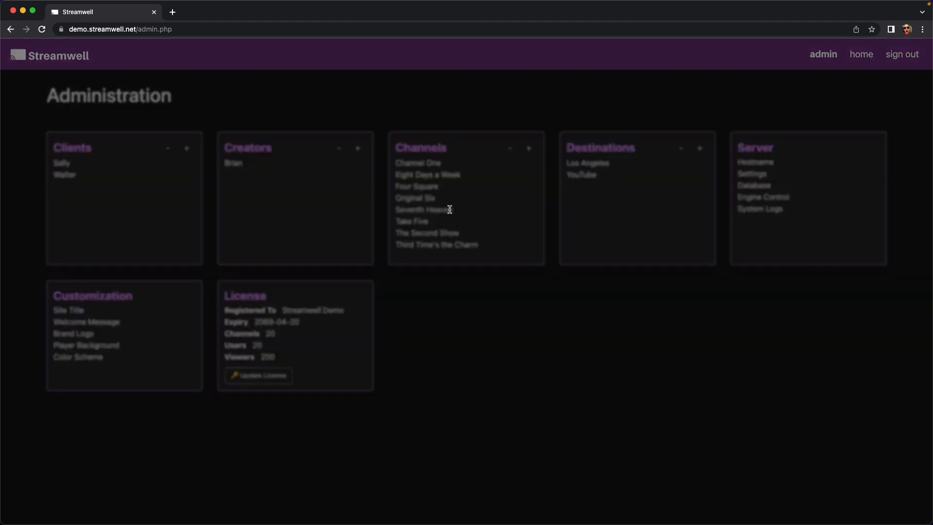
{"action": "left_click", "coordinate": [380, 351]}
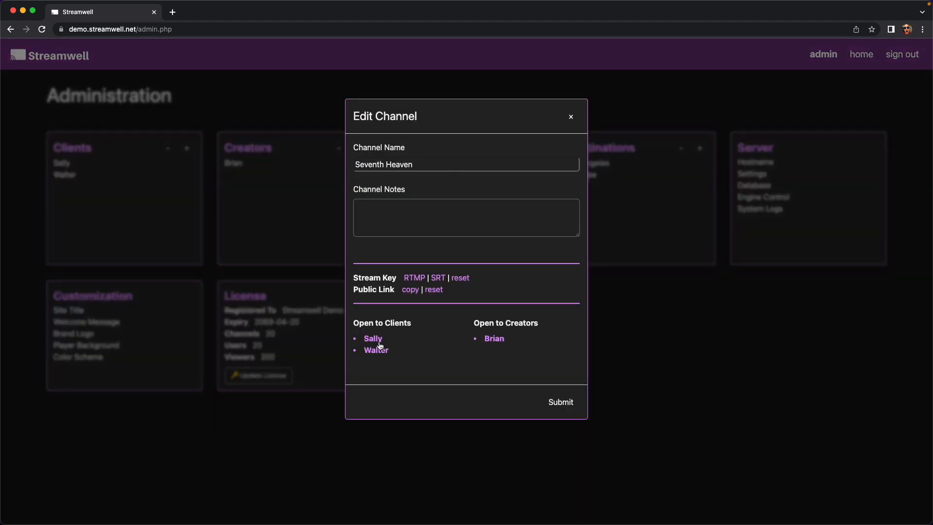
{"action": "left_click", "coordinate": [561, 403]}
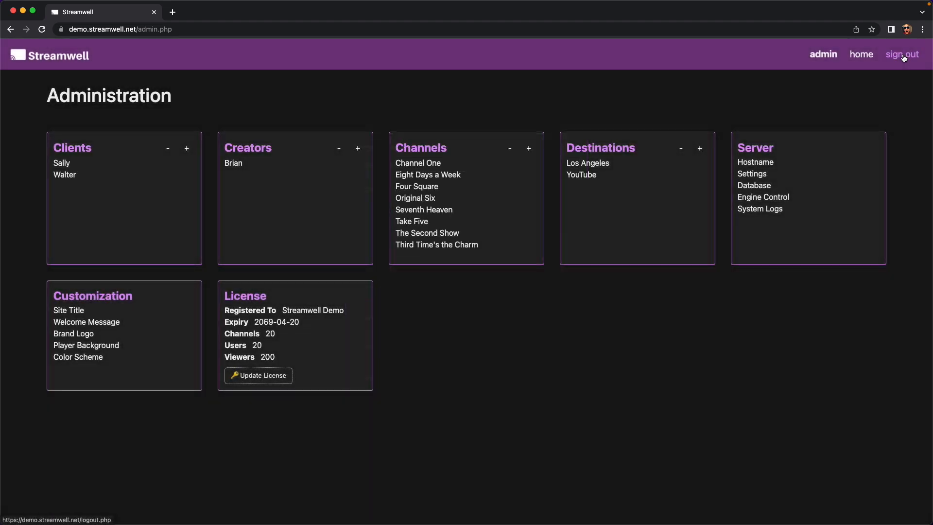
Sign out of the admin account and log in as the new client.
{"action": "left_click", "coordinate": [903, 55]}
{"action": "type", "text": "walter"}
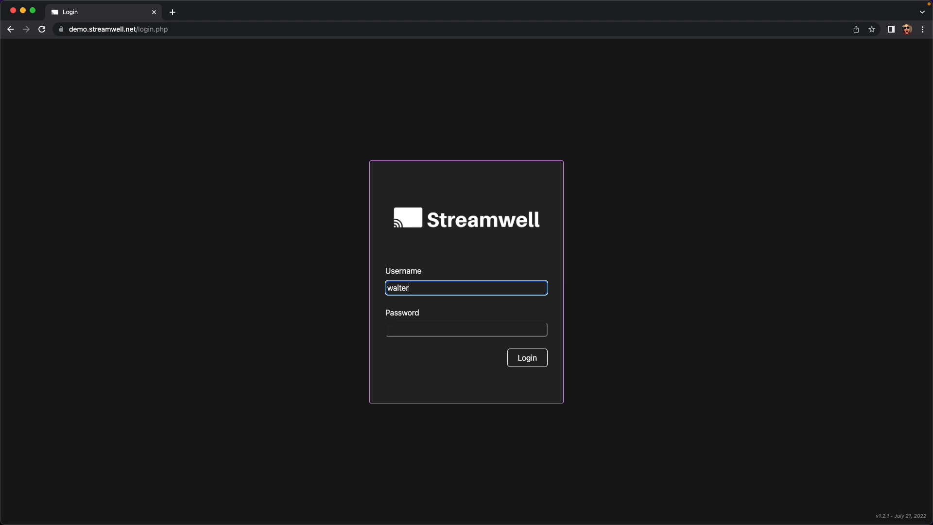
{"action": "key", "text": "Tab"}
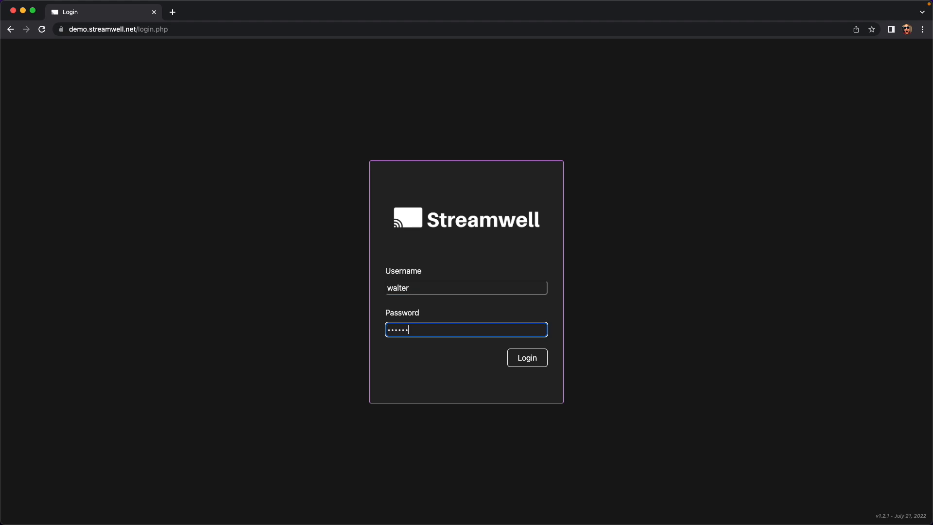
{"action": "key", "text": "Return"}
{"action": "scroll", "coordinate": [428, 299], "scroll_direction": "down", "scroll_amount": 1}
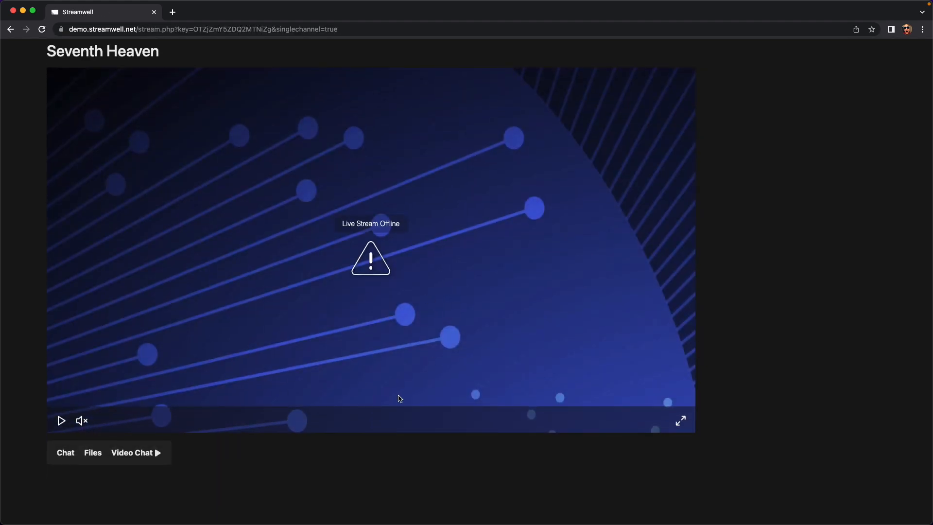
{"action": "scroll", "coordinate": [316, 456], "scroll_direction": "up", "scroll_amount": 1}
{"action": "scroll", "coordinate": [110, 151], "scroll_direction": "down", "scroll_amount": 1}
{"action": "scroll", "coordinate": [63, 450], "scroll_direction": "up", "scroll_amount": 1}
{"action": "scroll", "coordinate": [62, 445], "scroll_direction": "down", "scroll_amount": 1}
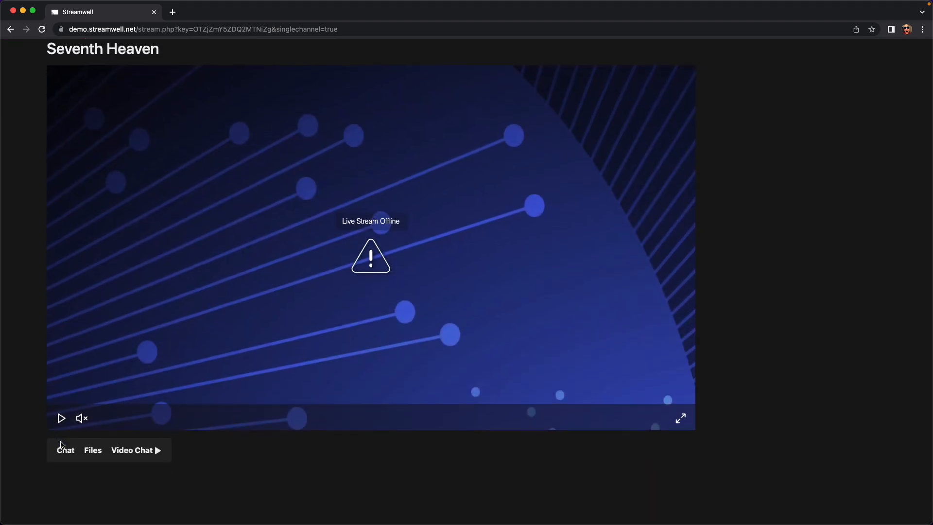
{"action": "scroll", "coordinate": [62, 444], "scroll_direction": "up", "scroll_amount": 1}
{"action": "scroll", "coordinate": [62, 444], "scroll_direction": "down", "scroll_amount": 1}
Post "Where's the show?" in the Seventh Heaven chat, then show the Files panel.
{"action": "left_click", "coordinate": [65, 450]}
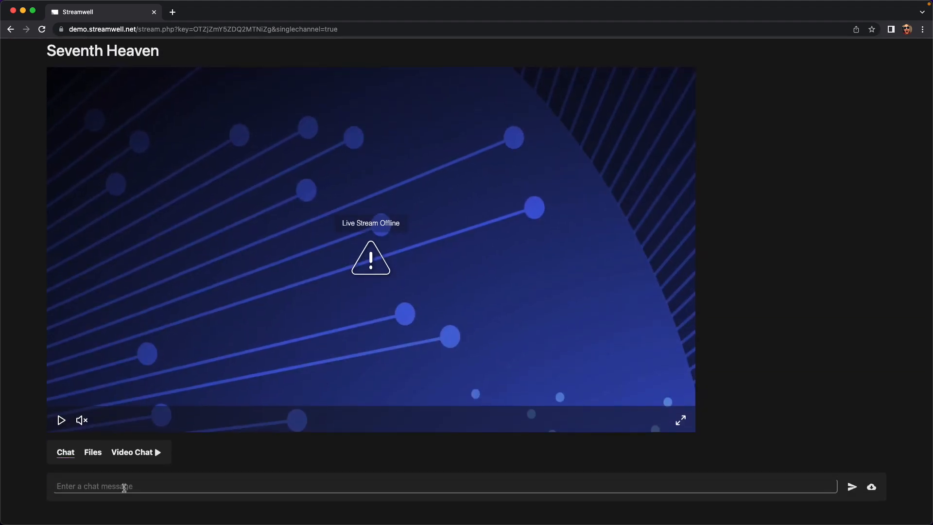
{"action": "left_click", "coordinate": [125, 485]}
{"action": "type", "text": "Where's "}
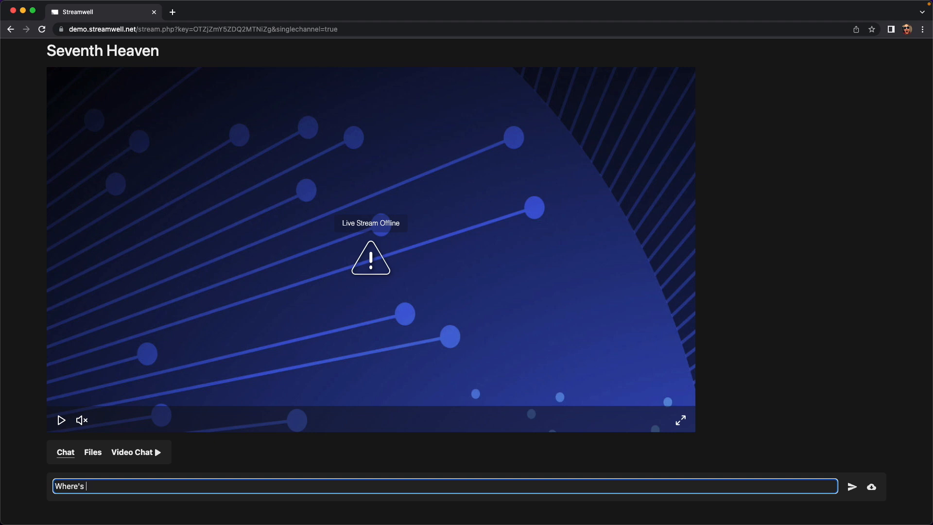
{"action": "type", "text": "the show?"}
{"action": "key", "text": "Return"}
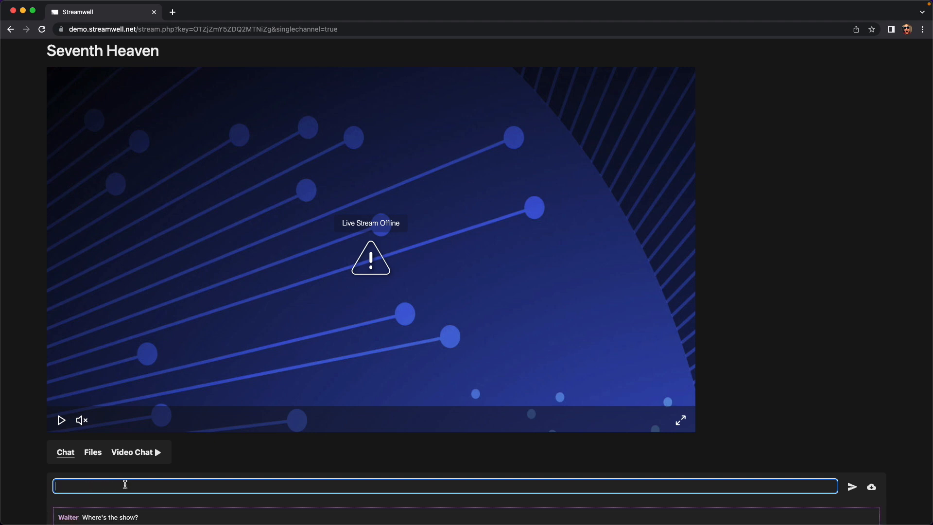
{"action": "left_click", "coordinate": [96, 404]}
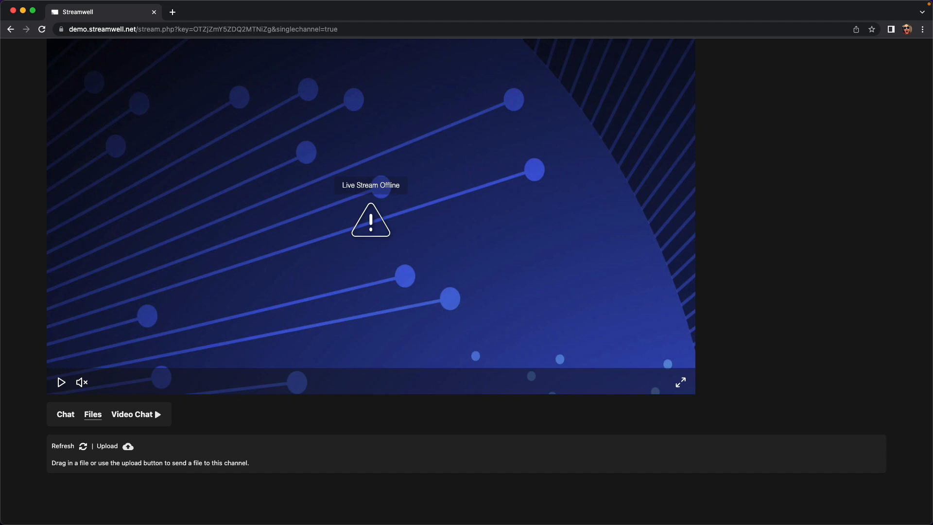
Upload an image to the channel's Files, renamed to Desktop Background.
{"action": "left_click_drag", "start_coordinate": [312, 402], "coordinate": [298, 456]}
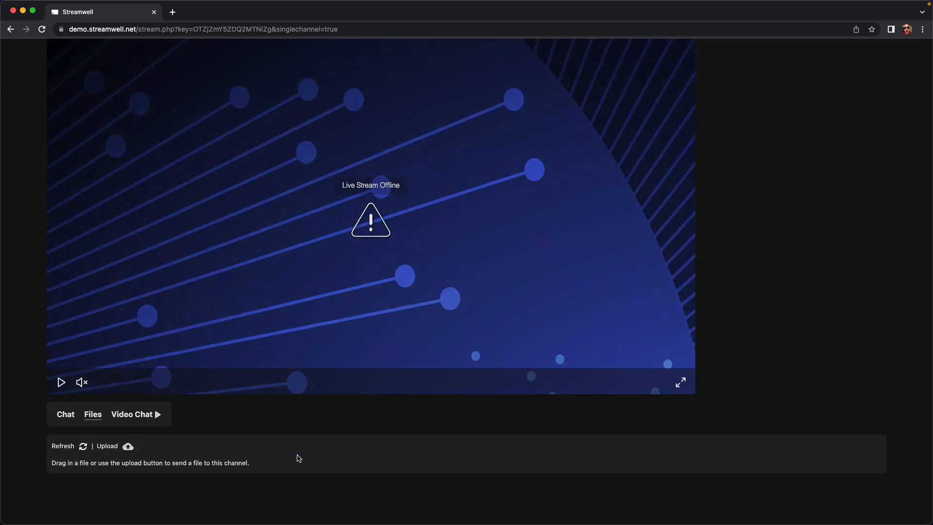
{"action": "left_click", "coordinate": [489, 164]}
{"action": "key", "text": "super+a"}
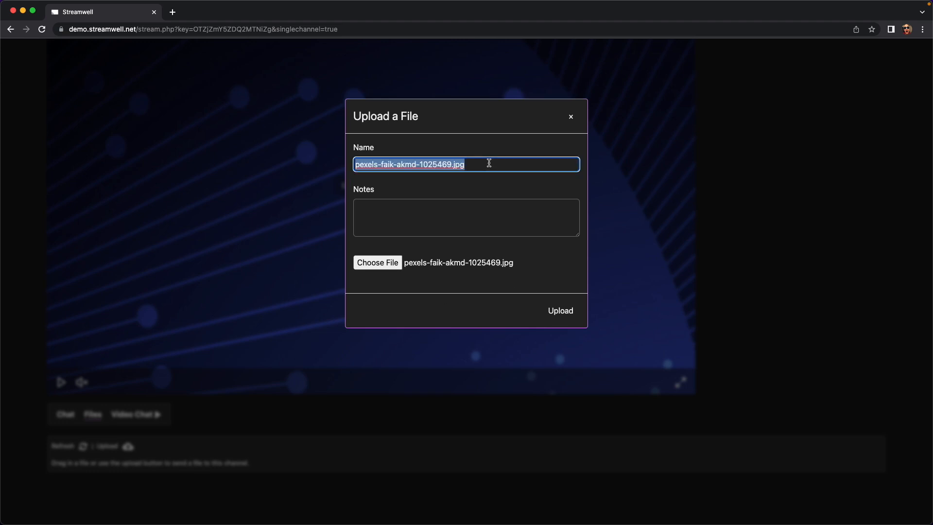
{"action": "type", "text": "De"}
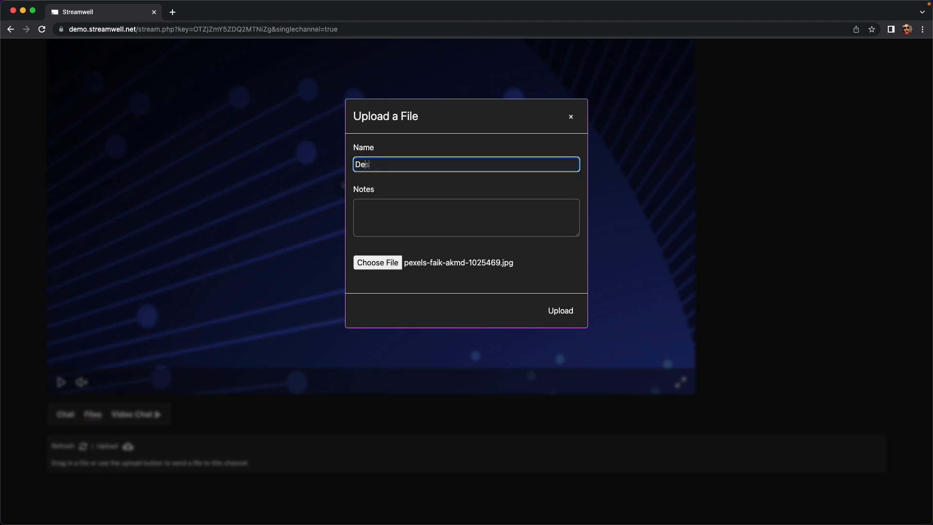
{"action": "type", "text": "sktop Background"}
{"action": "key", "text": "Return"}
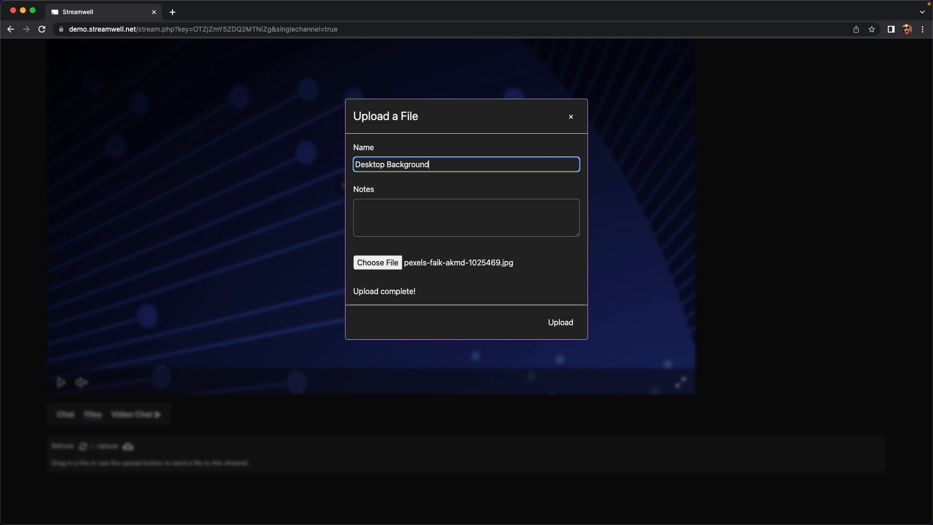
Download the Desktop Background file, dismiss the download notice, and return to Administration.
{"action": "scroll", "coordinate": [588, 343], "scroll_direction": "down", "scroll_amount": 3}
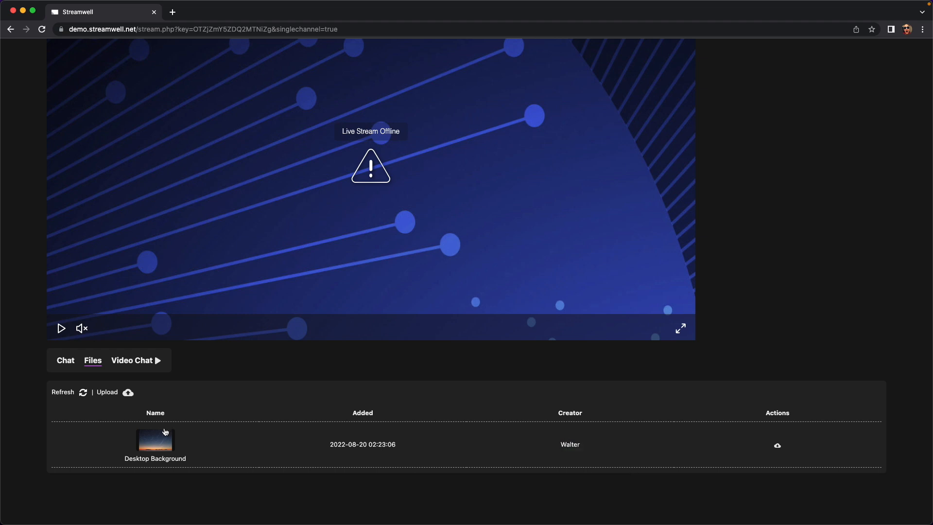
{"action": "left_click", "coordinate": [777, 446]}
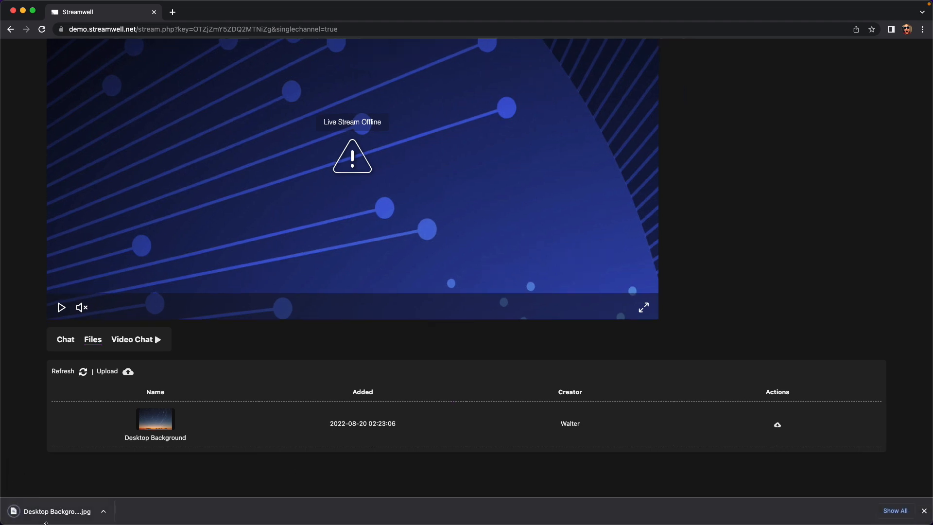
{"action": "left_click", "coordinate": [924, 512]}
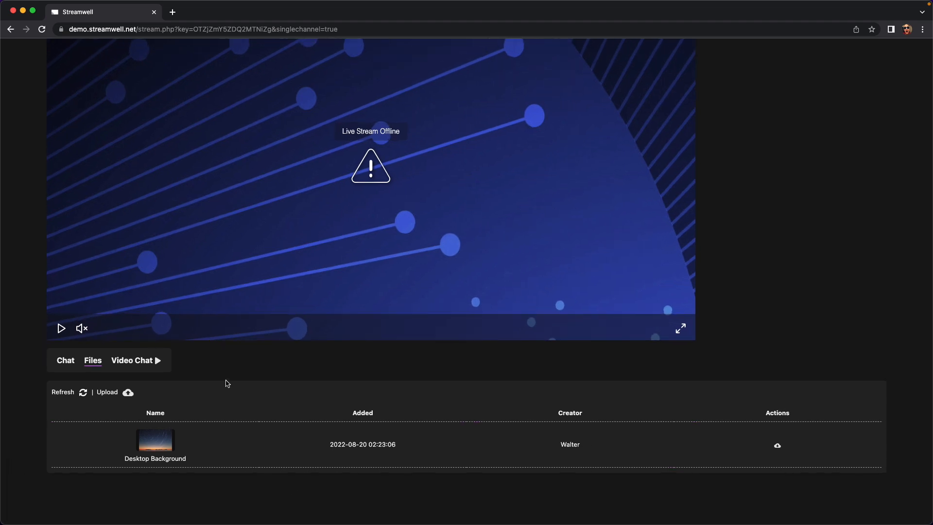
{"action": "scroll", "coordinate": [140, 376], "scroll_direction": "up", "scroll_amount": 3}
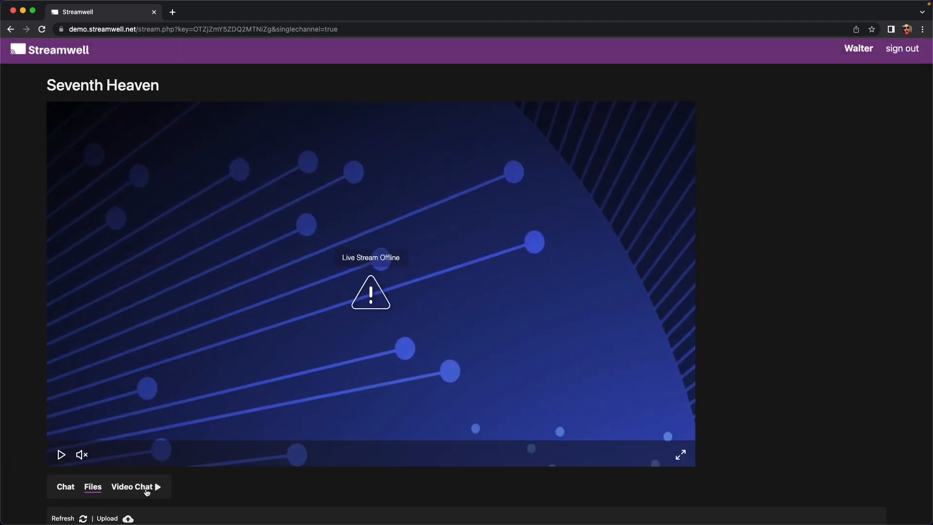
{"action": "left_click", "coordinate": [906, 49]}
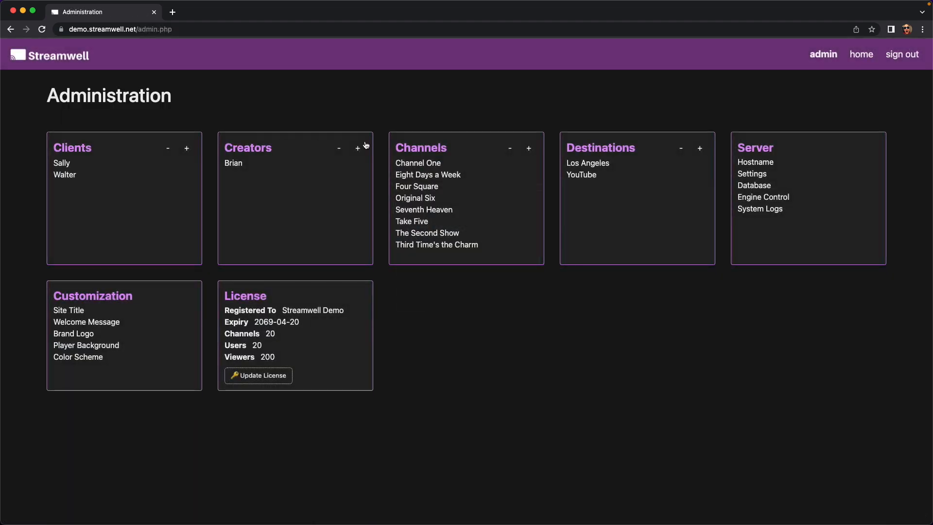
Create a channel named Number Nine, open to the creator account, with the note 'Hello there'.
{"action": "left_click", "coordinate": [529, 148]}
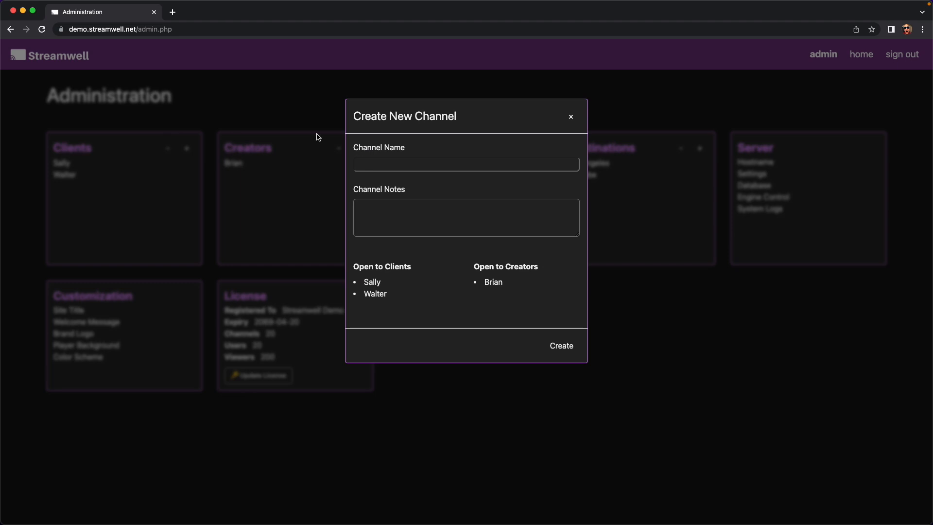
{"action": "type", "text": "Number Nine"}
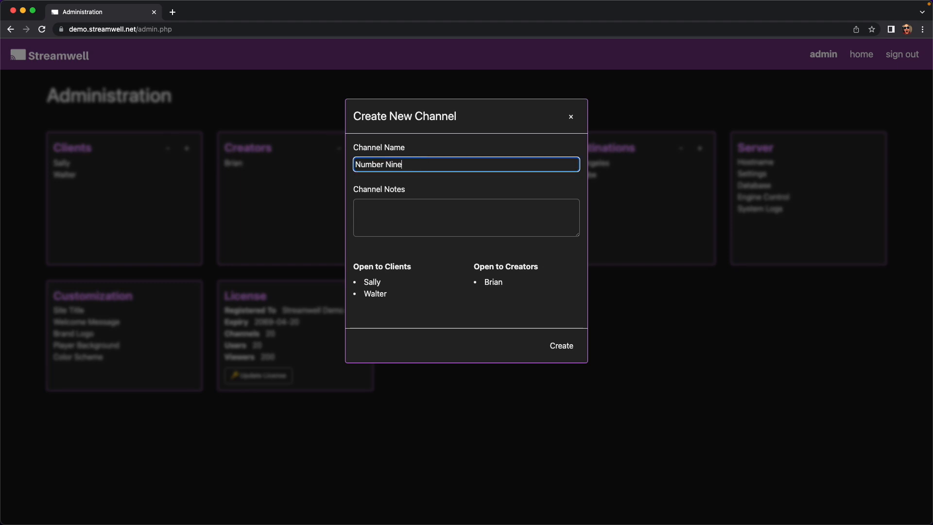
{"action": "left_click", "coordinate": [488, 282]}
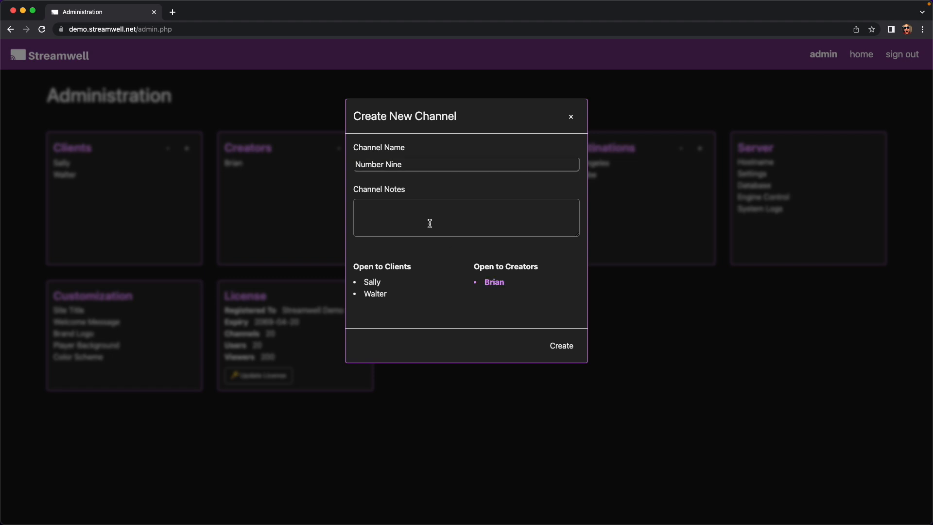
{"action": "left_click", "coordinate": [426, 214]}
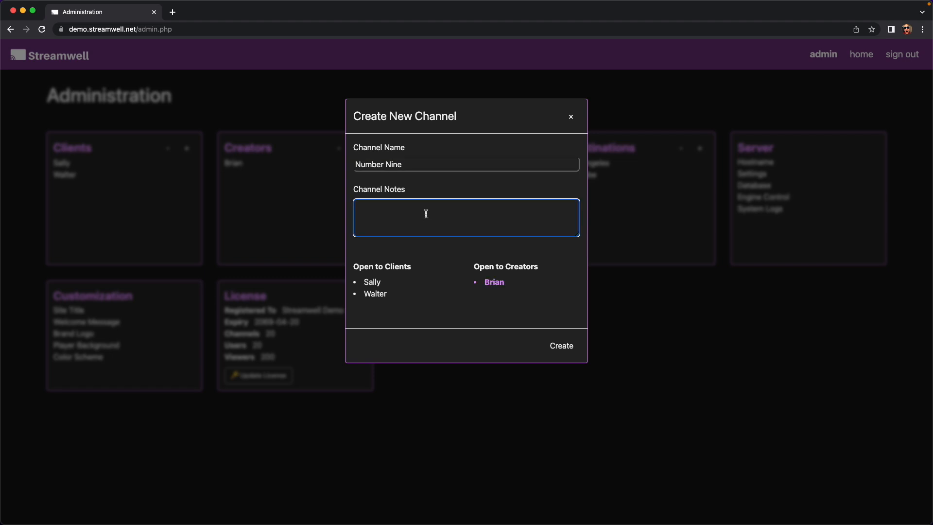
{"action": "type", "text": "Hello there"}
{"action": "left_click", "coordinate": [561, 345]}
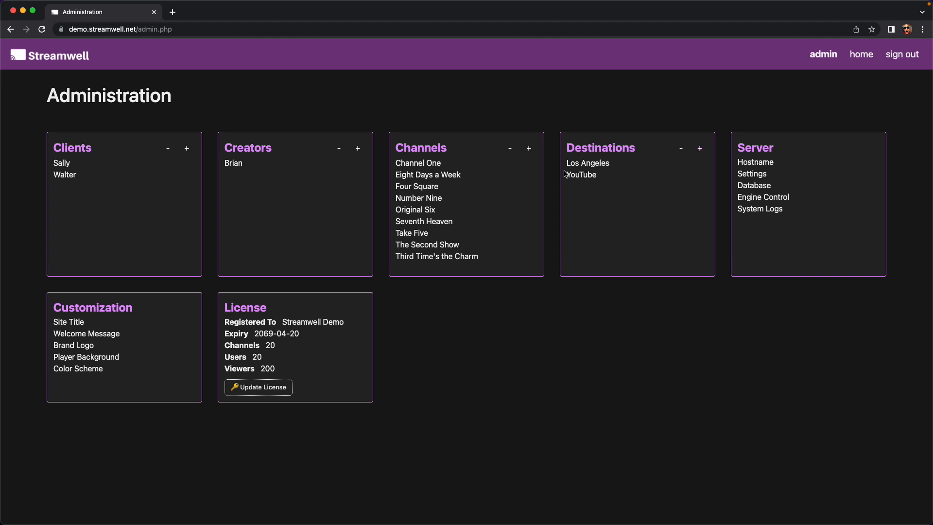
Add a restream destination named Some New Server using rtmp://server.com/app.
{"action": "left_click", "coordinate": [700, 149]}
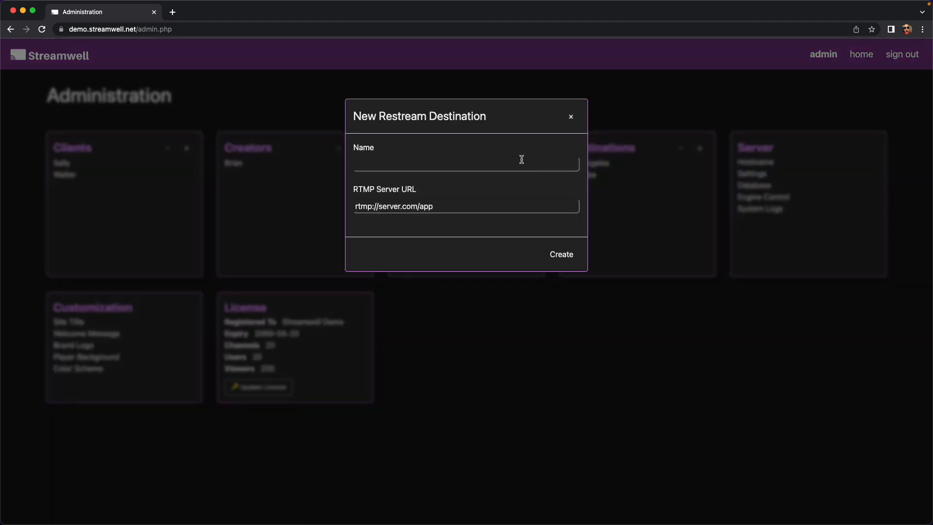
{"action": "left_click", "coordinate": [444, 206]}
{"action": "left_click", "coordinate": [412, 164]}
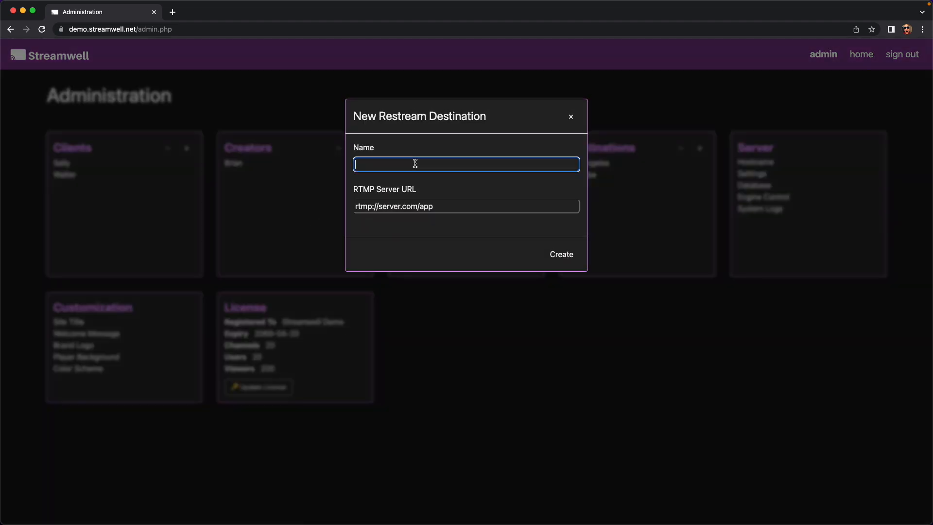
{"action": "type", "text": "Some New Server"}
{"action": "left_click", "coordinate": [448, 203]}
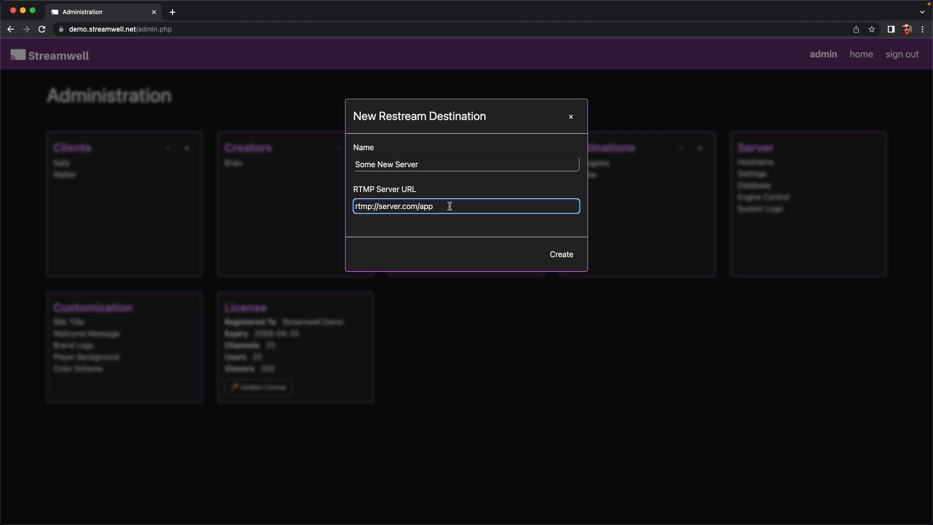
{"action": "mouse_move", "coordinate": [449, 206]}
{"action": "left_click", "coordinate": [574, 256]}
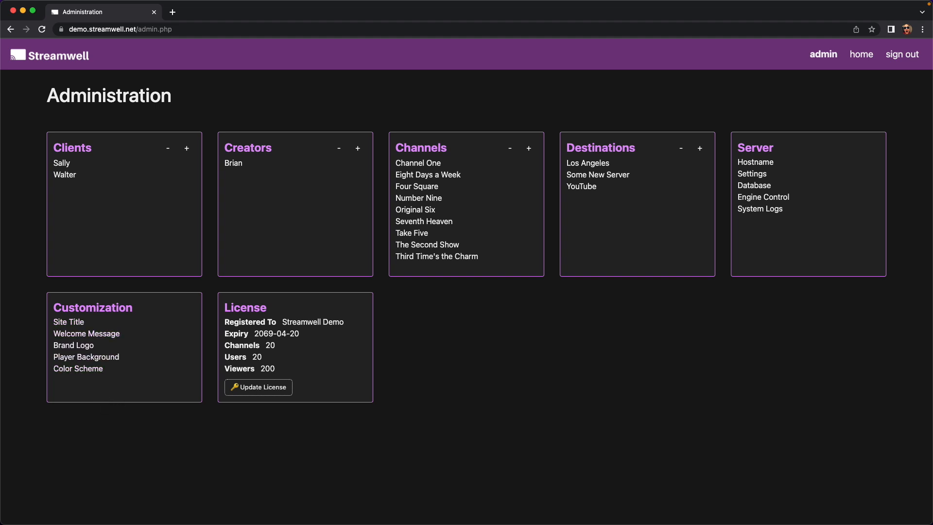
Change the site title from Streamwell to 'Something Else'.
{"action": "left_click", "coordinate": [75, 322]}
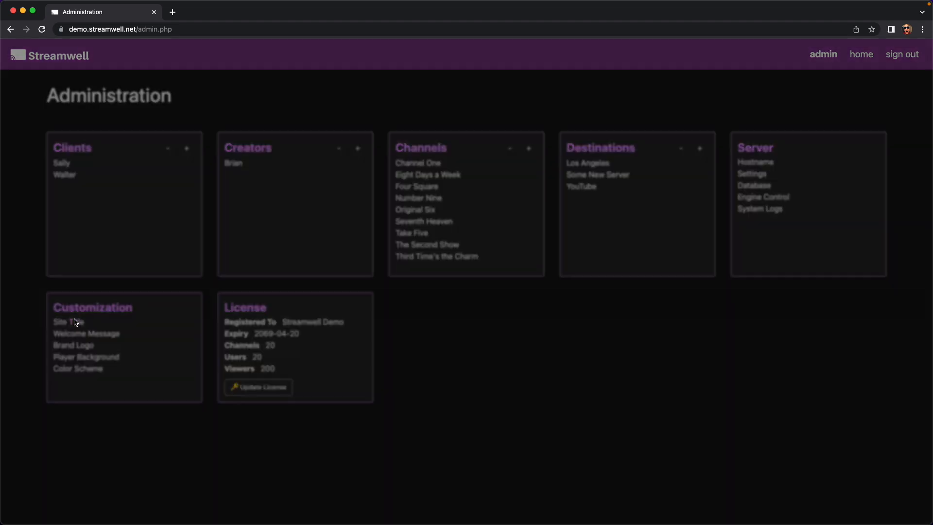
{"action": "double_click", "coordinate": [421, 162]}
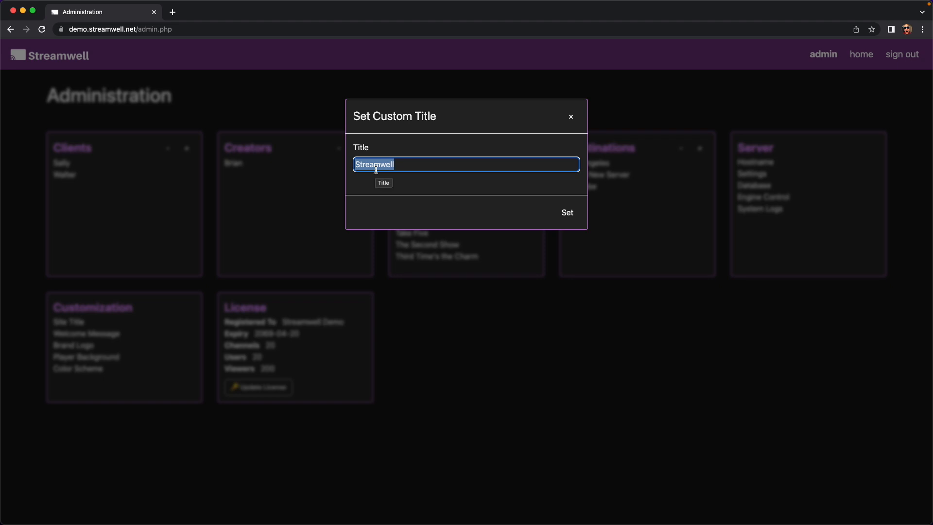
{"action": "type", "text": "Something Else"}
{"action": "key", "text": "Return"}
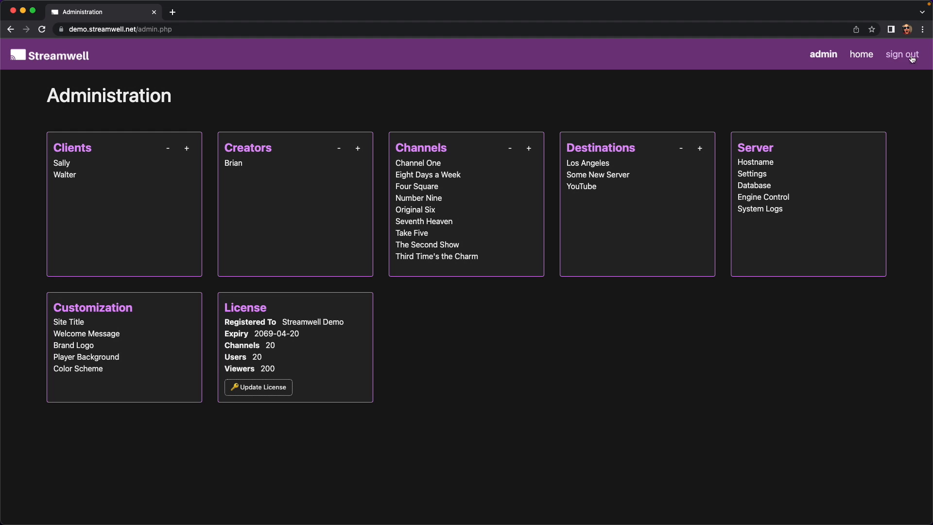
Check the new title on the Channels page, then reopen and close the title setting unchanged.
{"action": "left_click", "coordinate": [865, 55]}
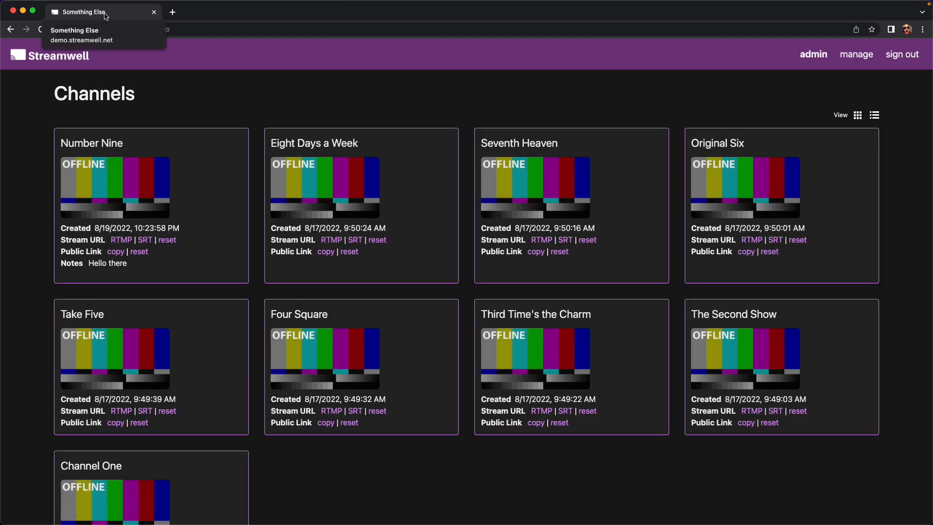
{"action": "left_click", "coordinate": [855, 53]}
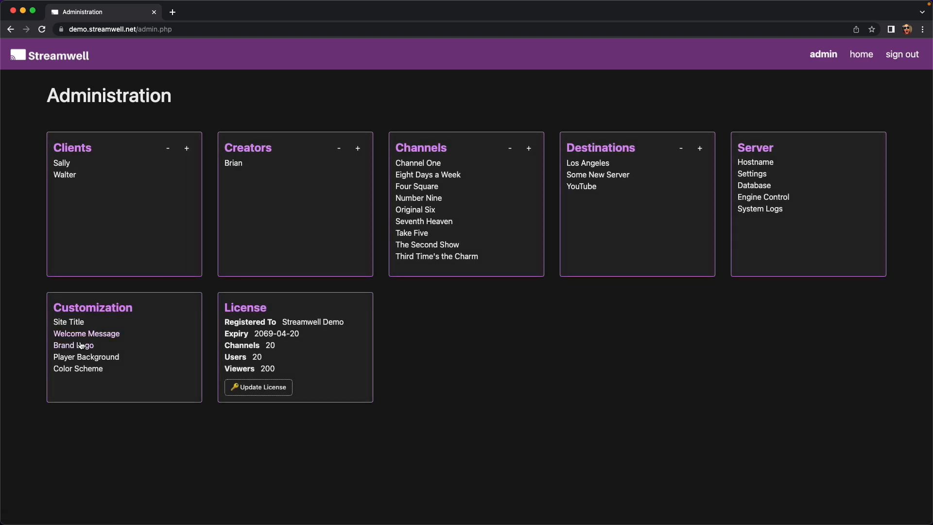
{"action": "left_click", "coordinate": [77, 322]}
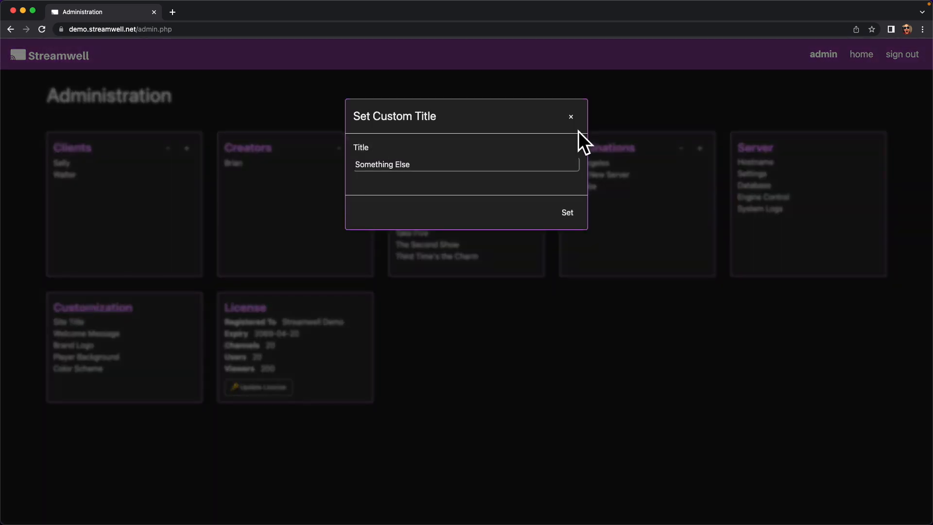
{"action": "left_click", "coordinate": [571, 117]}
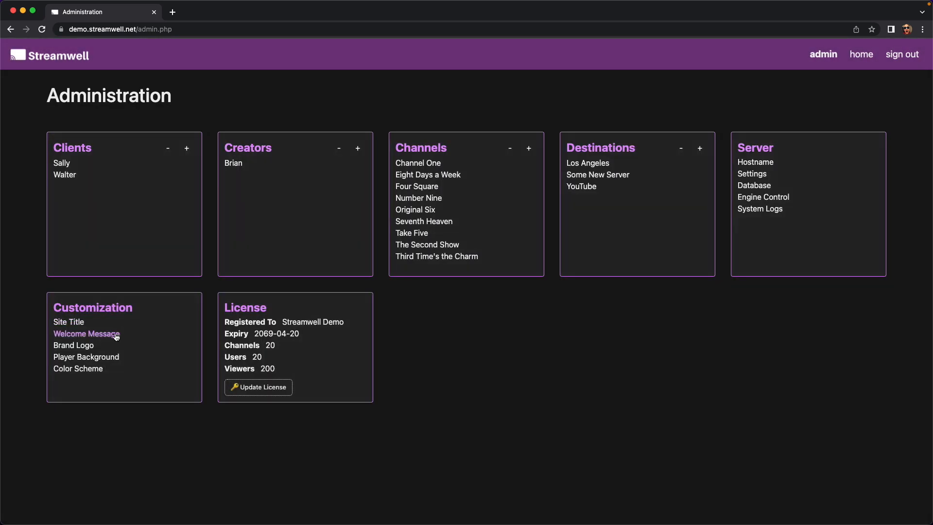
Set the welcome message to 'Welcome to the server!' plus a bold 'Have a nice day :)'.
{"action": "left_click", "coordinate": [116, 334]}
{"action": "left_click", "coordinate": [451, 170]}
{"action": "type", "text": "Welcome to the server! <b>"}
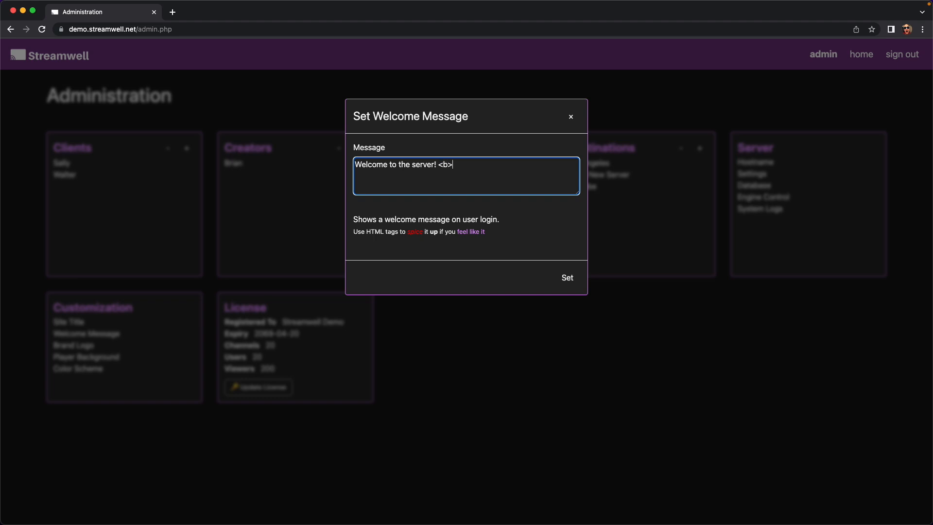
{"action": "type", "text": "Have a nice day :)</b>"}
{"action": "left_click", "coordinate": [568, 278]}
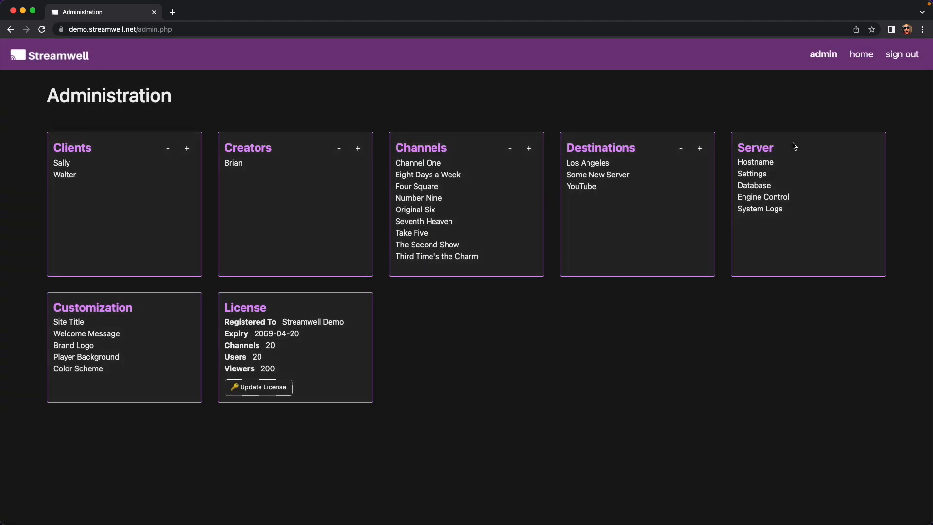
Sign out and back in as admin to see the welcome message, then return to Administration.
{"action": "left_click", "coordinate": [901, 55]}
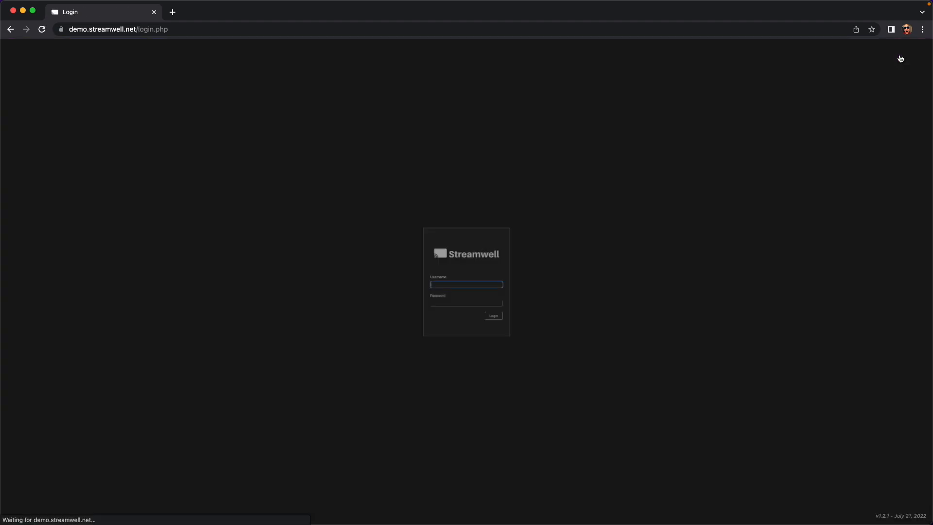
{"action": "type", "text": "admin"}
{"action": "key", "text": "Tab"}
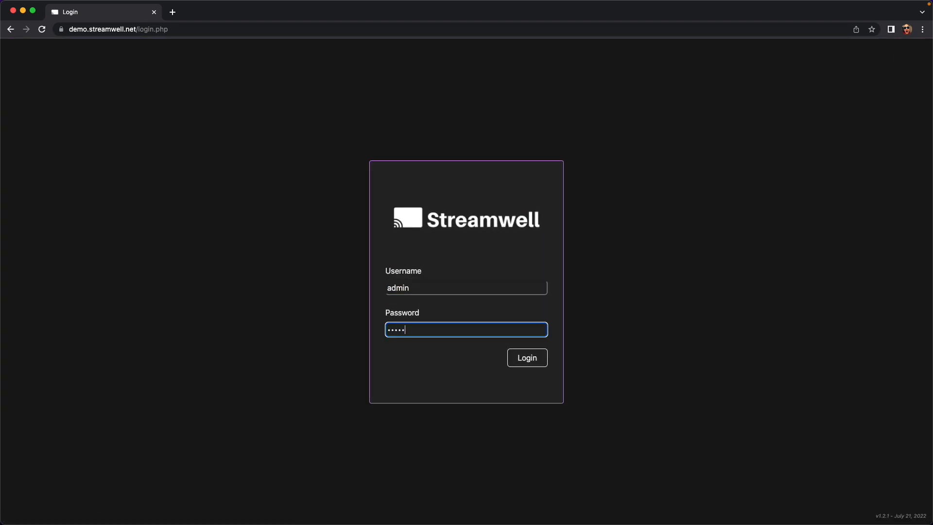
{"action": "key", "text": "Return"}
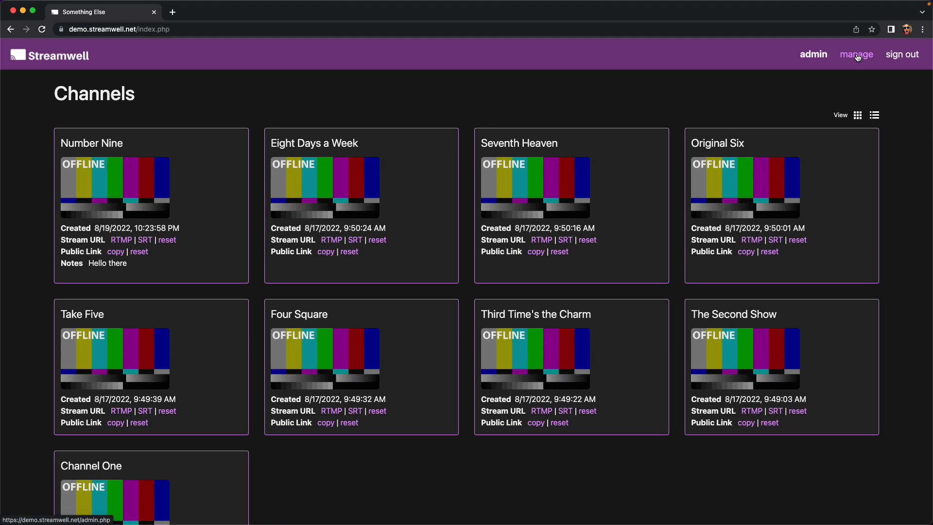
{"action": "left_click", "coordinate": [857, 57]}
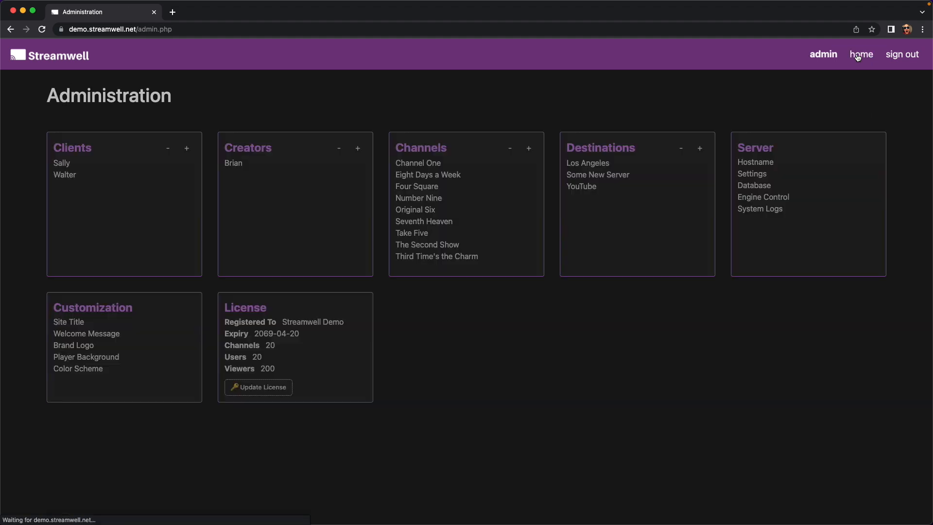
Upload logo-1.png as the new Streamwell brand logo.
{"action": "left_click", "coordinate": [85, 345]}
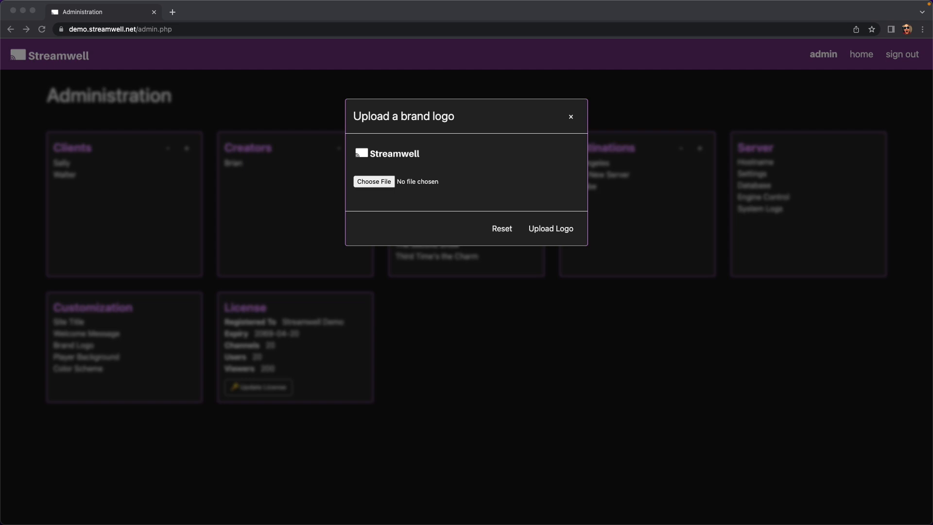
{"action": "left_click_drag", "start_coordinate": [162, 83], "coordinate": [377, 182]}
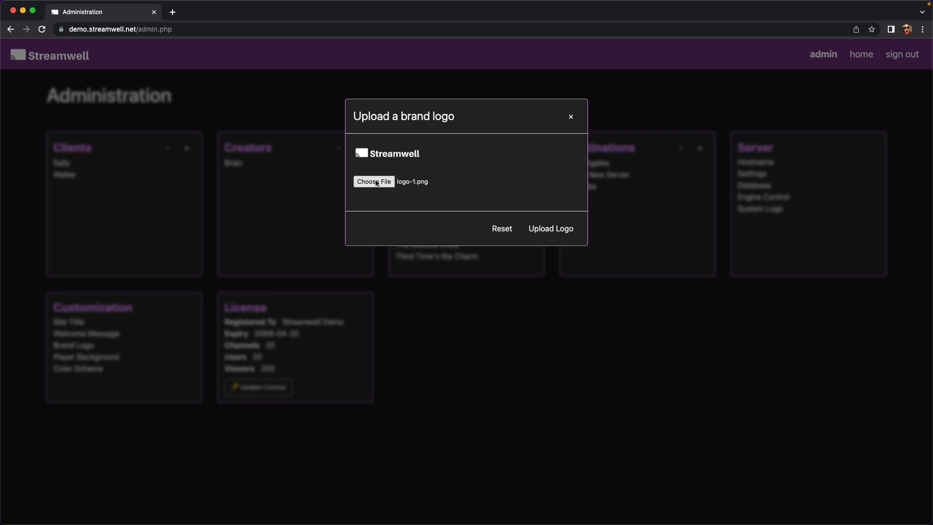
{"action": "left_click", "coordinate": [545, 228]}
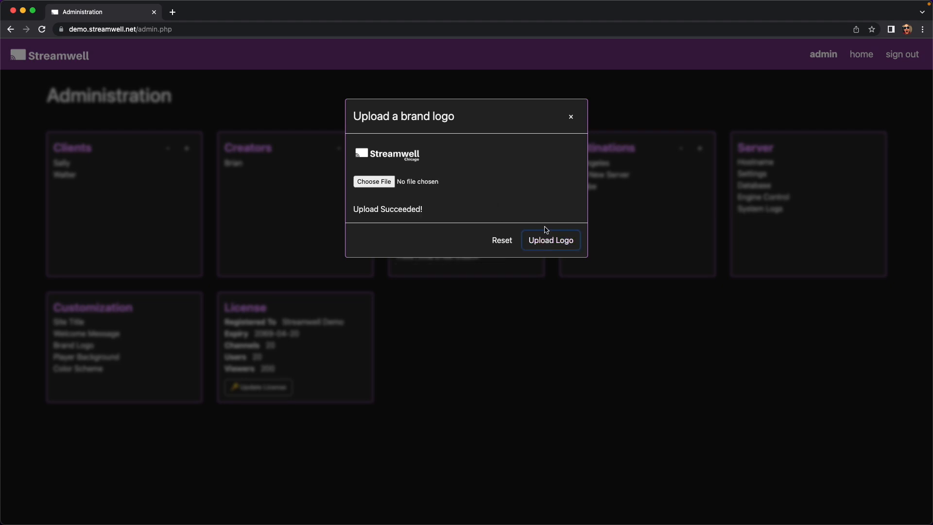
{"action": "left_click", "coordinate": [573, 115]}
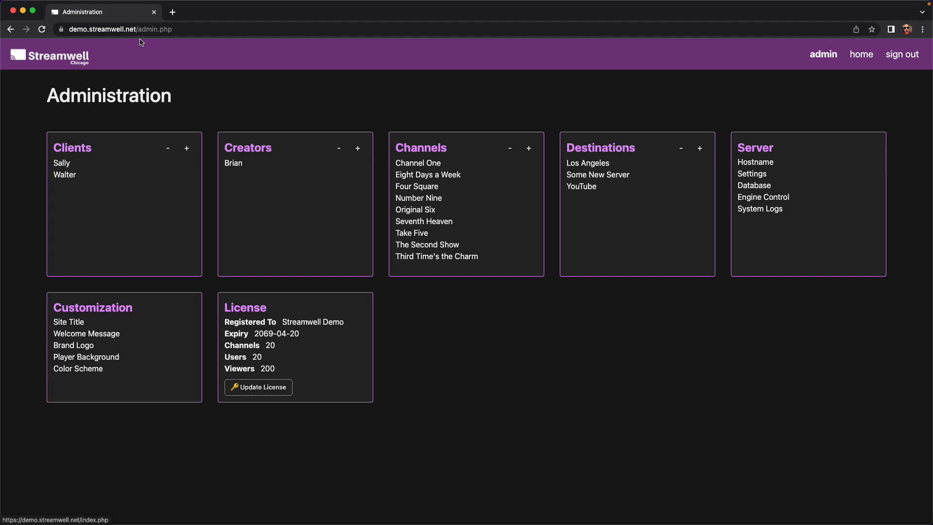
Sign out, sign back in as admin, and return to the Administration page.
{"action": "mouse_move", "coordinate": [67, 55]}
{"action": "left_mouse_down"}
{"action": "mouse_move", "coordinate": [143, 79]}
{"action": "mouse_move", "coordinate": [101, 82]}
{"action": "mouse_move", "coordinate": [150, 134]}
{"action": "mouse_move", "coordinate": [165, 97]}
{"action": "mouse_move", "coordinate": [52, 54]}
{"action": "left_mouse_up"}
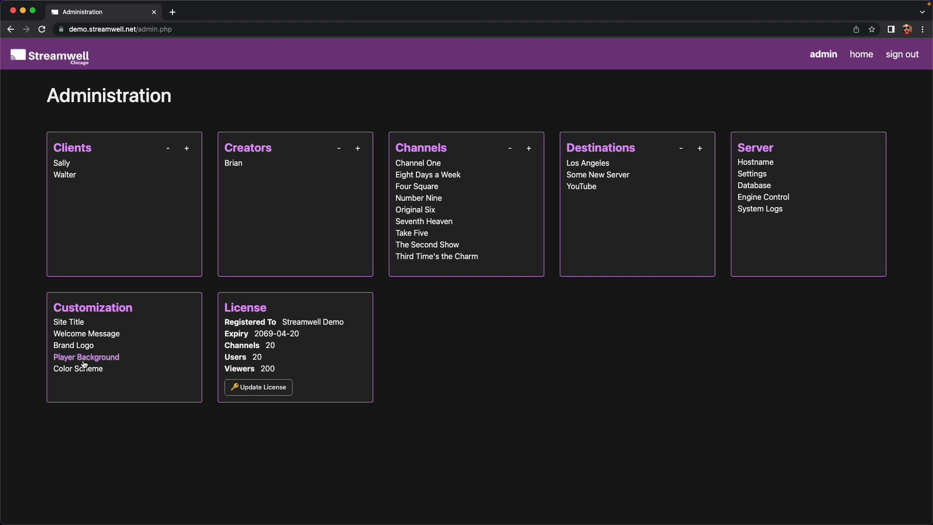
{"action": "left_click", "coordinate": [907, 54]}
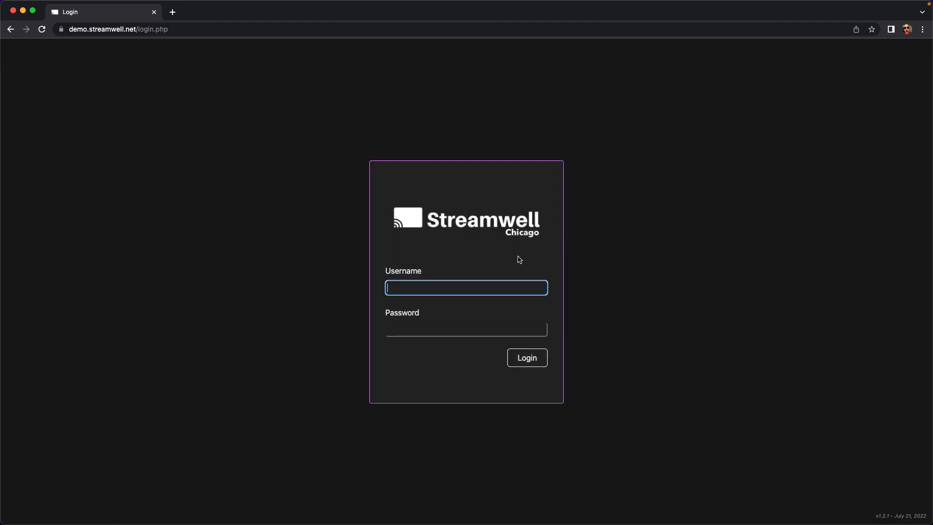
{"action": "type", "text": "admin"}
{"action": "key", "text": "Tab"}
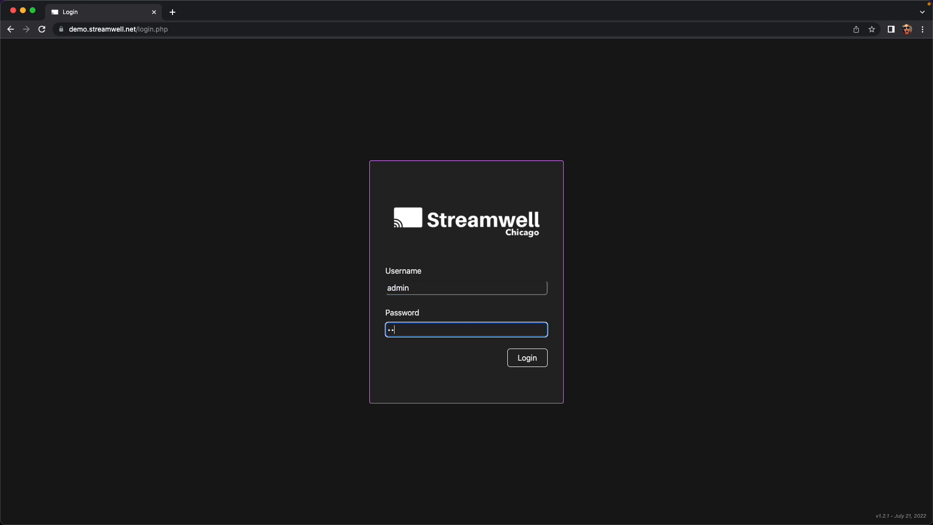
{"action": "key", "text": "Return"}
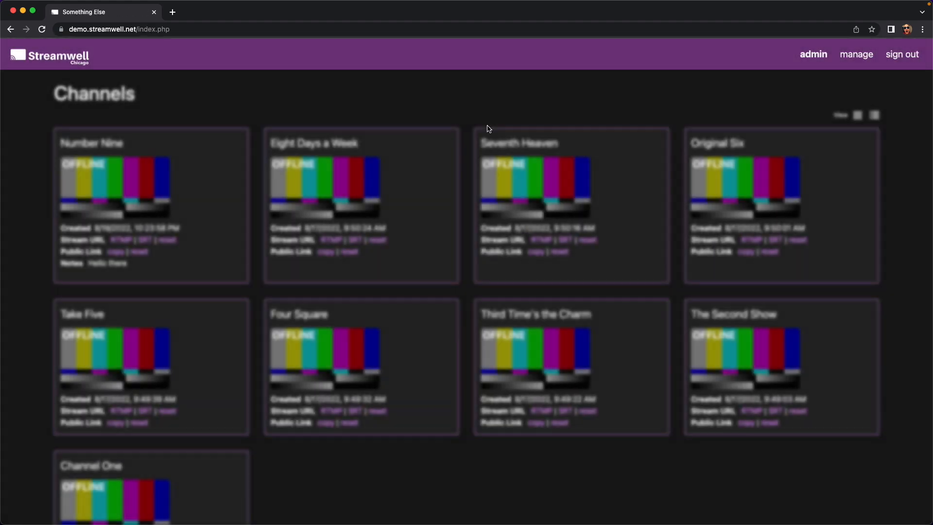
{"action": "left_click", "coordinate": [855, 54]}
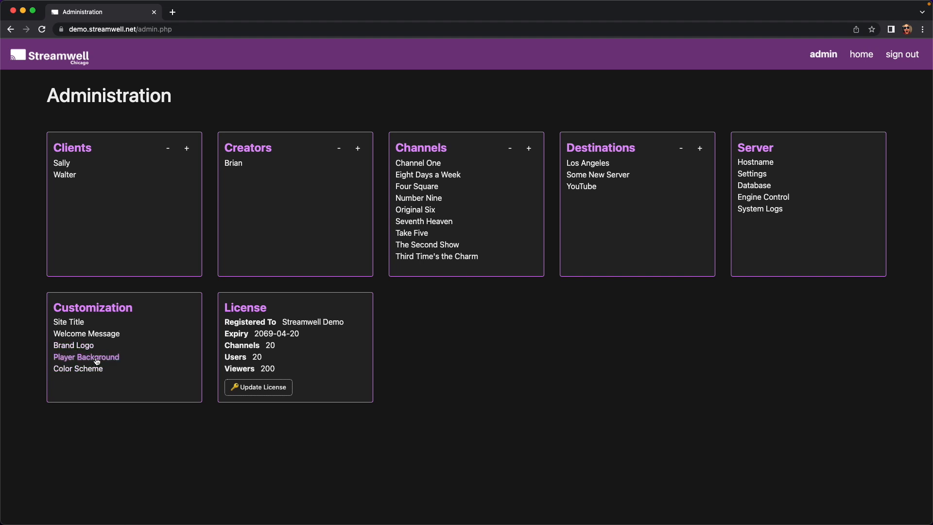
Upload the teal underwater photo as the new player background image.
{"action": "left_click", "coordinate": [80, 359]}
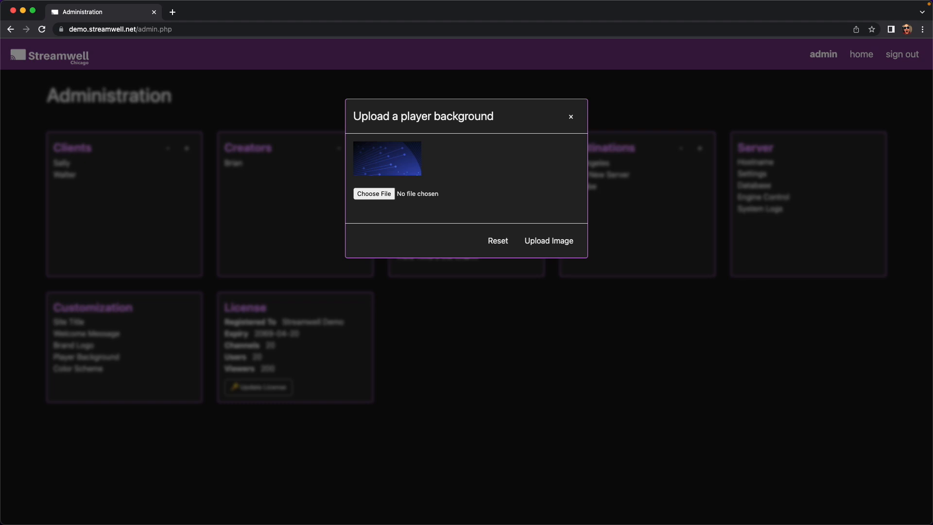
{"action": "left_click_drag", "start_coordinate": [532, 243], "coordinate": [378, 196]}
{"action": "left_click", "coordinate": [549, 243]}
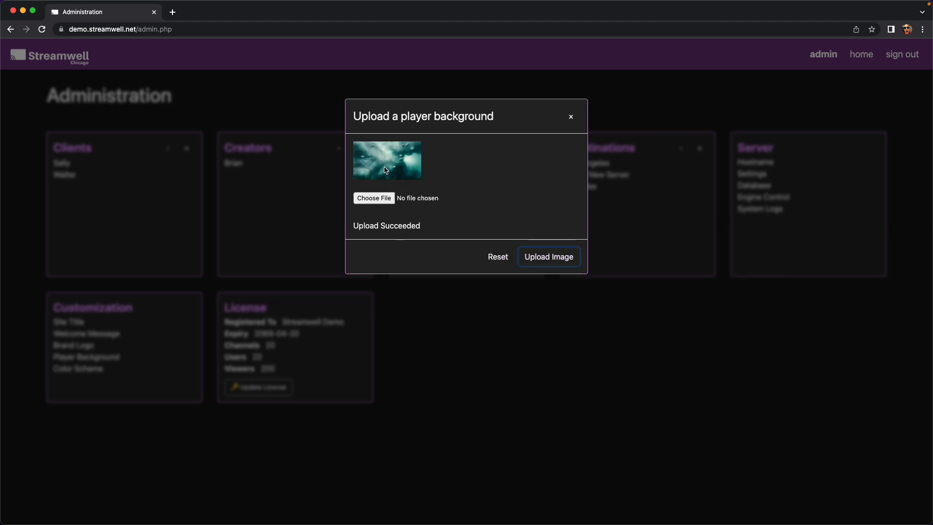
{"action": "left_click", "coordinate": [420, 365]}
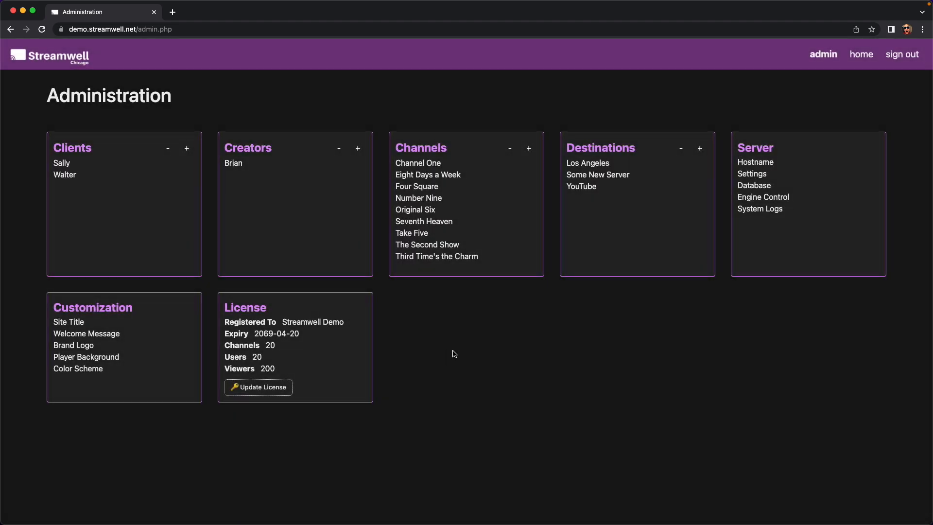
Shift the accent colour from purple and the header colour from magenta to blue, and apply.
{"action": "left_click", "coordinate": [100, 369]}
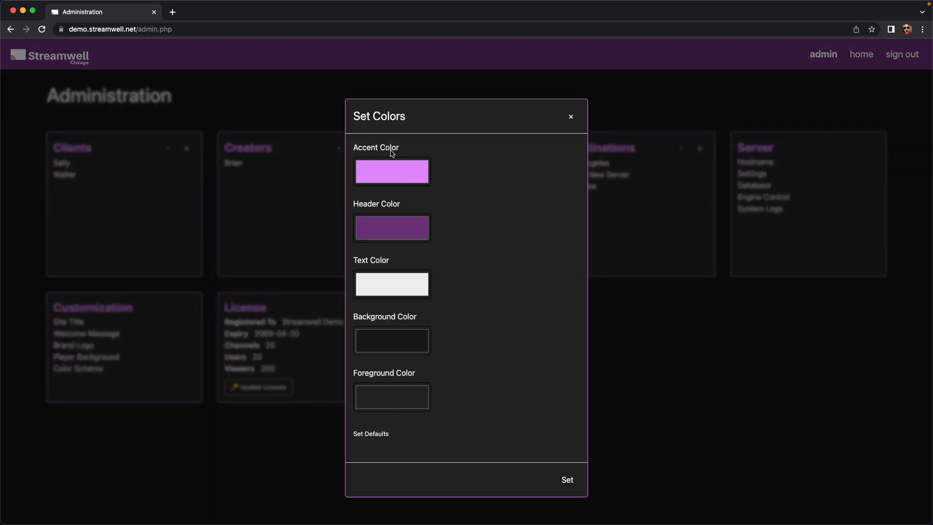
{"action": "left_click", "coordinate": [380, 174]}
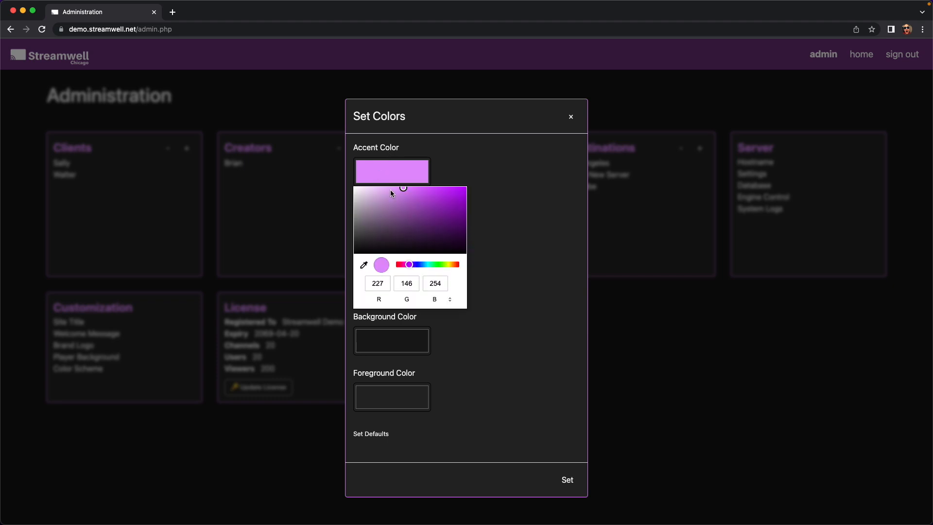
{"action": "left_click_drag", "start_coordinate": [410, 266], "coordinate": [420, 267]}
{"action": "left_click", "coordinate": [527, 213]}
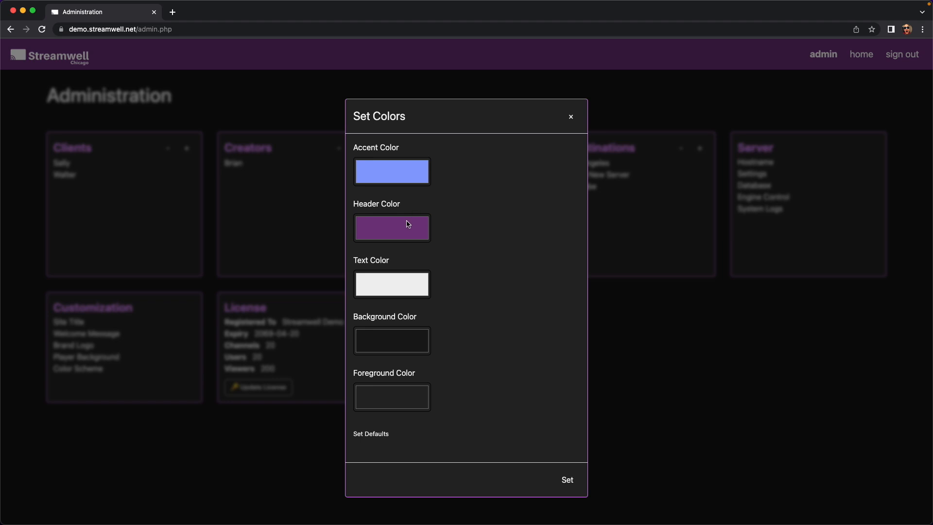
{"action": "left_click", "coordinate": [407, 226]}
{"action": "left_click_drag", "start_coordinate": [416, 322], "coordinate": [420, 323]}
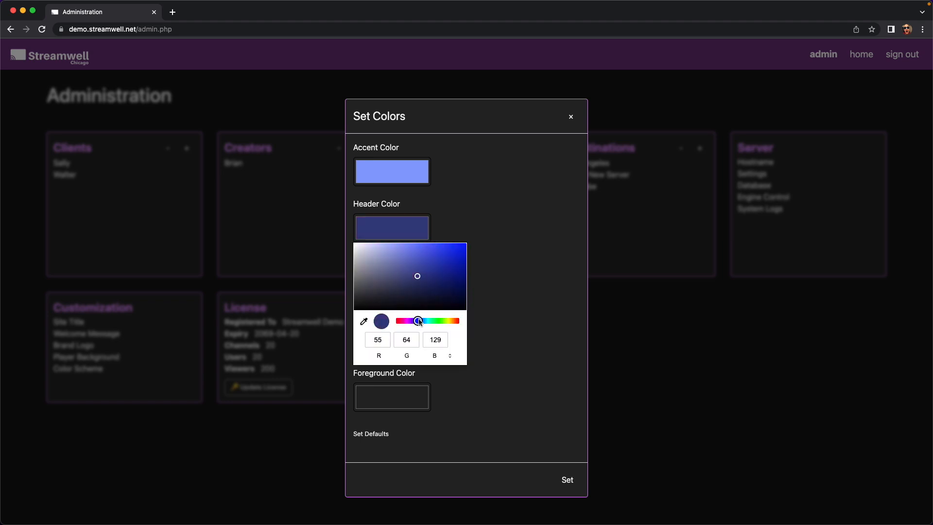
{"action": "left_click", "coordinate": [547, 408]}
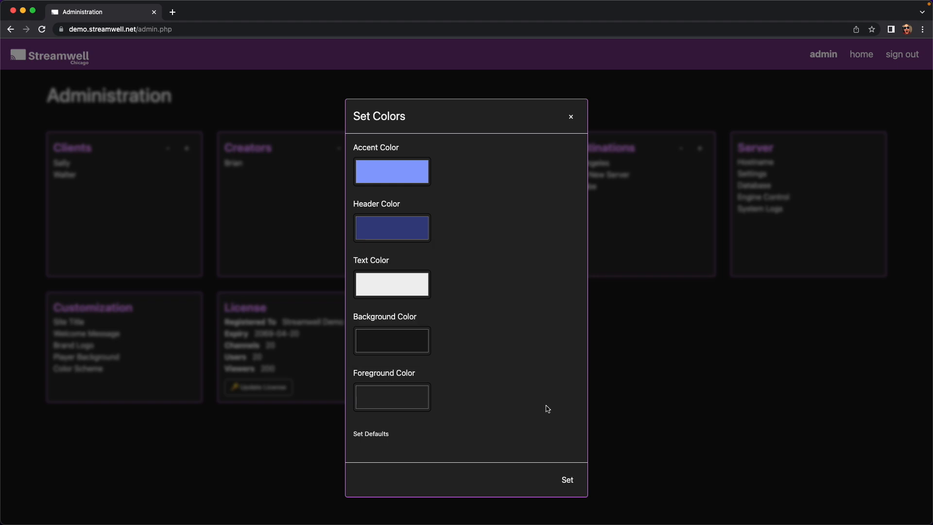
{"action": "left_click", "coordinate": [567, 479]}
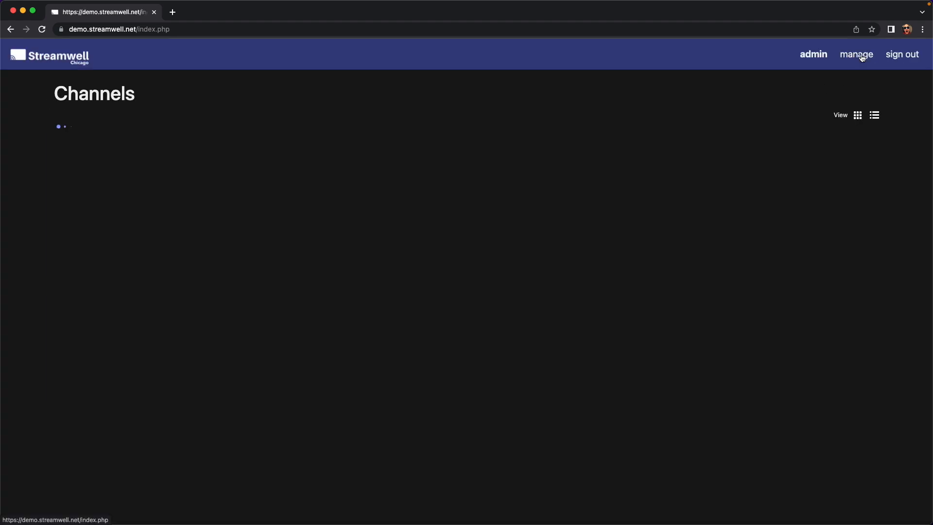
Open Number Nine's stream page to see the underwater player background.
{"action": "left_click", "coordinate": [861, 54]}
{"action": "left_click", "coordinate": [140, 199]}
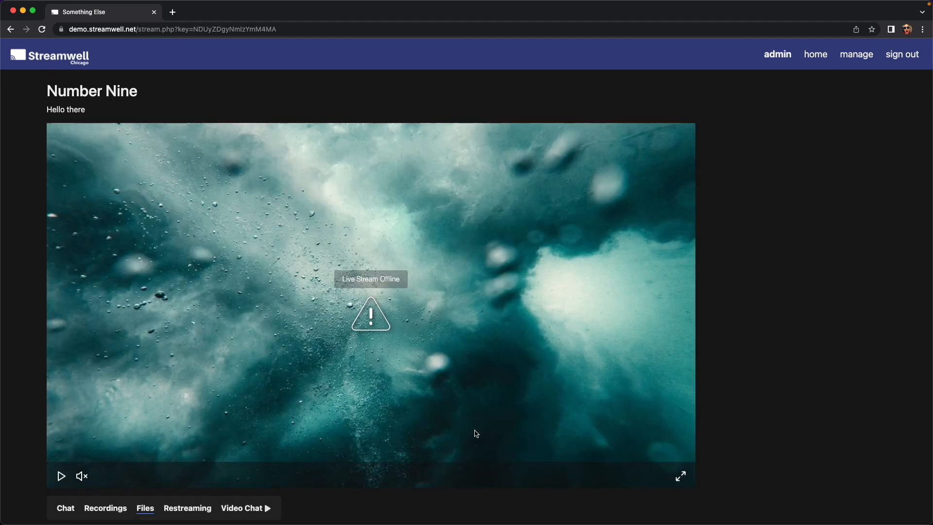
{"action": "scroll", "coordinate": [474, 432], "scroll_direction": "down", "scroll_amount": 5}
Return from the Number Nine stream page to the Administration page.
{"action": "scroll", "coordinate": [475, 432], "scroll_direction": "up", "scroll_amount": 4}
{"action": "scroll", "coordinate": [474, 432], "scroll_direction": "up", "scroll_amount": 3}
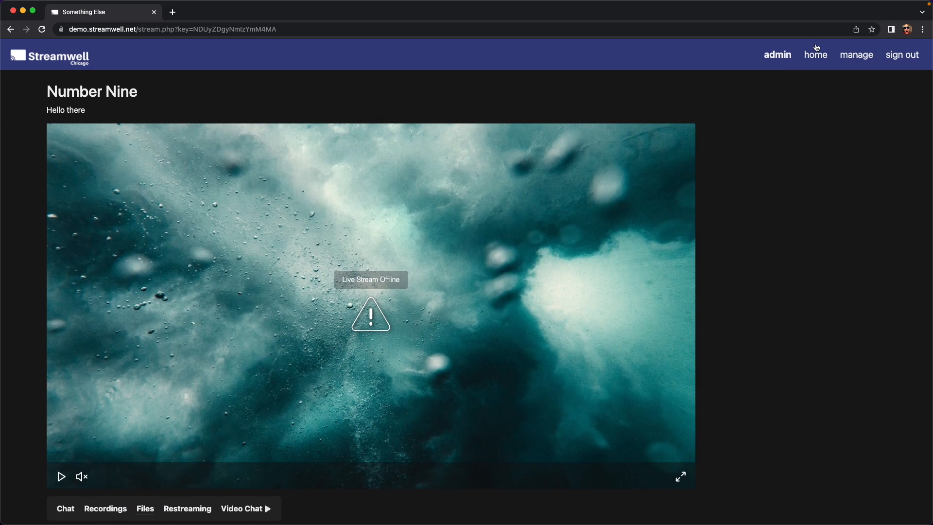
{"action": "left_click", "coordinate": [869, 55]}
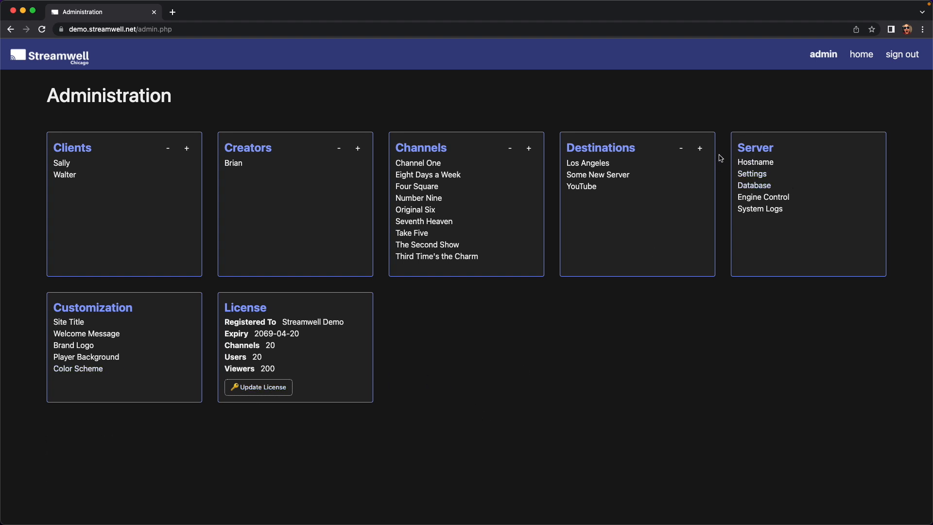
Inspect the demo.streamwell.net hostname and HTTPS settings, then close them without changes.
{"action": "left_click", "coordinate": [758, 163]}
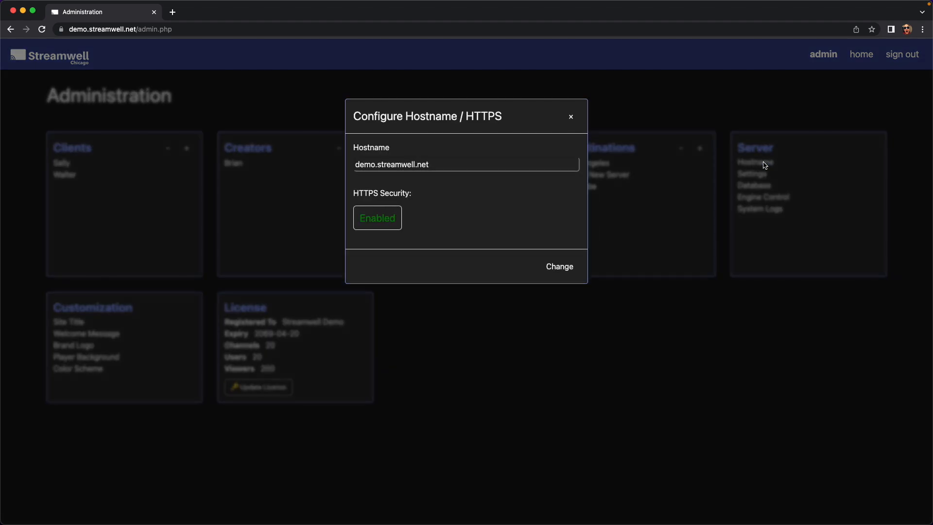
{"action": "left_click_drag", "start_coordinate": [356, 164], "coordinate": [456, 166]}
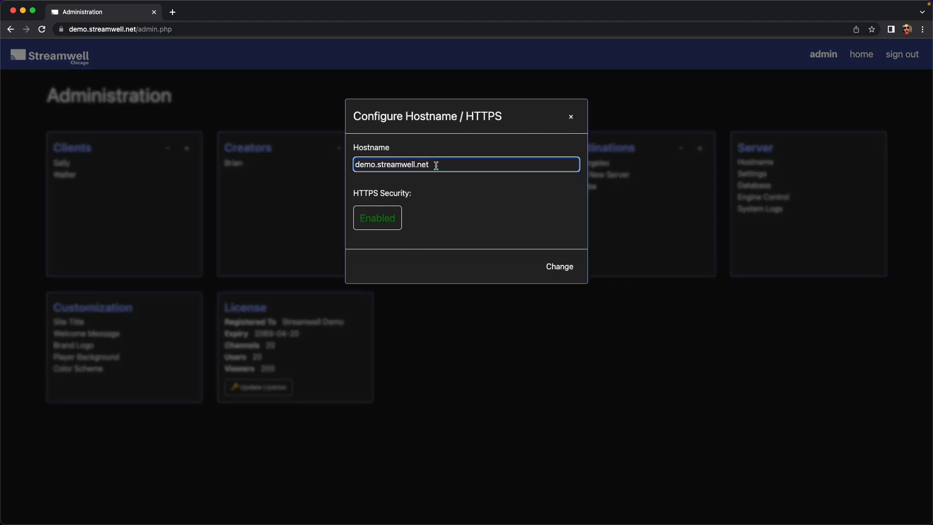
{"action": "mouse_move", "coordinate": [435, 166]}
{"action": "left_mouse_down"}
{"action": "mouse_move", "coordinate": [366, 159]}
{"action": "mouse_move", "coordinate": [426, 161]}
{"action": "left_mouse_up"}
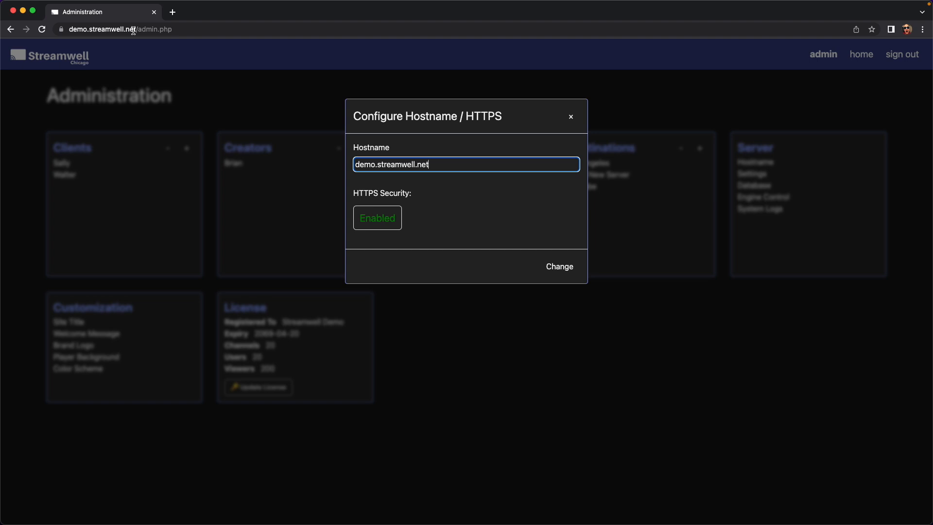
{"action": "left_click_drag", "start_coordinate": [380, 191], "coordinate": [358, 193]}
{"action": "left_click", "coordinate": [383, 192]}
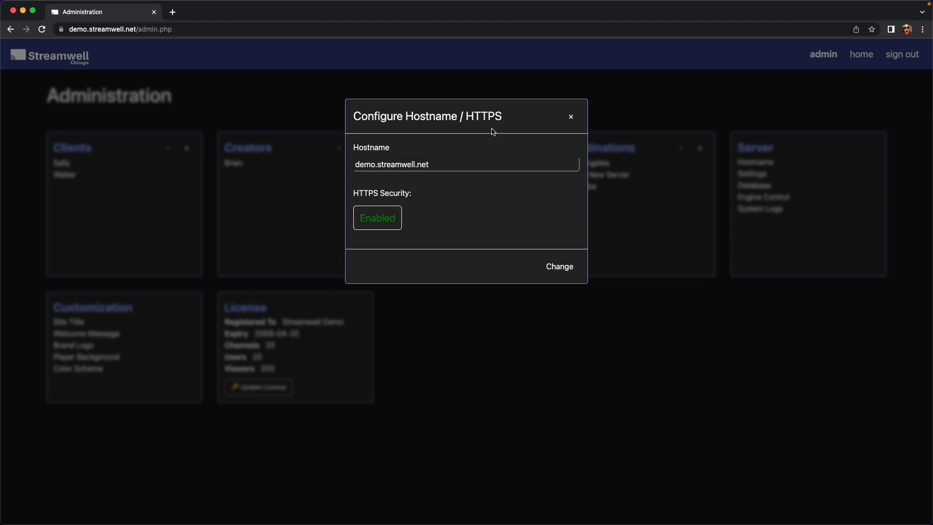
{"action": "left_click", "coordinate": [569, 119]}
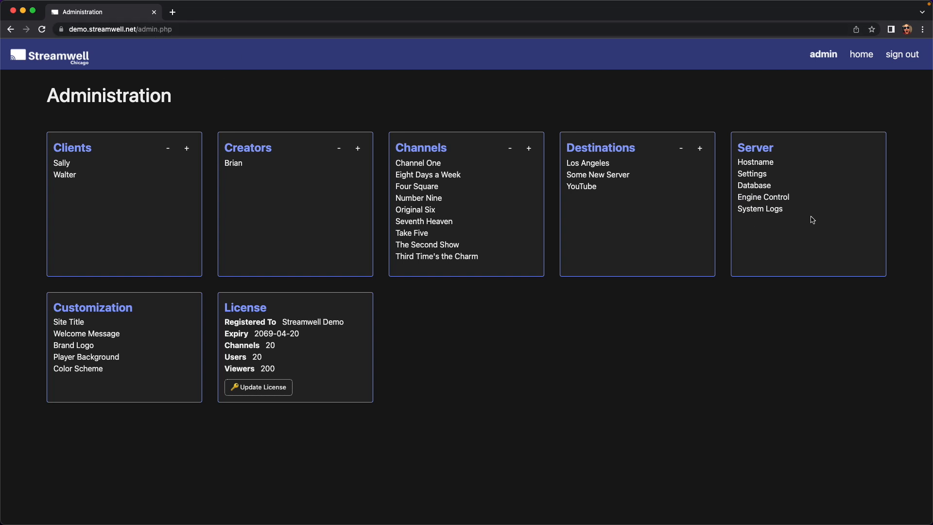
Open the server feature settings and close them unchanged.
{"action": "left_click", "coordinate": [742, 176]}
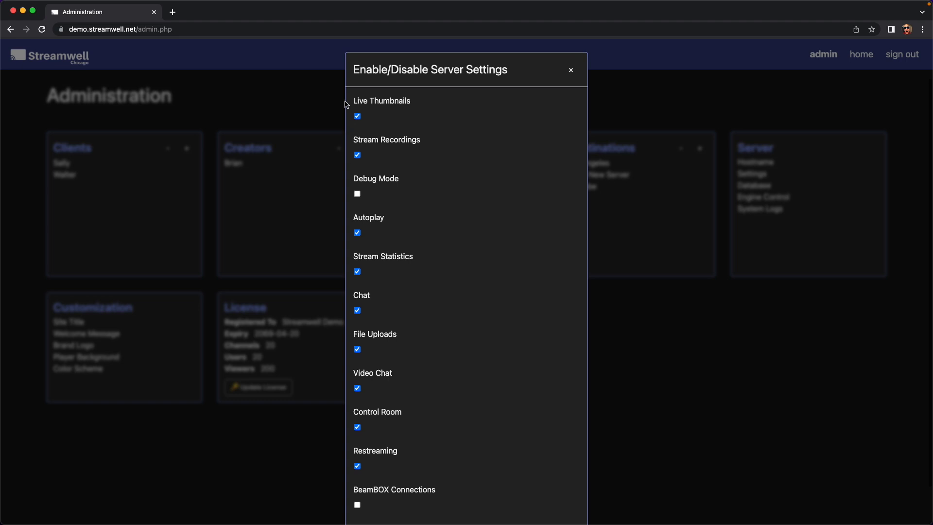
{"action": "scroll", "coordinate": [354, 115], "scroll_direction": "up", "scroll_amount": 1}
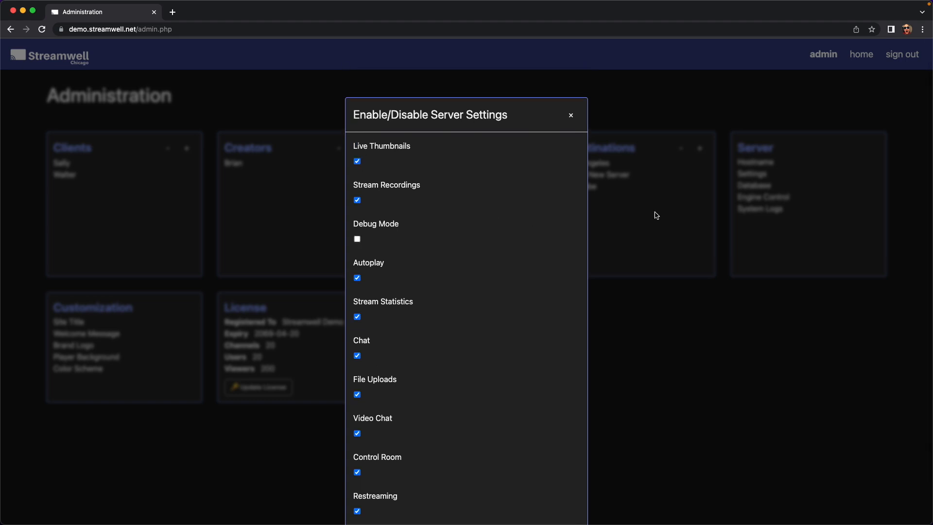
{"action": "left_click", "coordinate": [706, 209]}
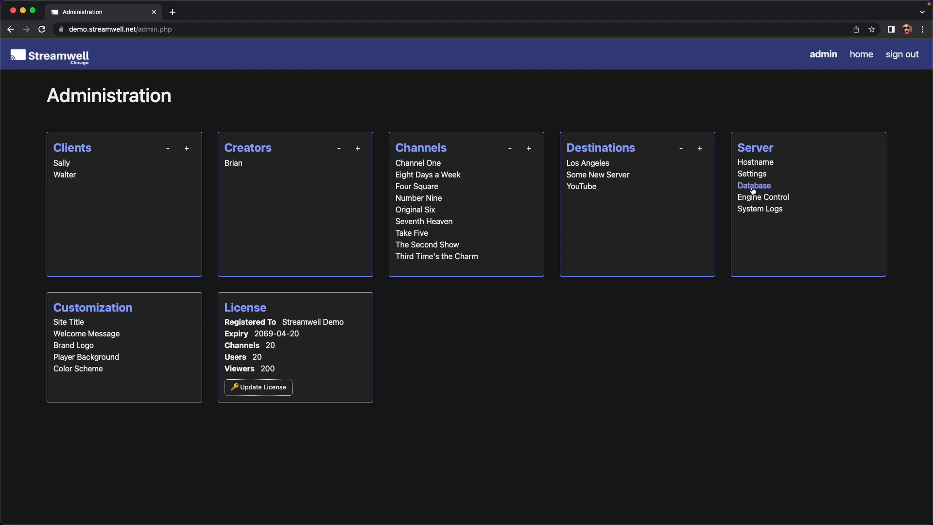
Download a database backup, view the restore-from-file option, and close without restoring.
{"action": "left_click", "coordinate": [752, 187]}
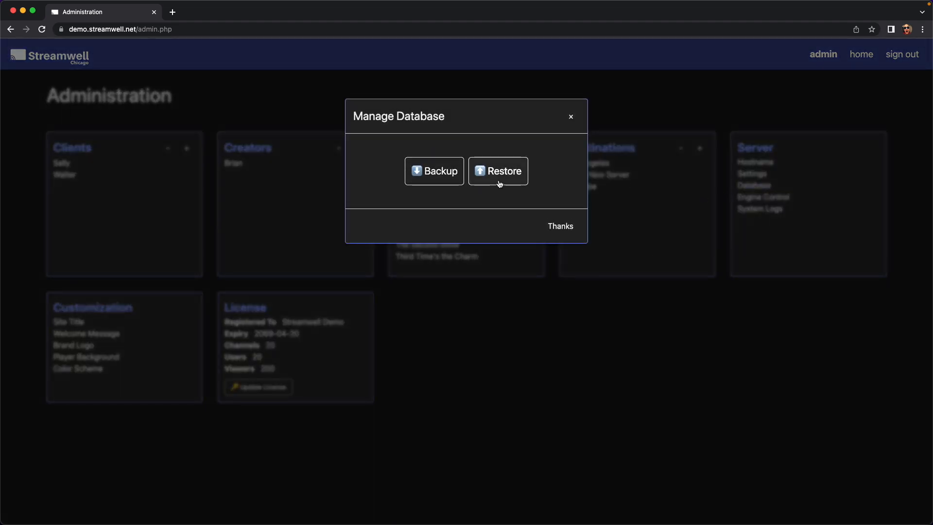
{"action": "left_click", "coordinate": [433, 172]}
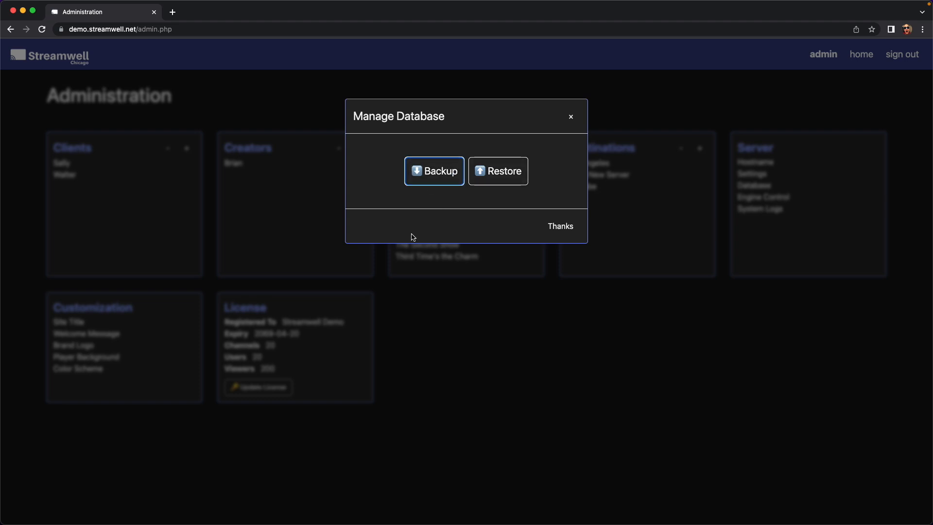
{"action": "left_click", "coordinate": [497, 171]}
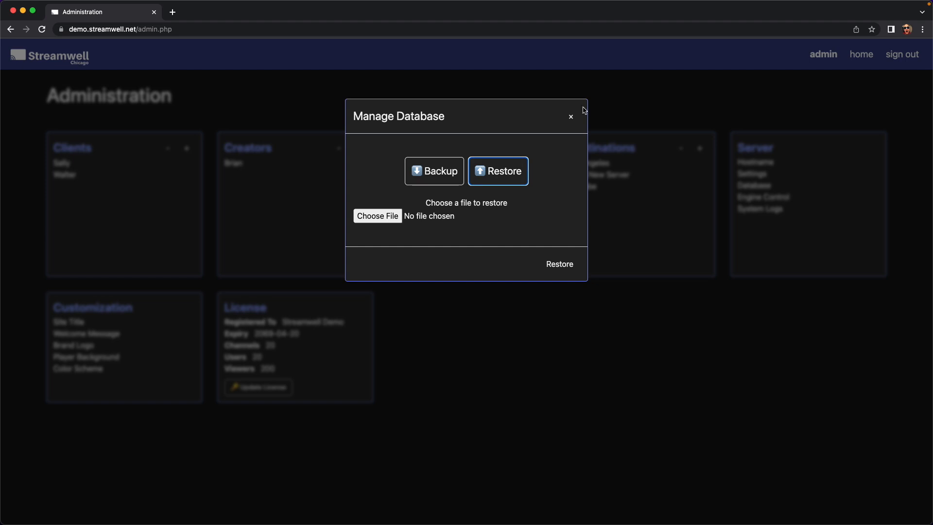
{"action": "left_click", "coordinate": [571, 118]}
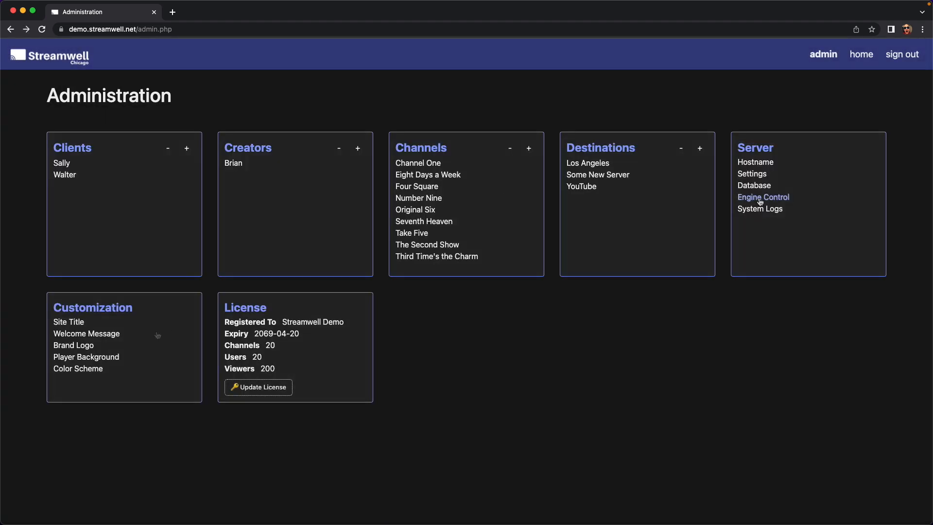
Run and play the engine test stream, then restart the streaming engine.
{"action": "left_click", "coordinate": [761, 198]}
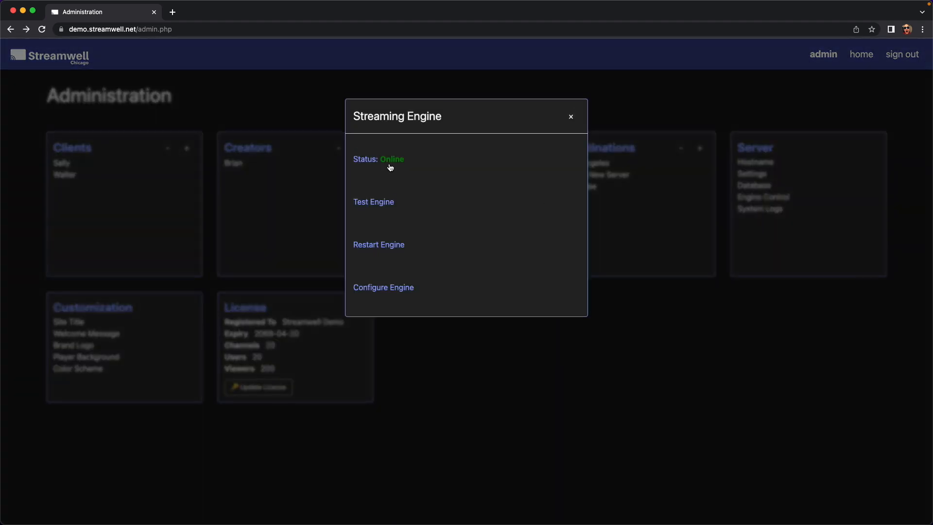
{"action": "left_click", "coordinate": [379, 204]}
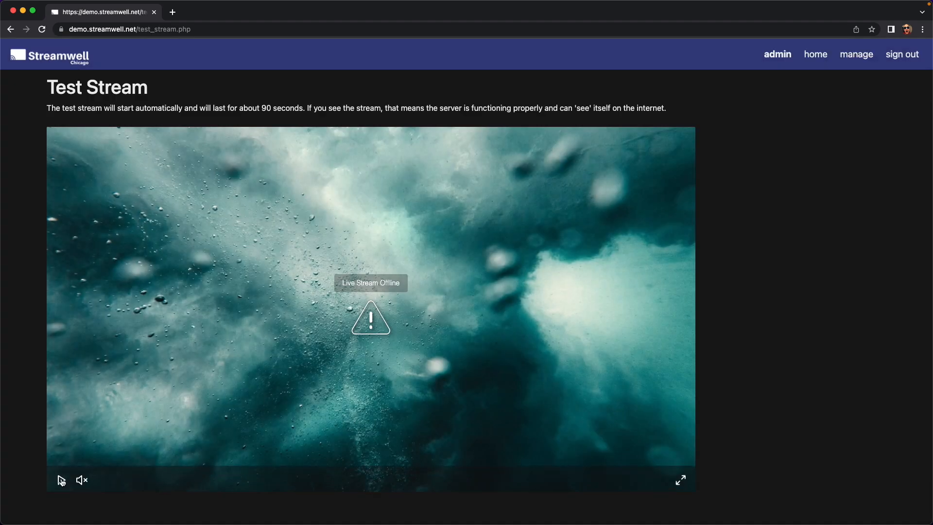
{"action": "left_click", "coordinate": [61, 479]}
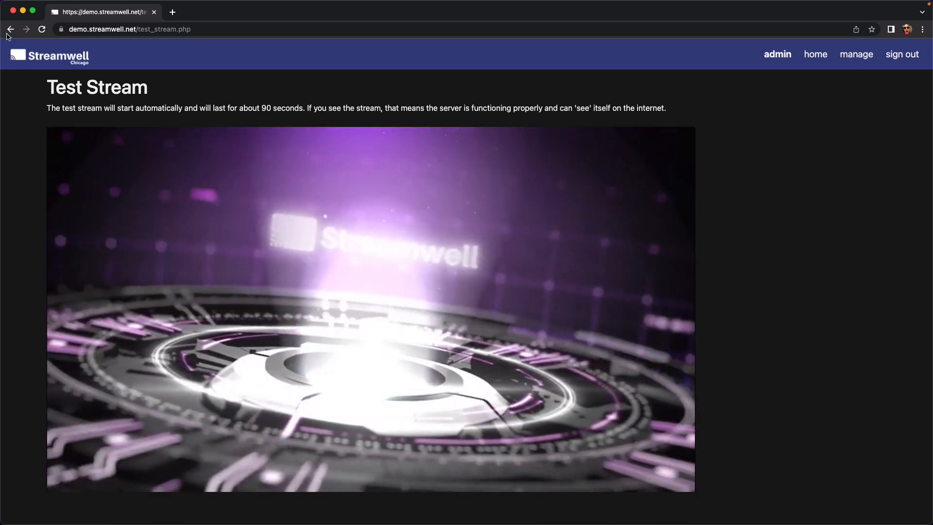
{"action": "left_click", "coordinate": [9, 30]}
{"action": "left_click", "coordinate": [763, 197]}
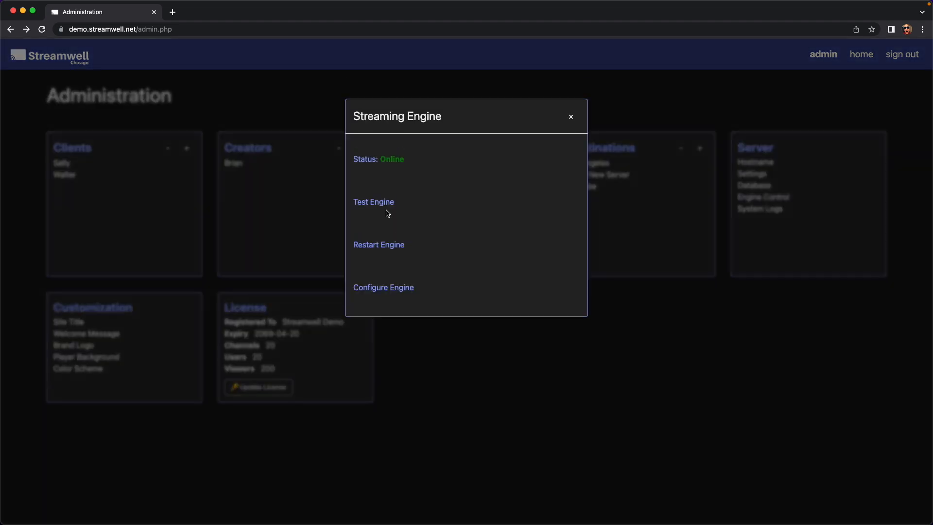
{"action": "left_click", "coordinate": [364, 246]}
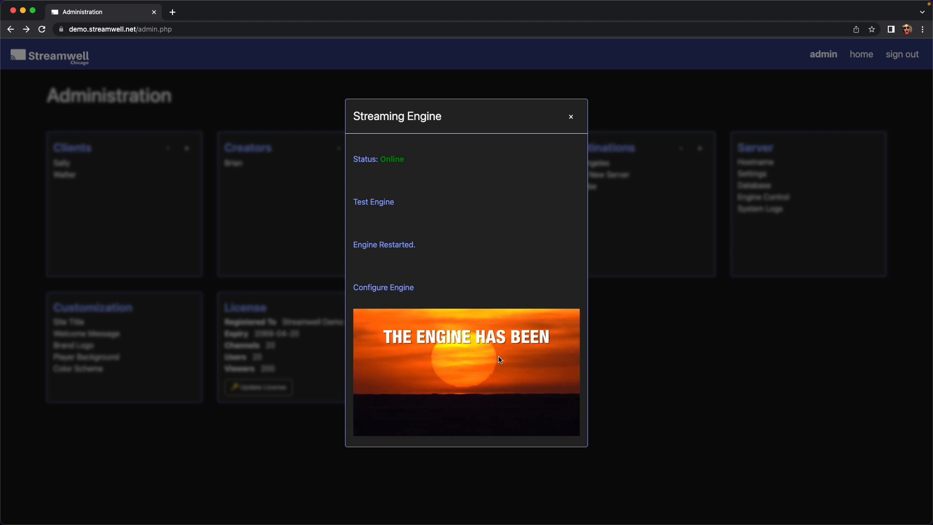
Review the engine's XML configuration and close the Engine Control dialog.
{"action": "left_click", "coordinate": [394, 290]}
{"action": "scroll", "coordinate": [394, 291], "scroll_direction": "down", "scroll_amount": 3}
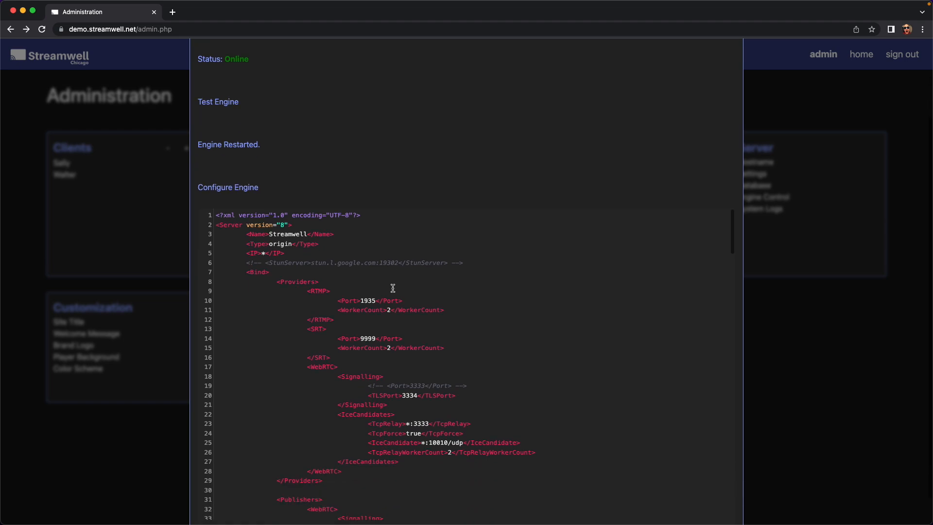
{"action": "scroll", "coordinate": [395, 291], "scroll_direction": "down", "scroll_amount": 12}
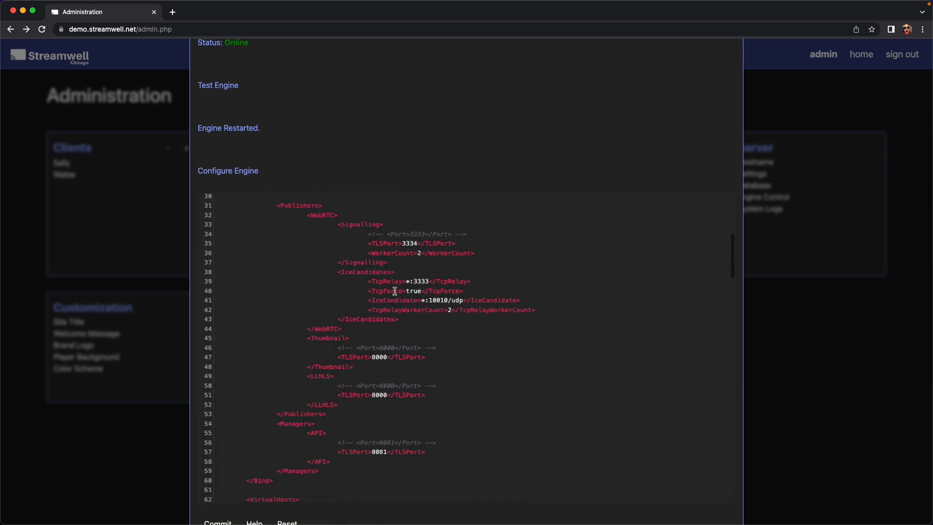
{"action": "scroll", "coordinate": [395, 292], "scroll_direction": "down", "scroll_amount": 15}
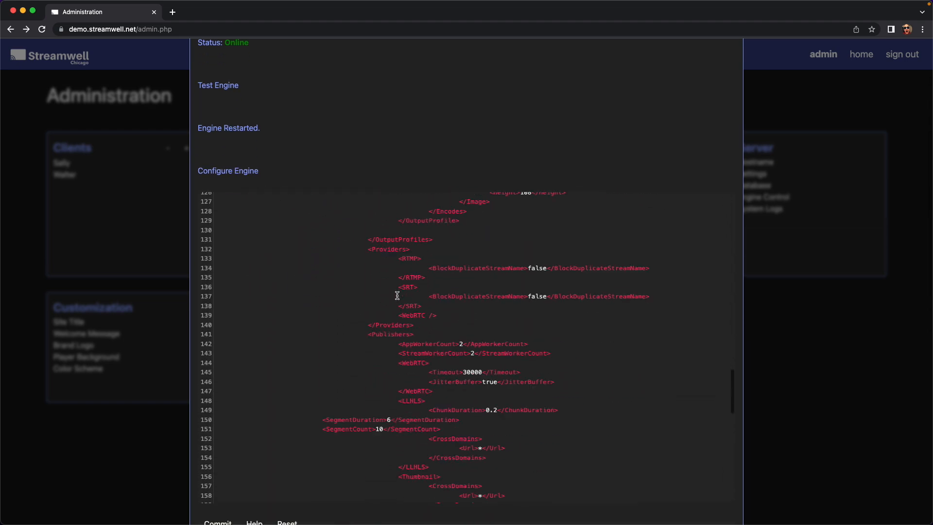
{"action": "scroll", "coordinate": [396, 295], "scroll_direction": "down", "scroll_amount": 1}
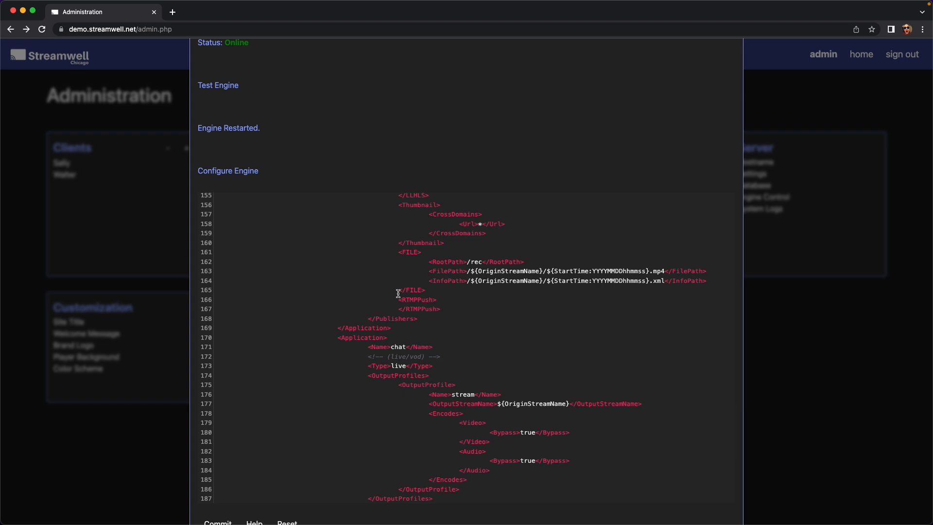
{"action": "scroll", "coordinate": [394, 287], "scroll_direction": "down", "scroll_amount": 8}
{"action": "scroll", "coordinate": [393, 276], "scroll_direction": "up", "scroll_amount": 4}
{"action": "scroll", "coordinate": [393, 275], "scroll_direction": "up", "scroll_amount": 15}
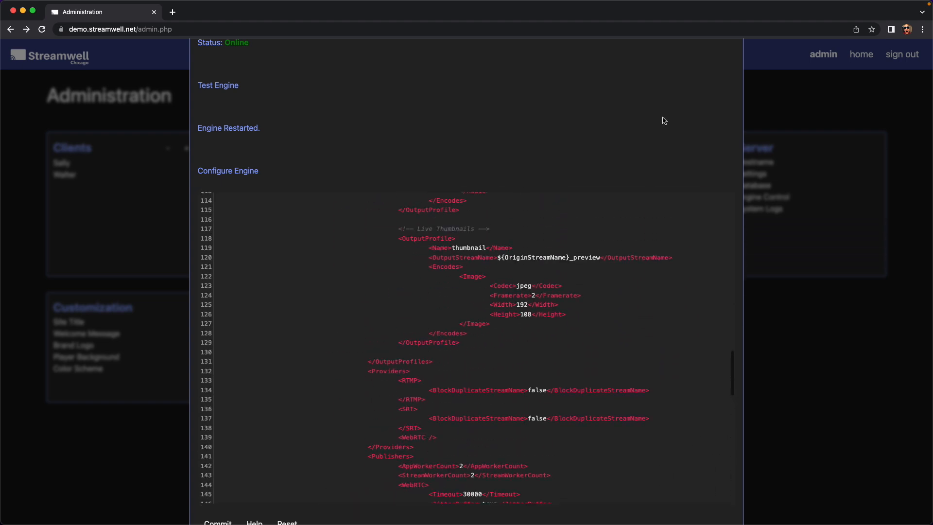
{"action": "scroll", "coordinate": [758, 114], "scroll_direction": "up", "scroll_amount": 3}
{"action": "left_click", "coordinate": [729, 117]}
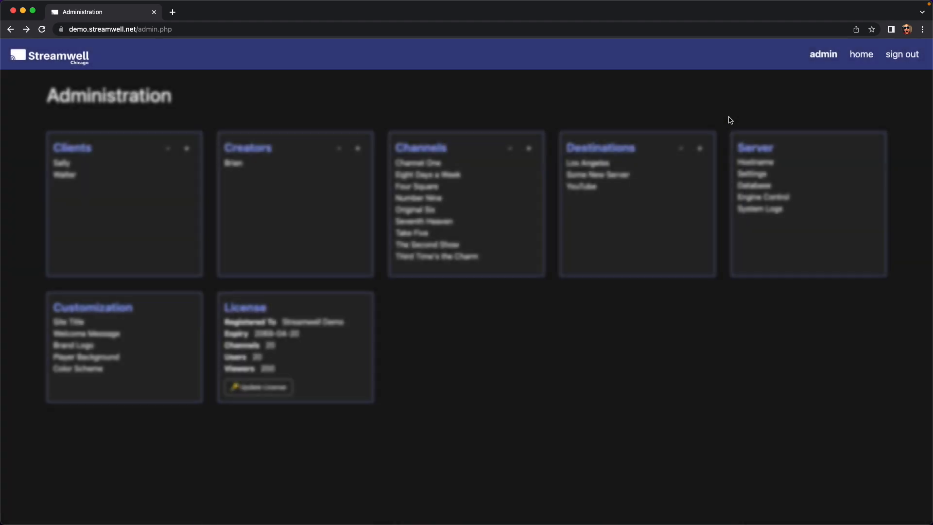
{"action": "left_click", "coordinate": [759, 210]}
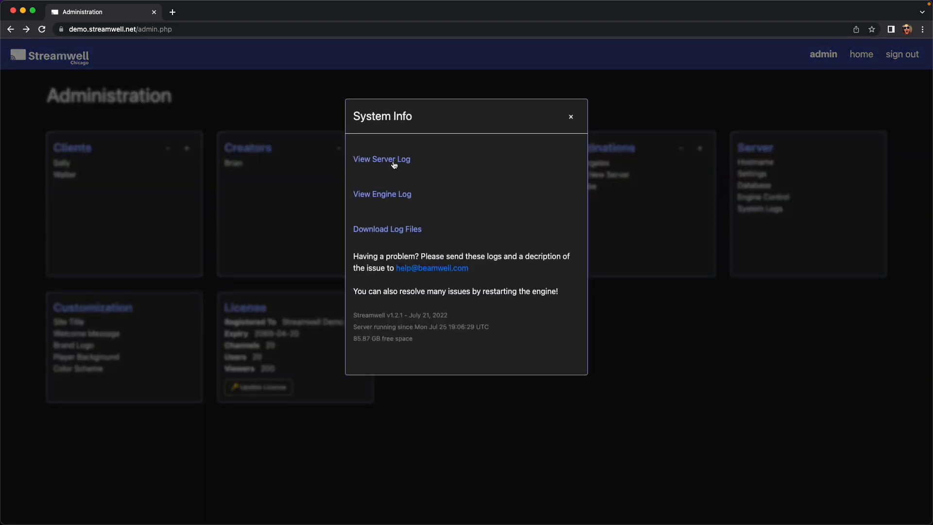
{"action": "left_click", "coordinate": [394, 160]}
{"action": "scroll", "coordinate": [439, 367], "scroll_direction": "down", "scroll_amount": 3}
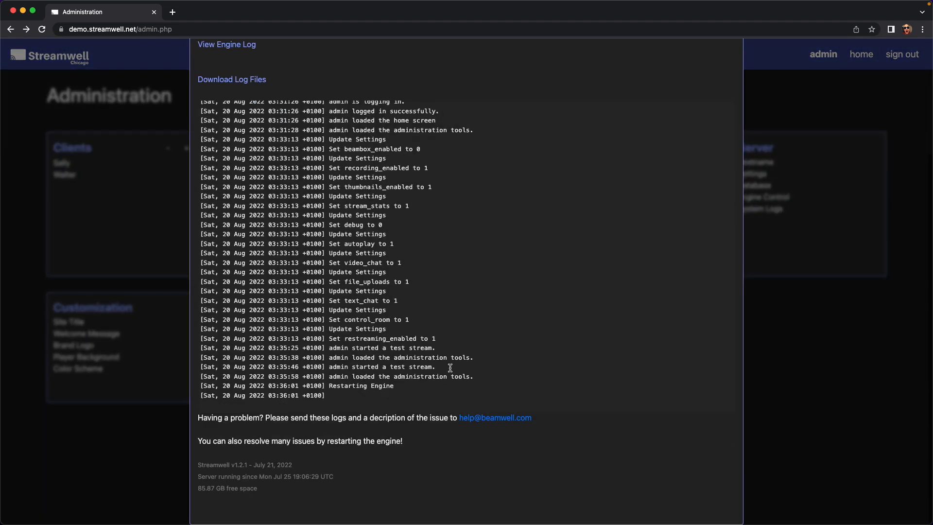
{"action": "scroll", "coordinate": [446, 329], "scroll_direction": "up", "scroll_amount": 2}
{"action": "scroll", "coordinate": [447, 329], "scroll_direction": "up", "scroll_amount": 10}
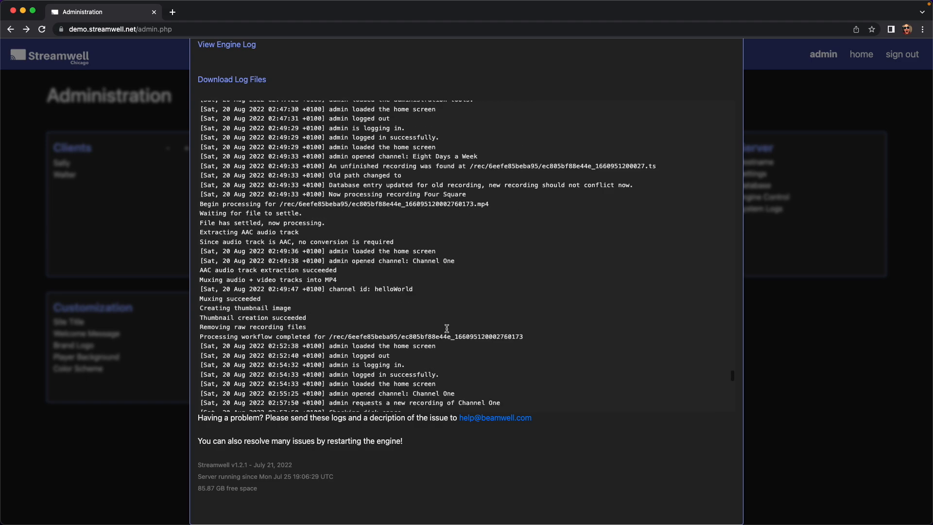
{"action": "scroll", "coordinate": [447, 330], "scroll_direction": "up", "scroll_amount": 10}
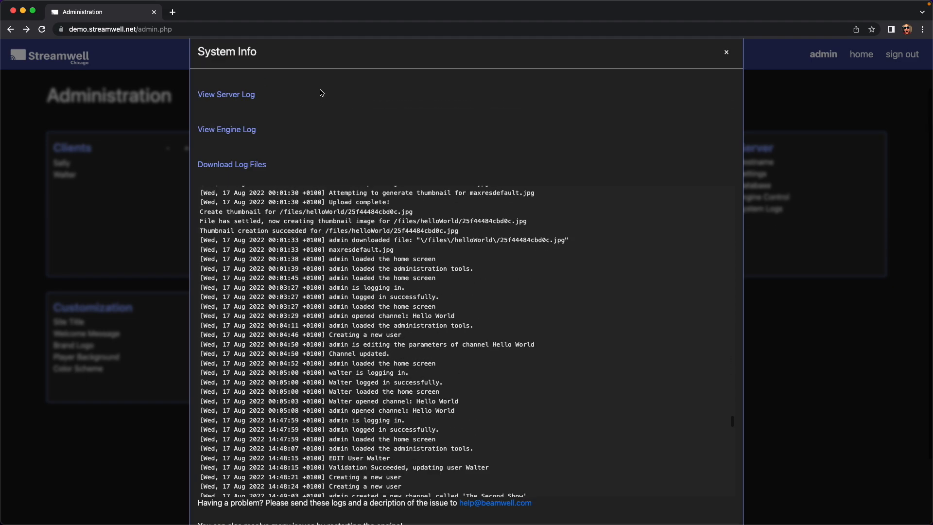
{"action": "left_click", "coordinate": [246, 200]}
{"action": "scroll", "coordinate": [436, 383], "scroll_direction": "down", "scroll_amount": 3}
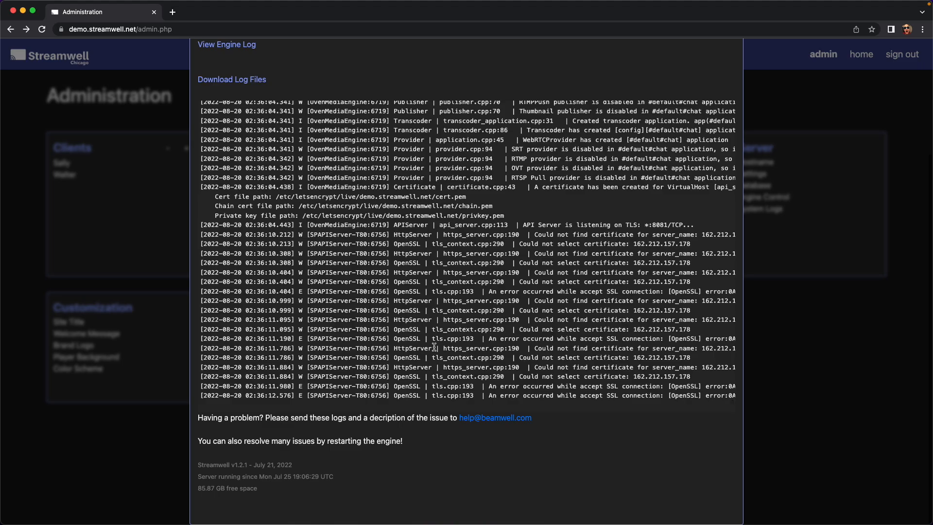
{"action": "scroll", "coordinate": [434, 346], "scroll_direction": "up", "scroll_amount": 3}
{"action": "scroll", "coordinate": [432, 343], "scroll_direction": "down", "scroll_amount": 3}
{"action": "scroll", "coordinate": [432, 344], "scroll_direction": "up", "scroll_amount": 15}
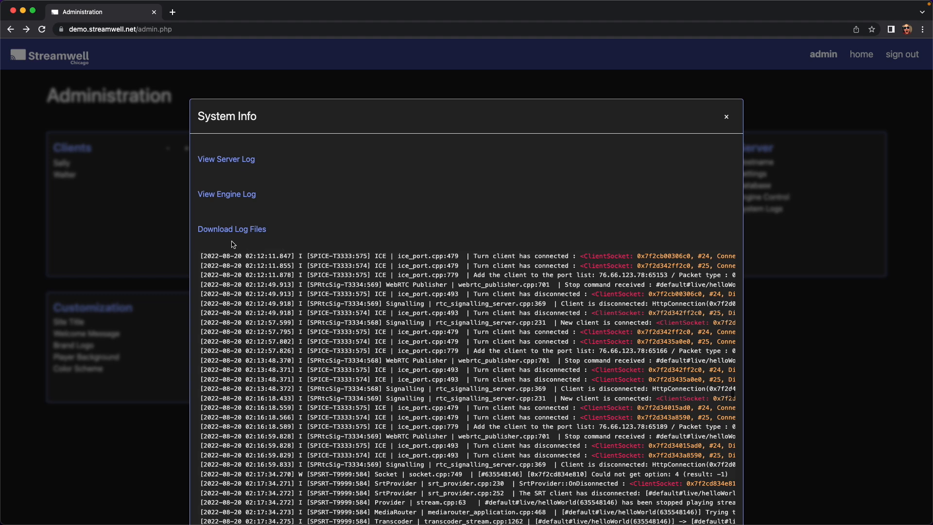
{"action": "left_click", "coordinate": [725, 117]}
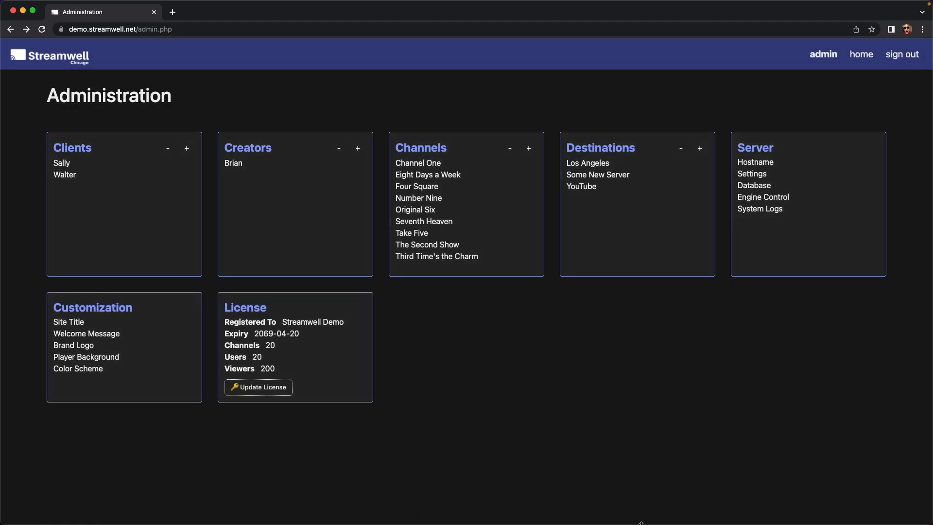
Start streaming live to Number Nine from its Control Room after choosing sources.
{"action": "left_click", "coordinate": [859, 54]}
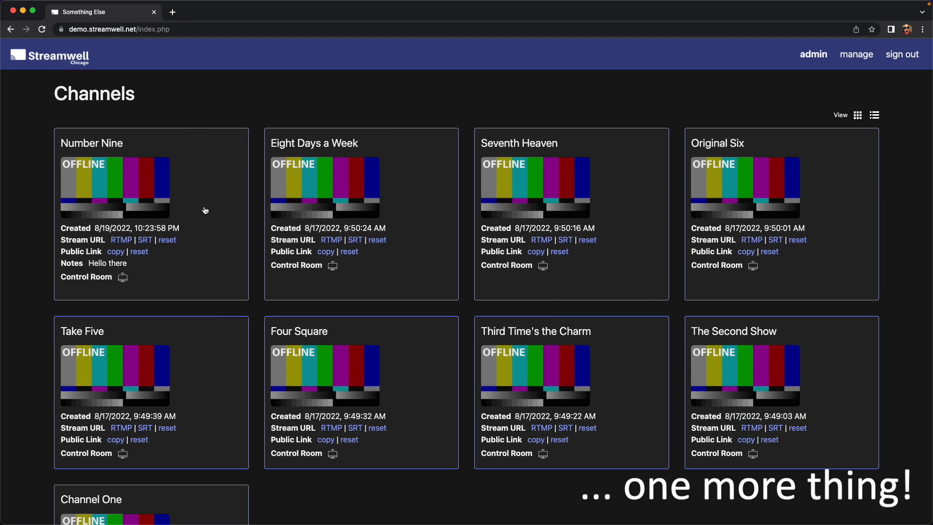
{"action": "scroll", "coordinate": [612, 262], "scroll_direction": "down", "scroll_amount": 3}
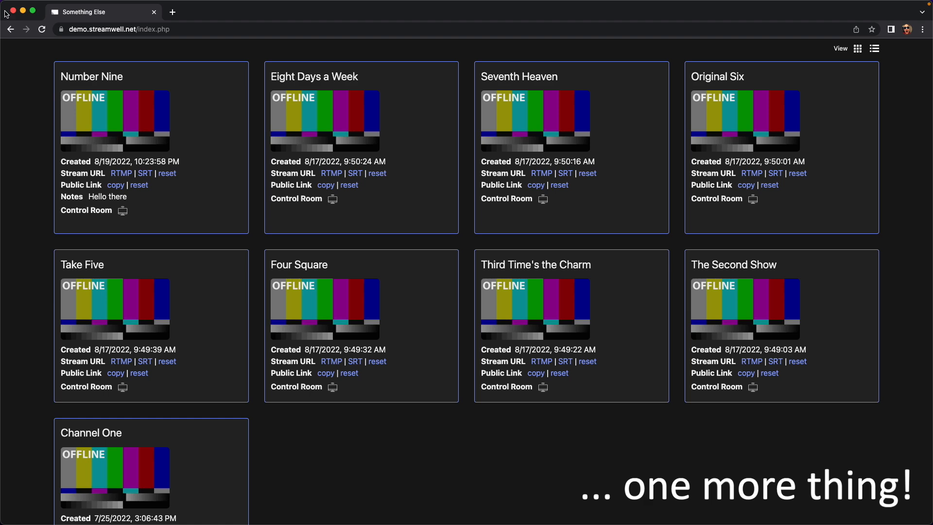
{"action": "left_click_drag", "start_coordinate": [6, 2], "coordinate": [395, 1]}
{"action": "scroll", "coordinate": [524, 232], "scroll_direction": "up", "scroll_amount": 3}
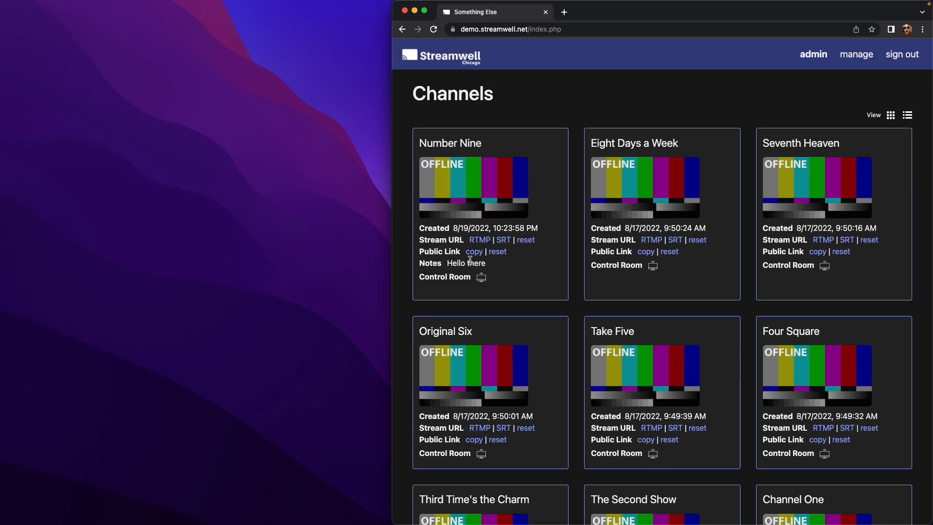
{"action": "left_click", "coordinate": [481, 282]}
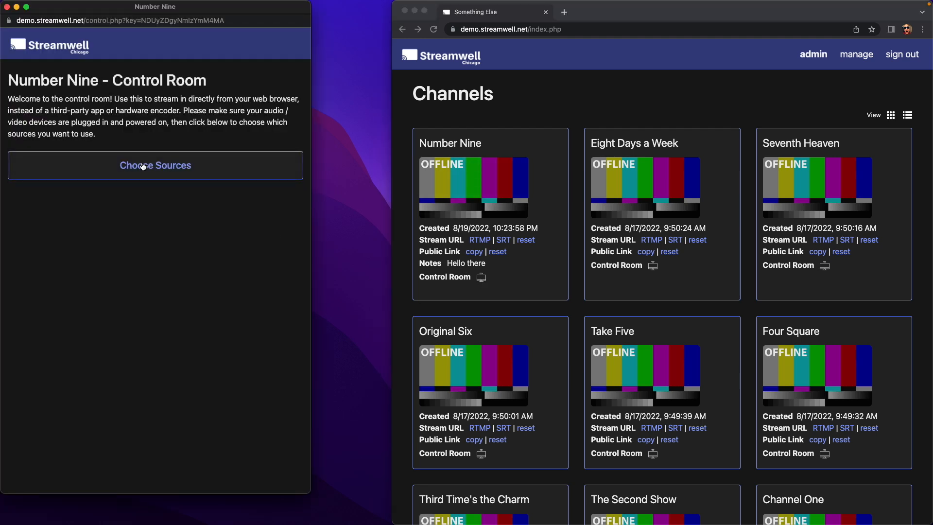
{"action": "left_click", "coordinate": [143, 167]}
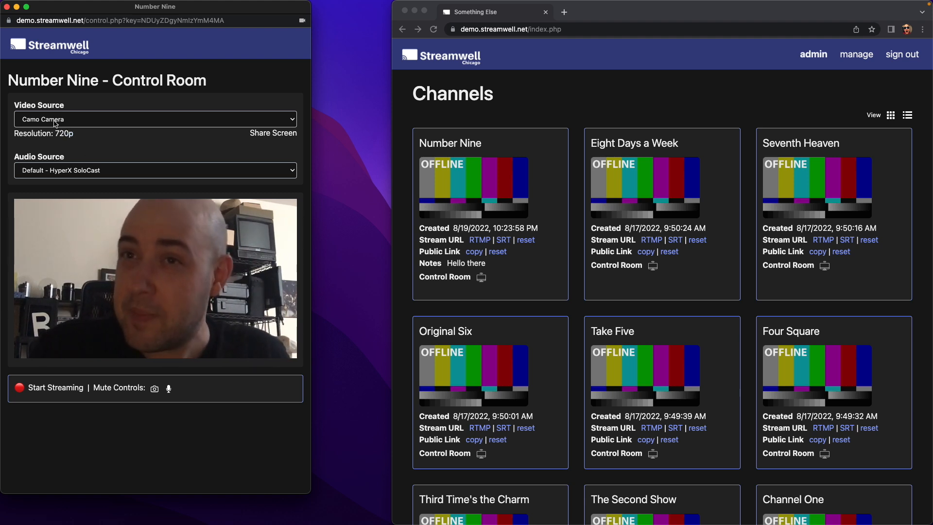
{"action": "left_click", "coordinate": [41, 386]}
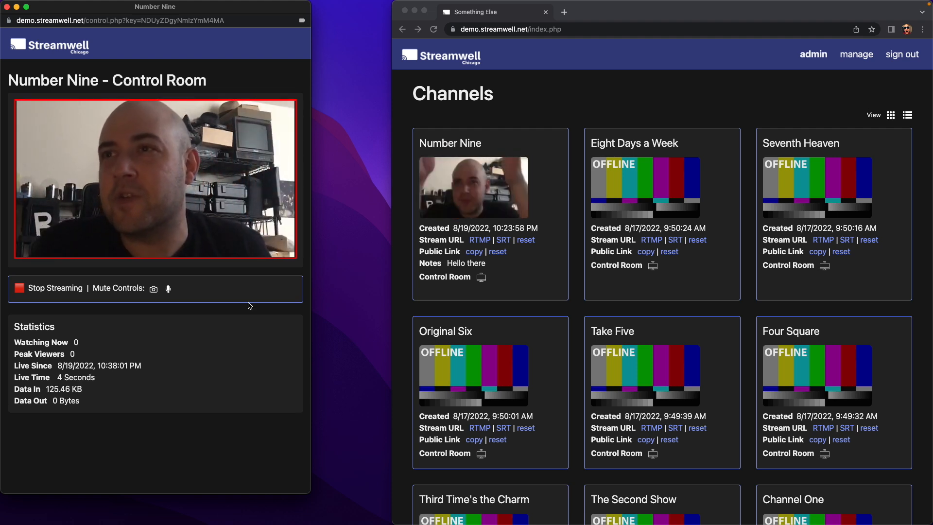
Watch the live Number Nine stream in the channels browser window.
{"action": "left_click", "coordinate": [585, 106]}
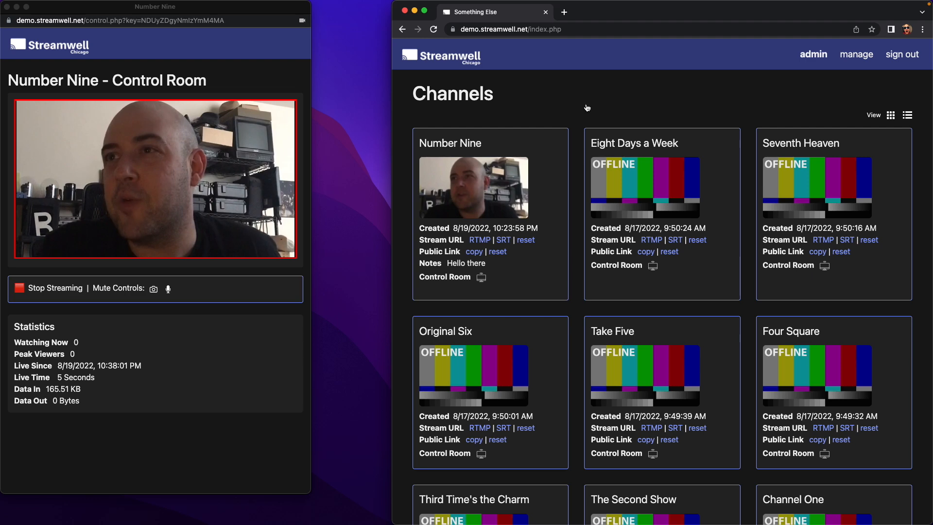
{"action": "left_click", "coordinate": [494, 198]}
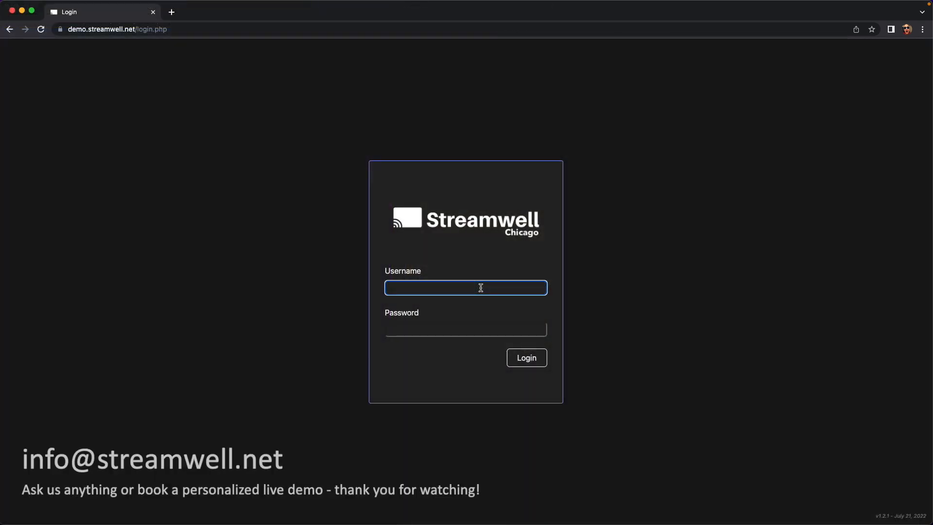
{"action": "left_click", "coordinate": [769, 228]}
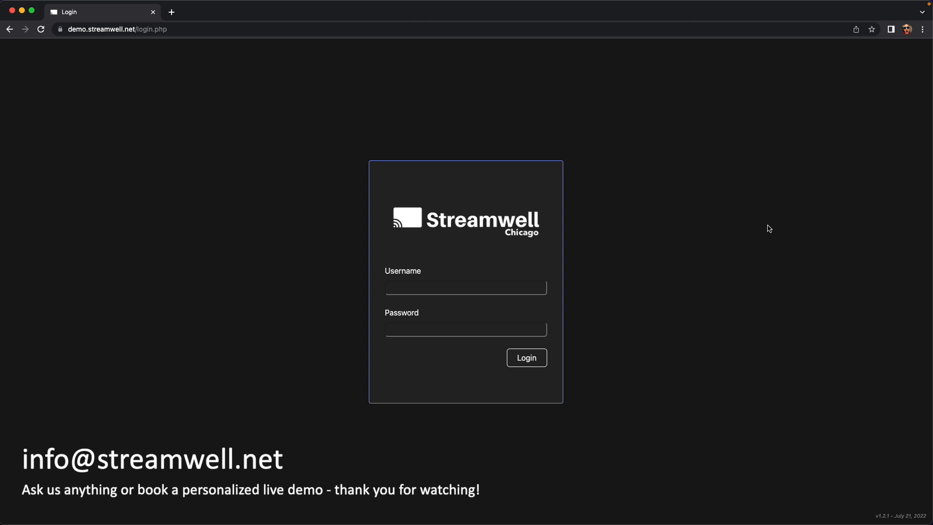